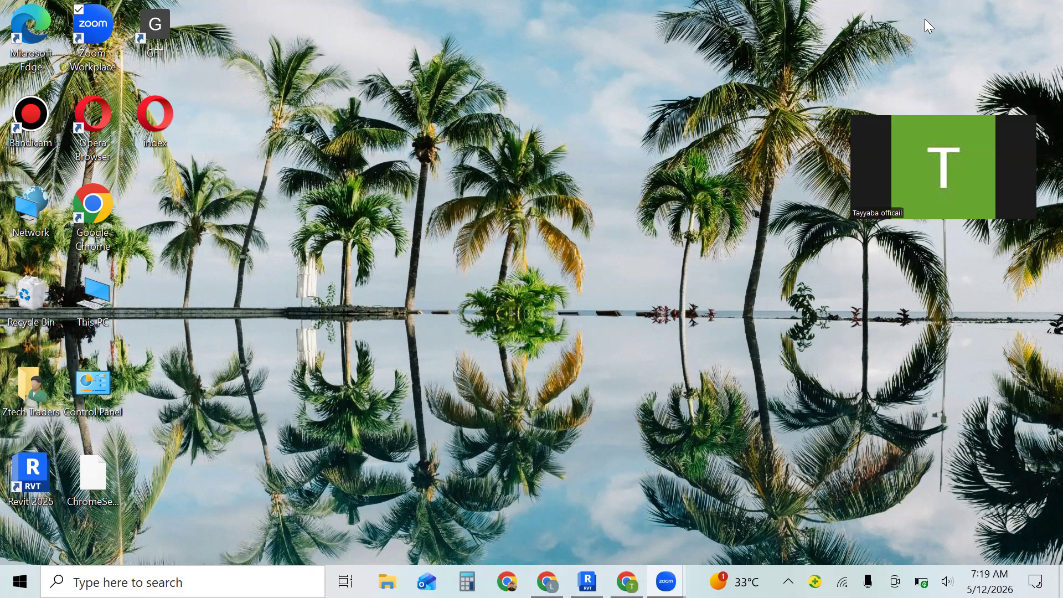
Switch to Revit and start creating a new sheet in the open floor plan project
{"action": "mouse_move", "coordinate": [627, 581]}
{"action": "left_click", "coordinate": [587, 582]}
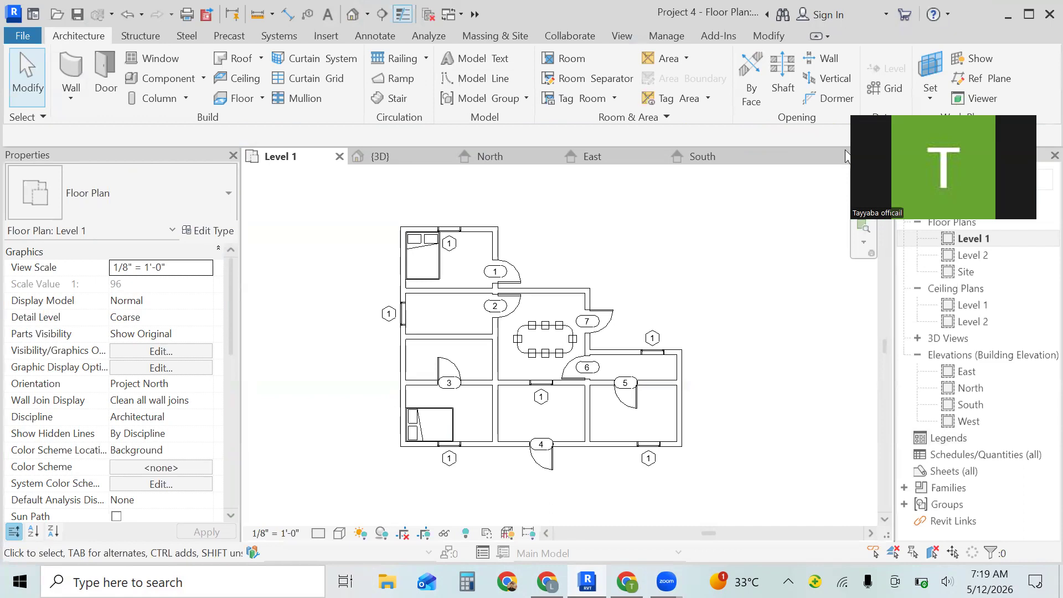
{"action": "left_click", "coordinate": [937, 475]}
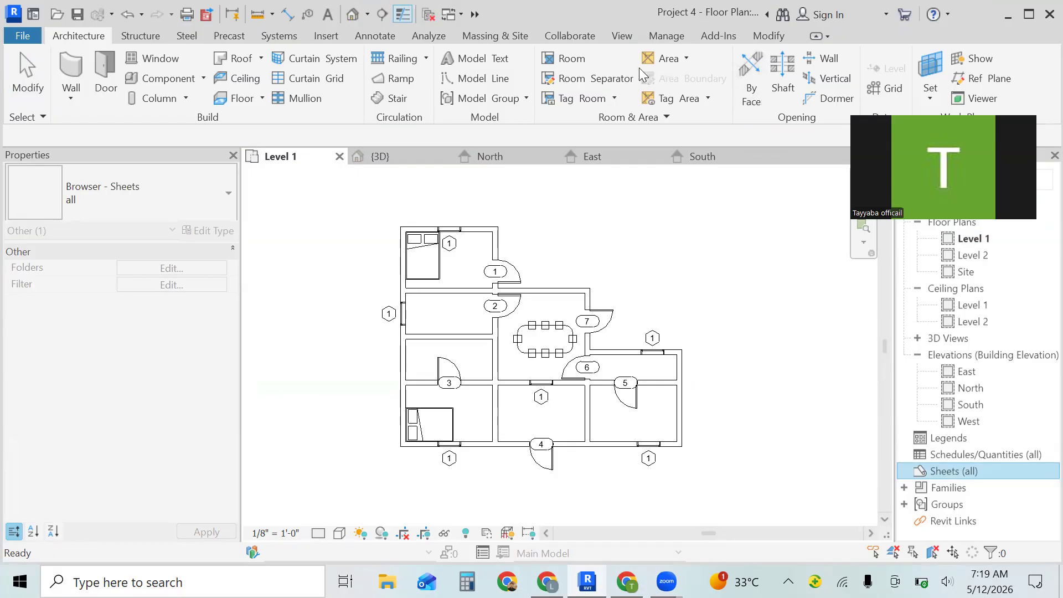
{"action": "left_click", "coordinate": [628, 37]}
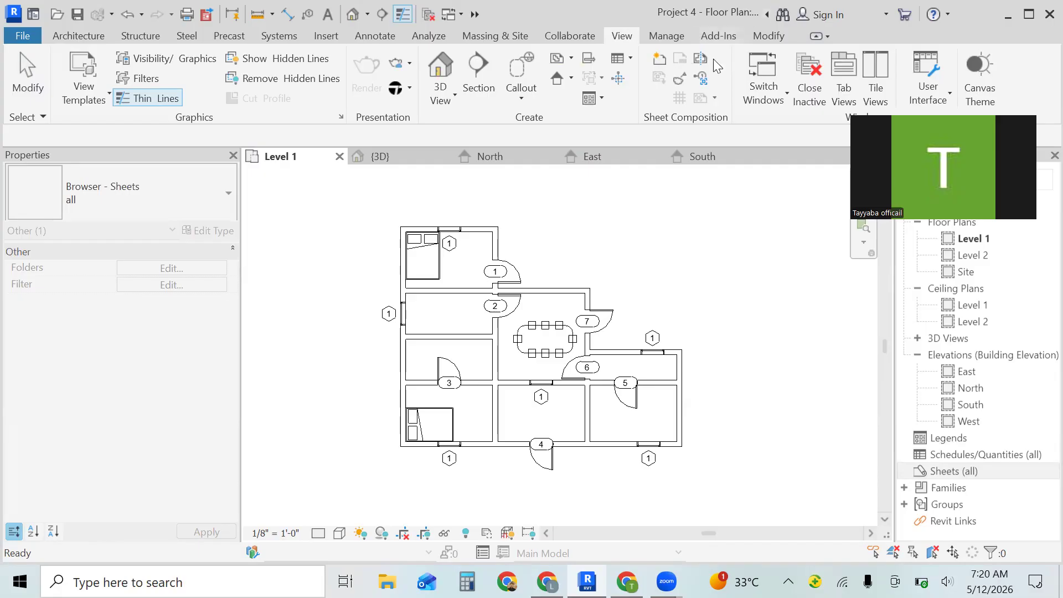
{"action": "left_click", "coordinate": [661, 60]}
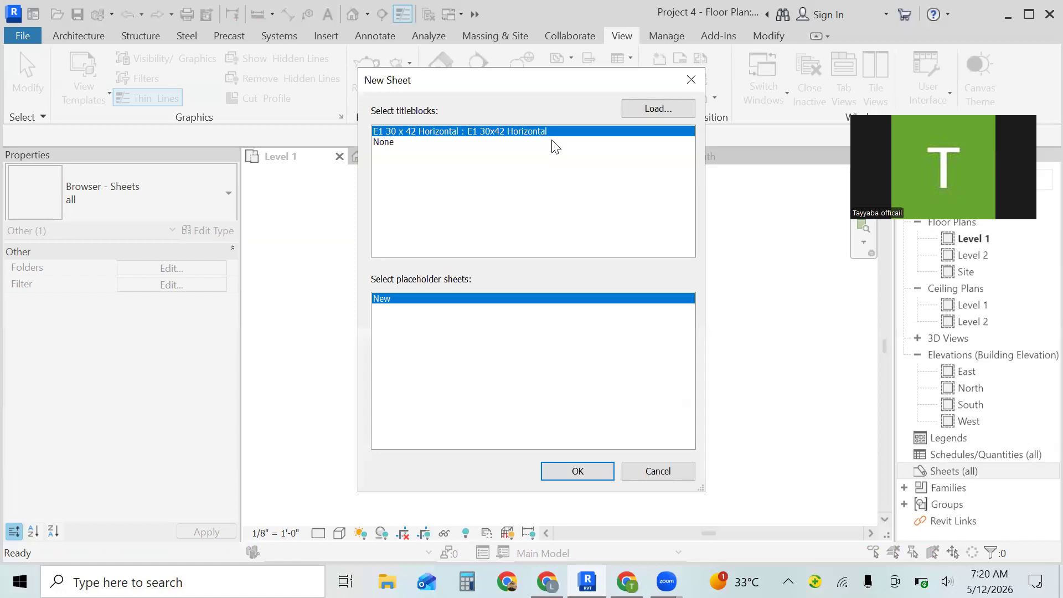
Start loading a title block family and browse to Documents, family import, Annotations, Titleblocks
{"action": "left_click", "coordinate": [656, 117]}
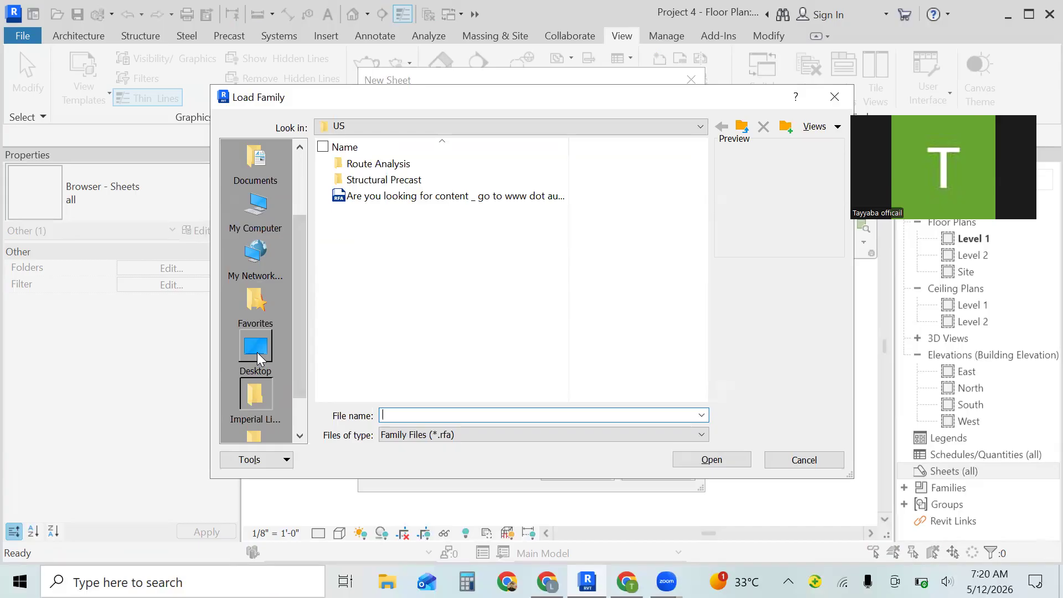
{"action": "left_click", "coordinate": [256, 349]}
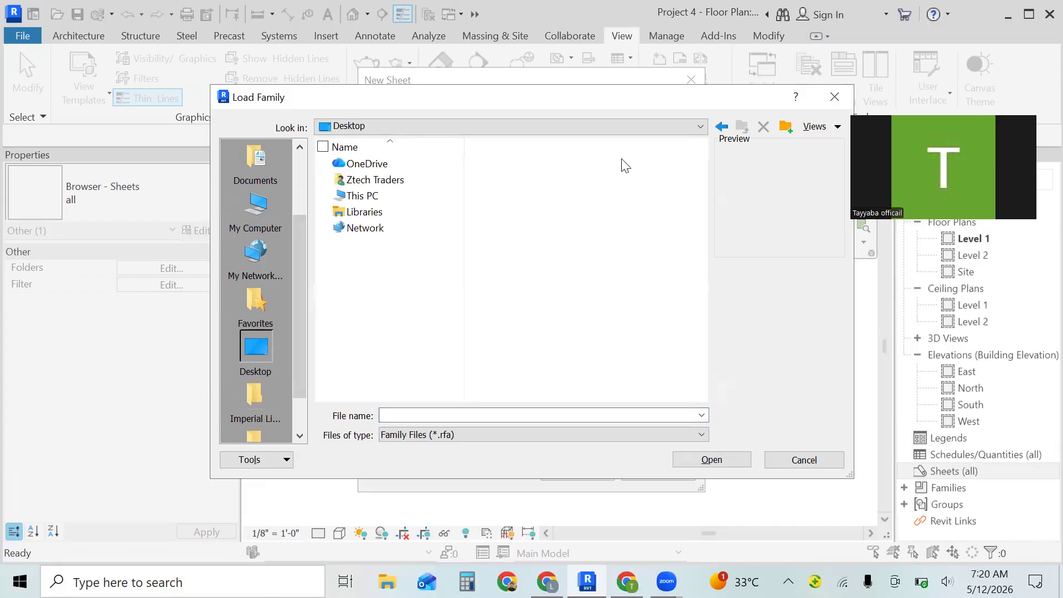
{"action": "double_click", "coordinate": [423, 197]}
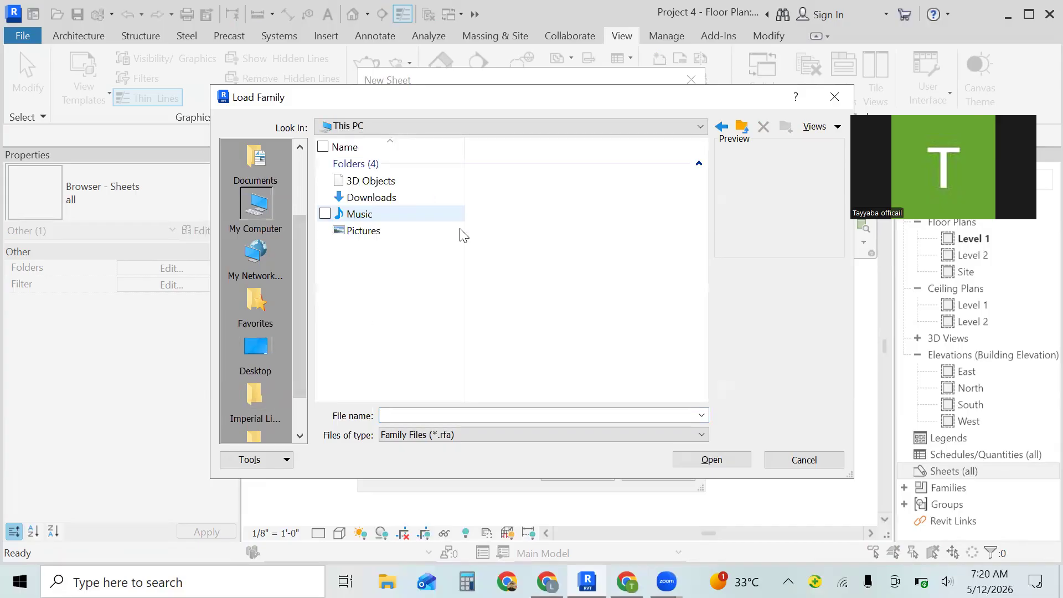
{"action": "double_click", "coordinate": [429, 216]}
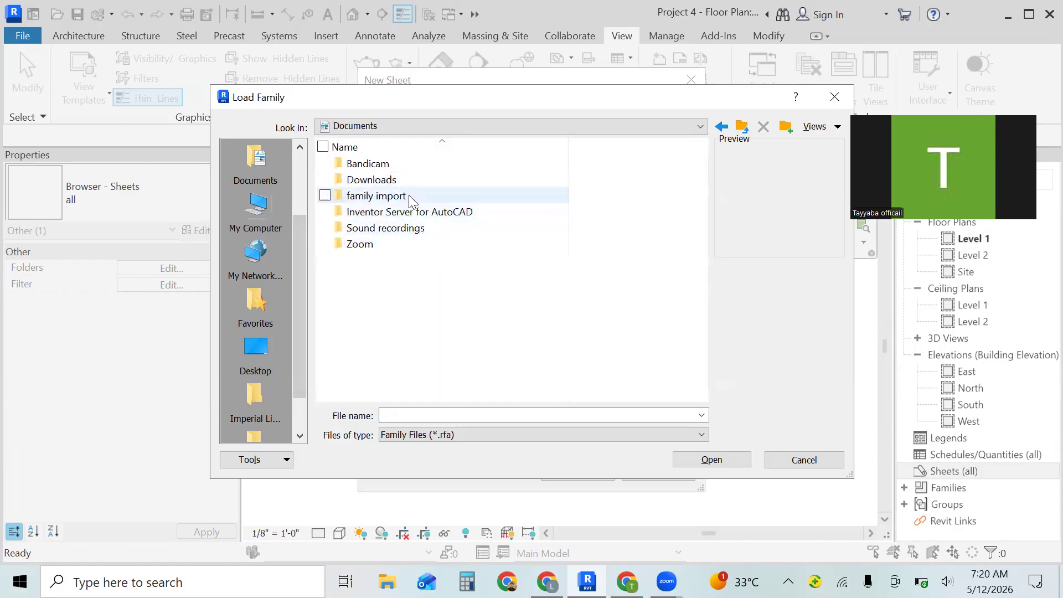
{"action": "double_click", "coordinate": [412, 198]}
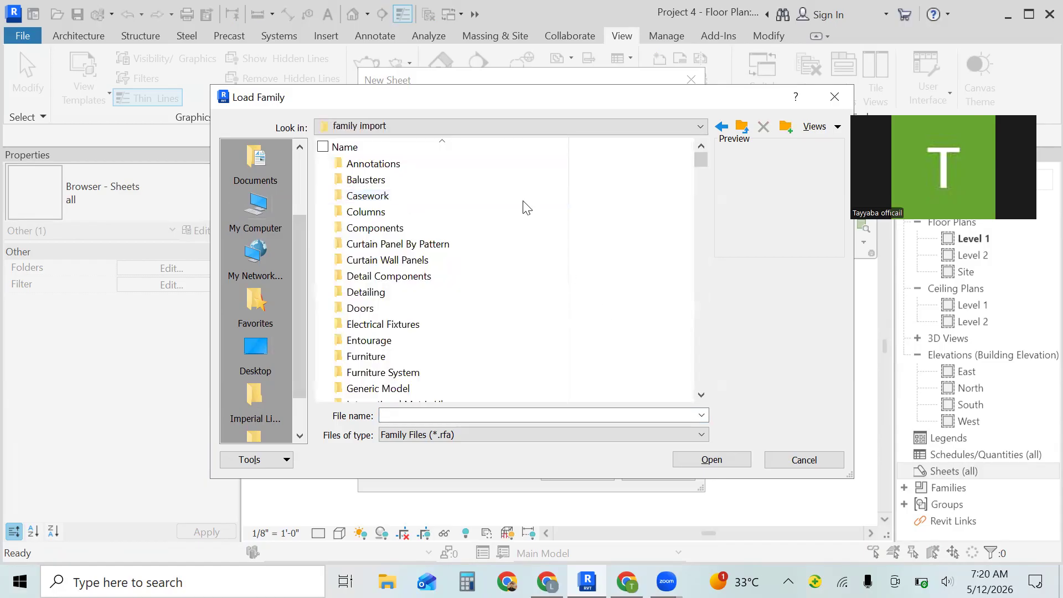
{"action": "double_click", "coordinate": [469, 165]}
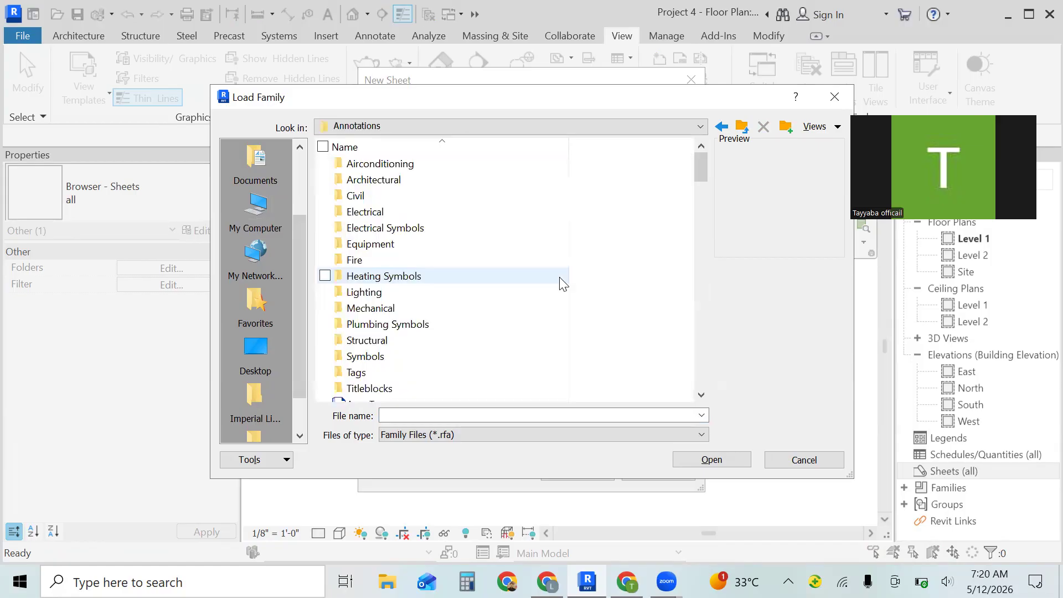
{"action": "double_click", "coordinate": [481, 389]}
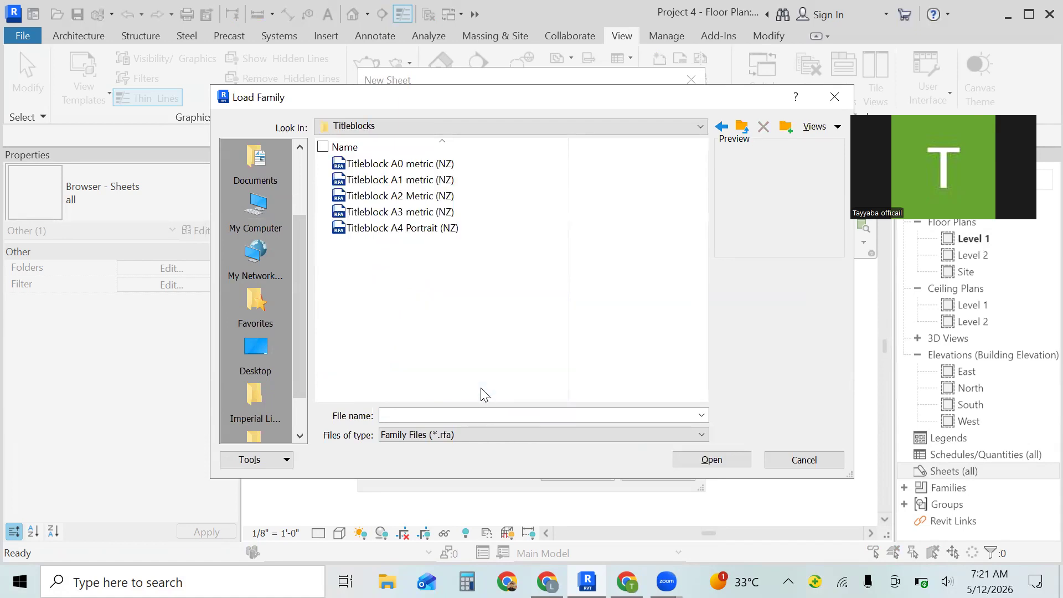
Load the Titleblock A2 Metric (NZ) family and create the new sheet with the E1 30x42 Horizontal title block
{"action": "left_click", "coordinate": [430, 165]}
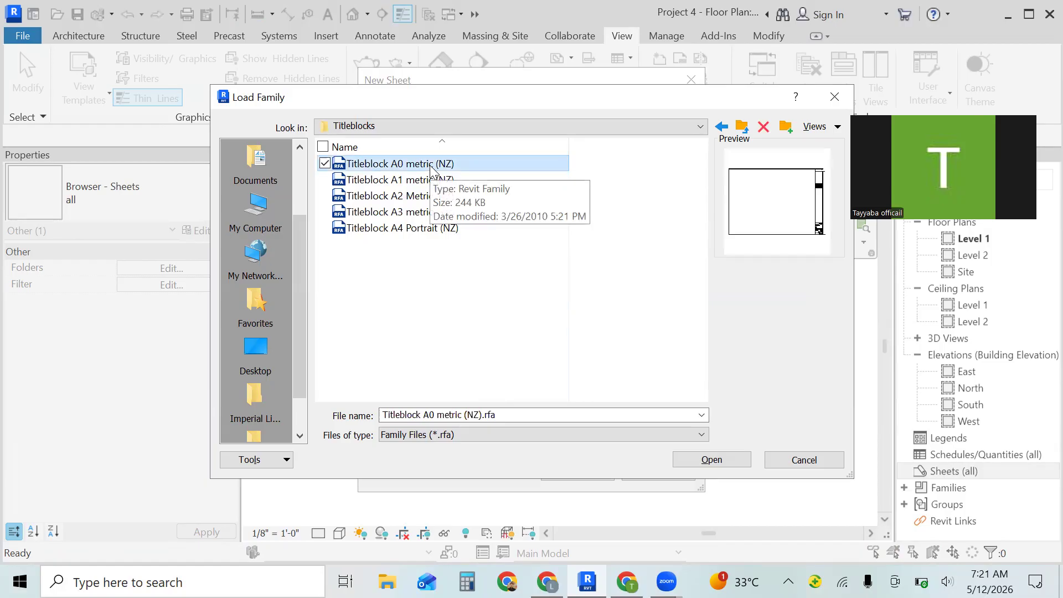
{"action": "key", "text": "Down"}
{"action": "key", "text": "Down"}
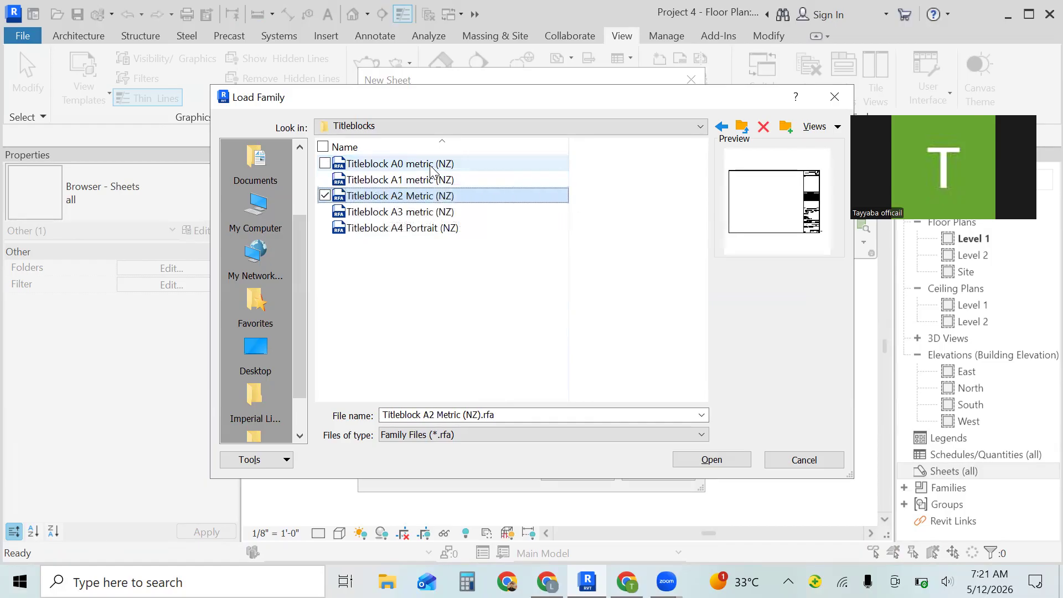
{"action": "key", "text": "Down"}
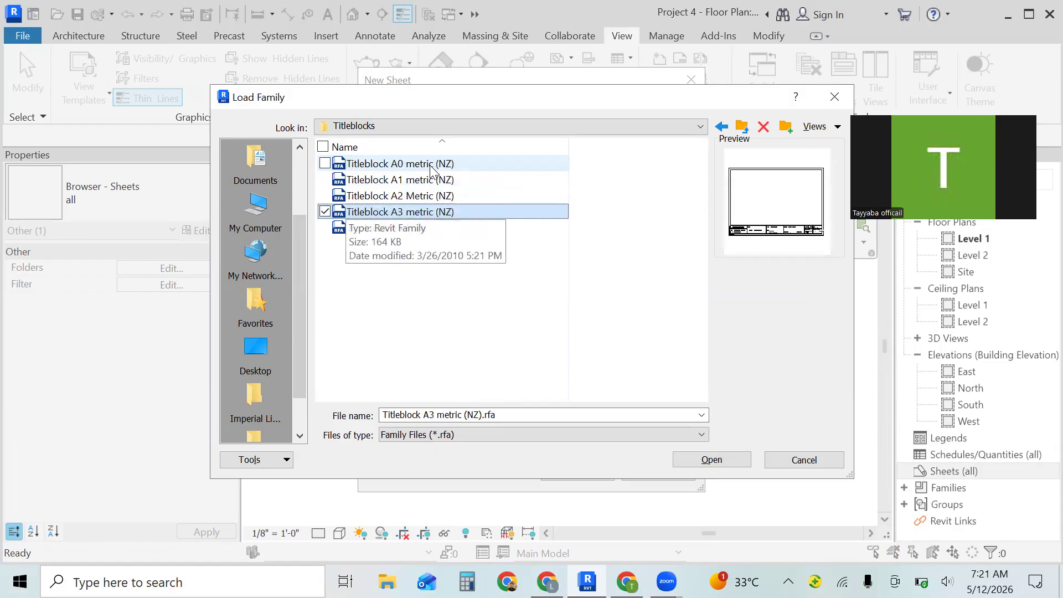
{"action": "key", "text": "Up"}
{"action": "key", "text": "Down"}
{"action": "key", "text": "Down"}
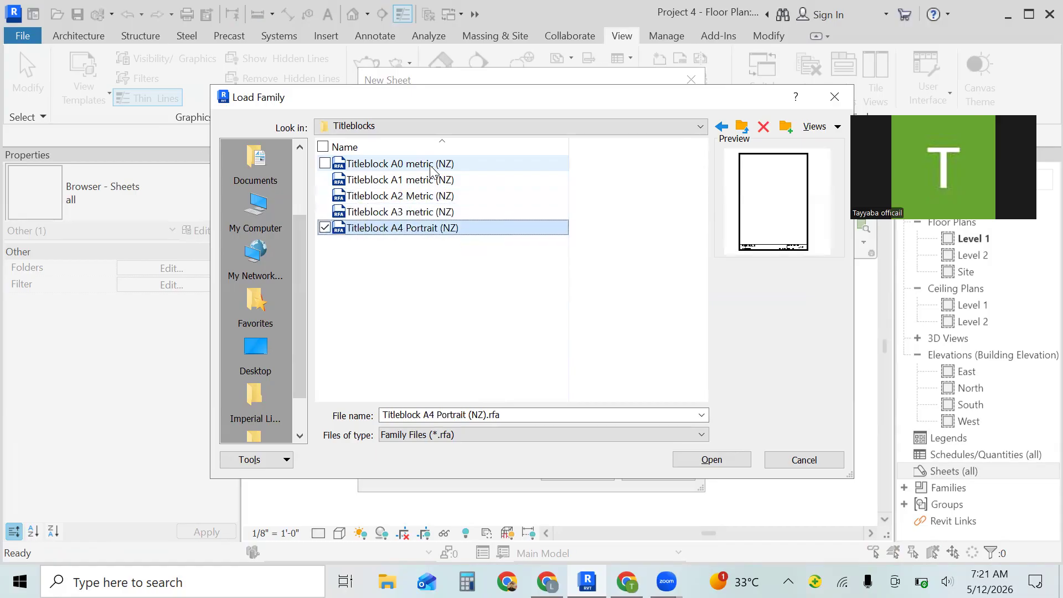
{"action": "key", "text": "Up"}
{"action": "key", "text": "Up"}
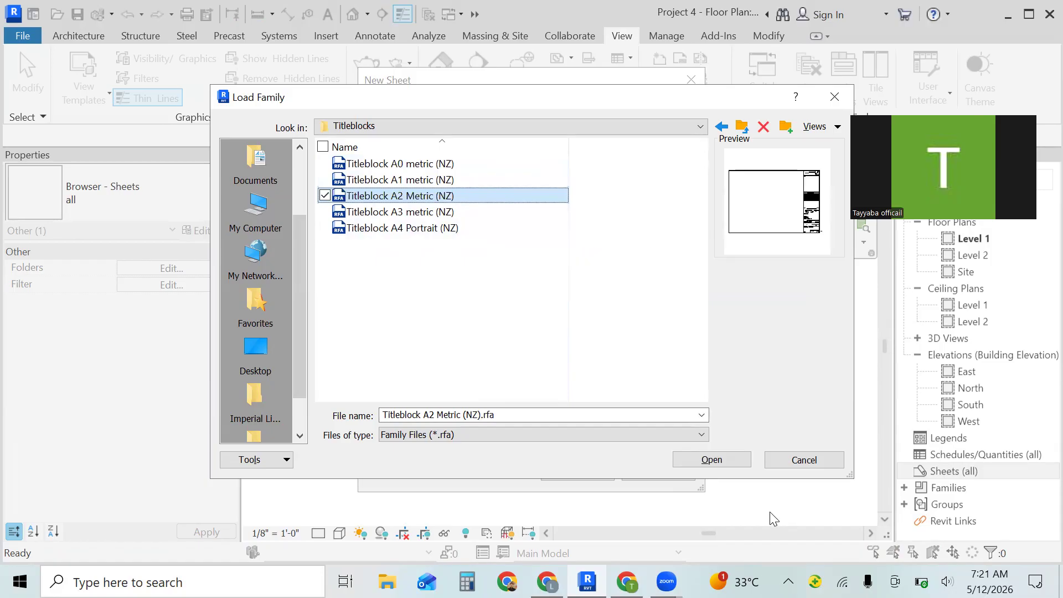
{"action": "left_click", "coordinate": [712, 460]}
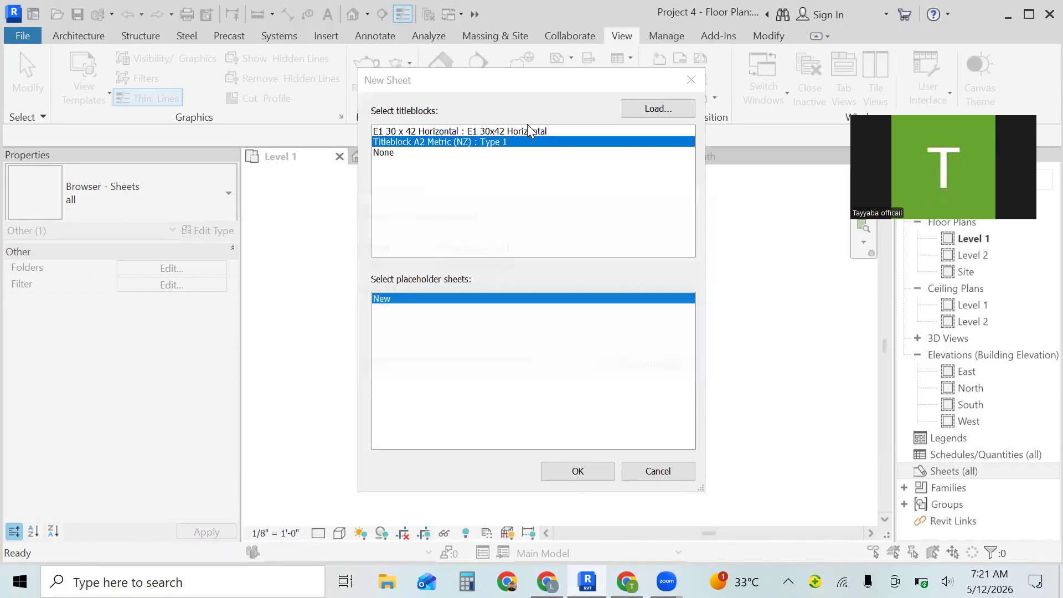
{"action": "double_click", "coordinate": [480, 136]}
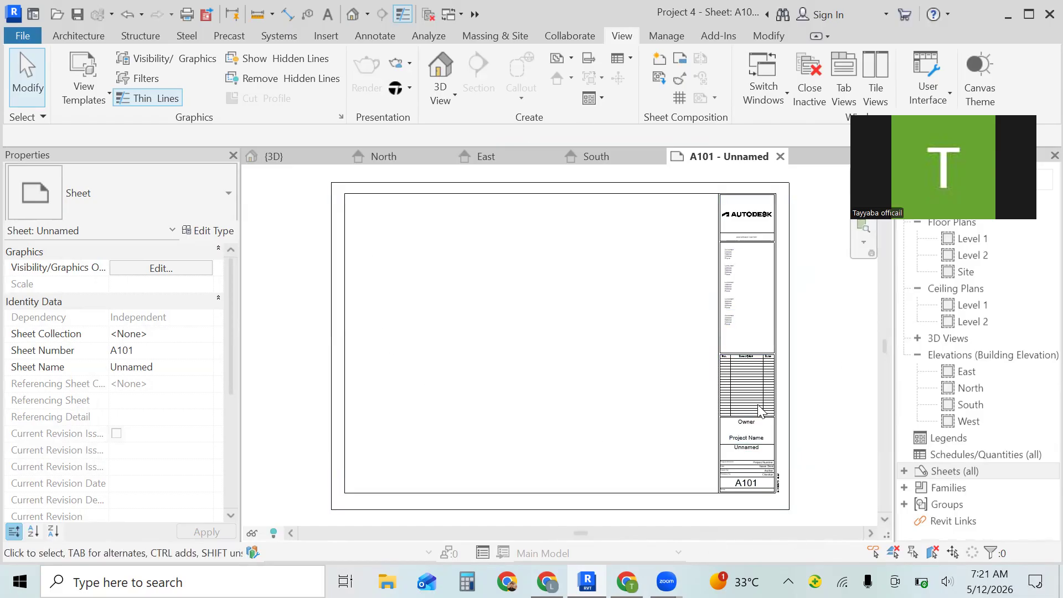
Replace the Sheet Name of the E1 30x42 Horizontal title block with the author's name
{"action": "left_click", "coordinate": [864, 242]}
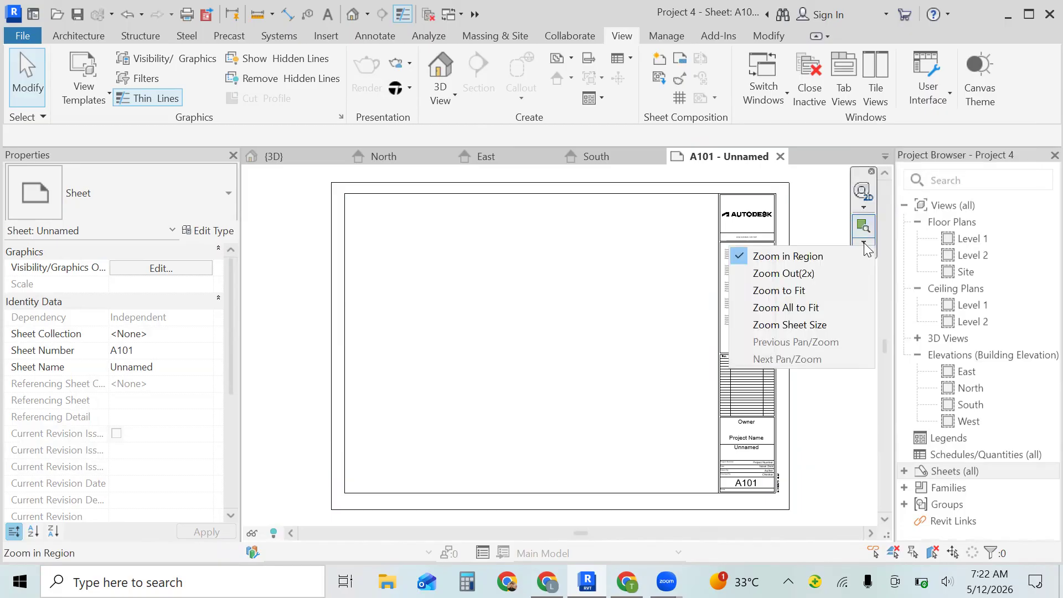
{"action": "left_click", "coordinate": [808, 274]}
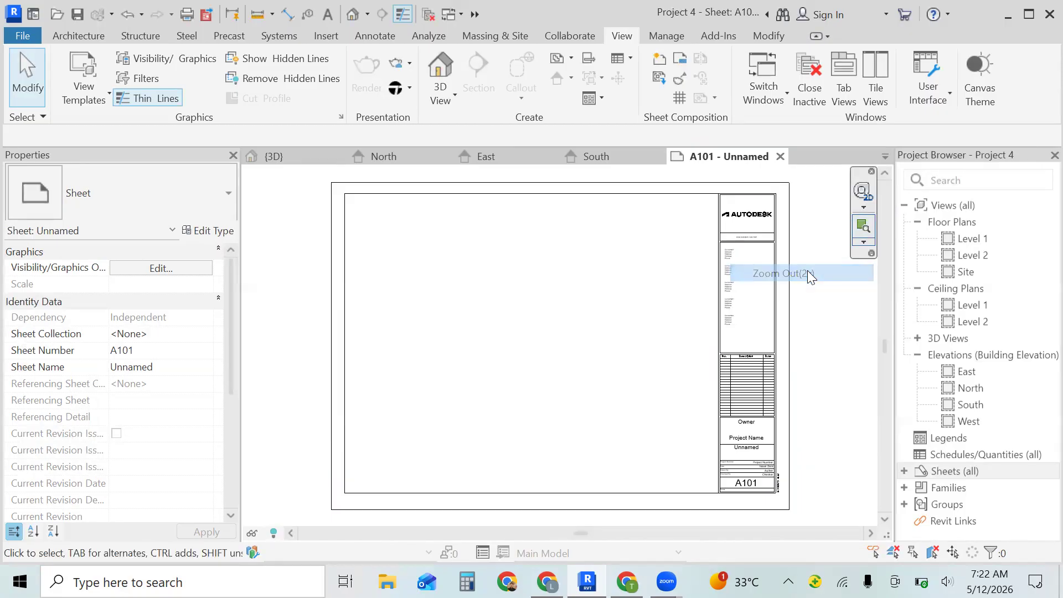
{"action": "left_click", "coordinate": [865, 243]}
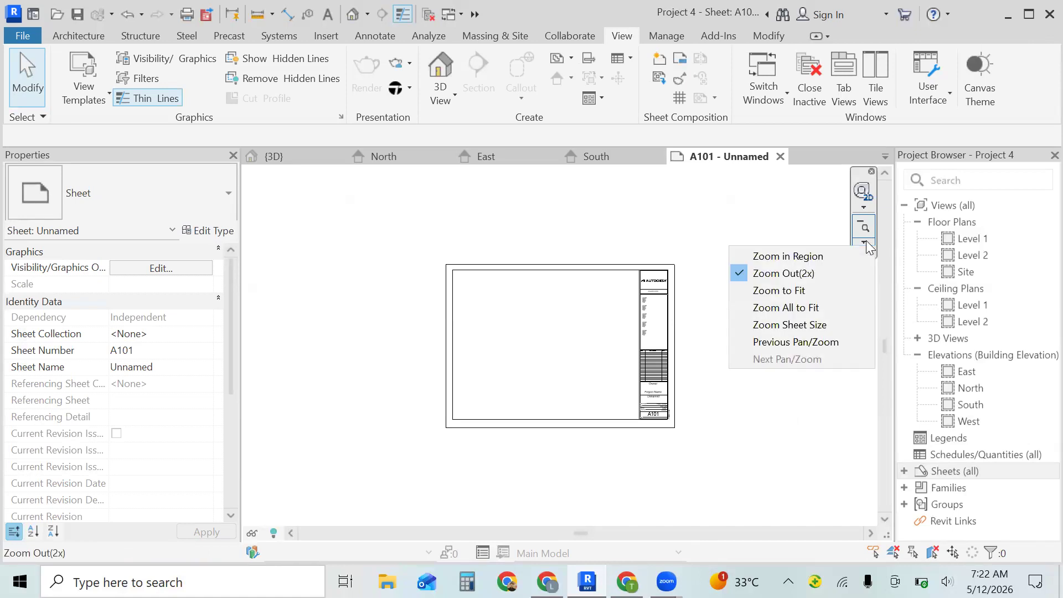
{"action": "left_click", "coordinate": [829, 253]}
{"action": "left_click_drag", "start_coordinate": [687, 246], "coordinate": [608, 438]}
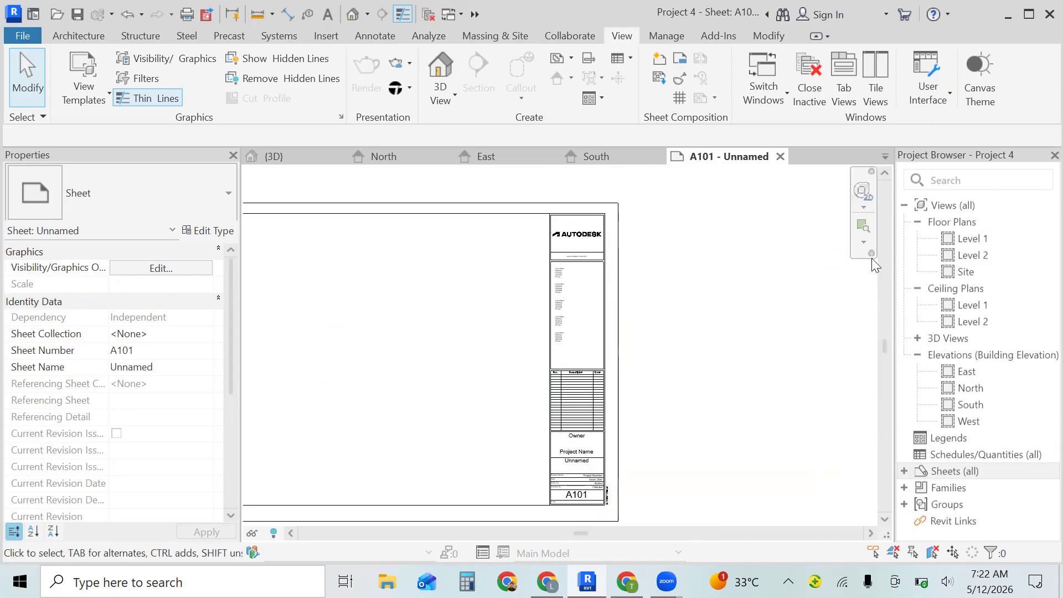
{"action": "left_click", "coordinate": [868, 223]}
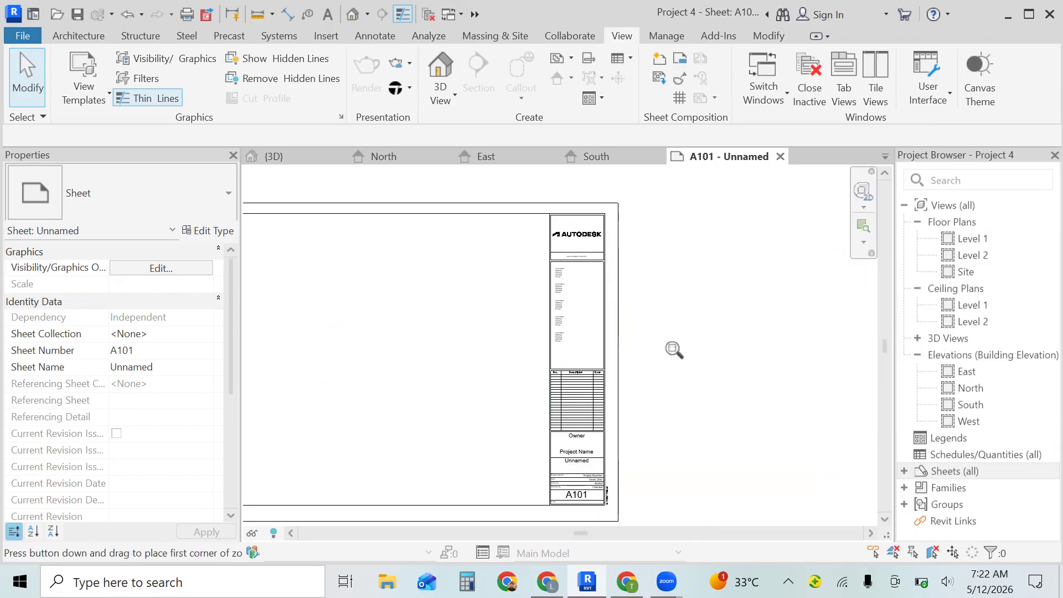
{"action": "left_click_drag", "start_coordinate": [664, 338], "coordinate": [494, 515]}
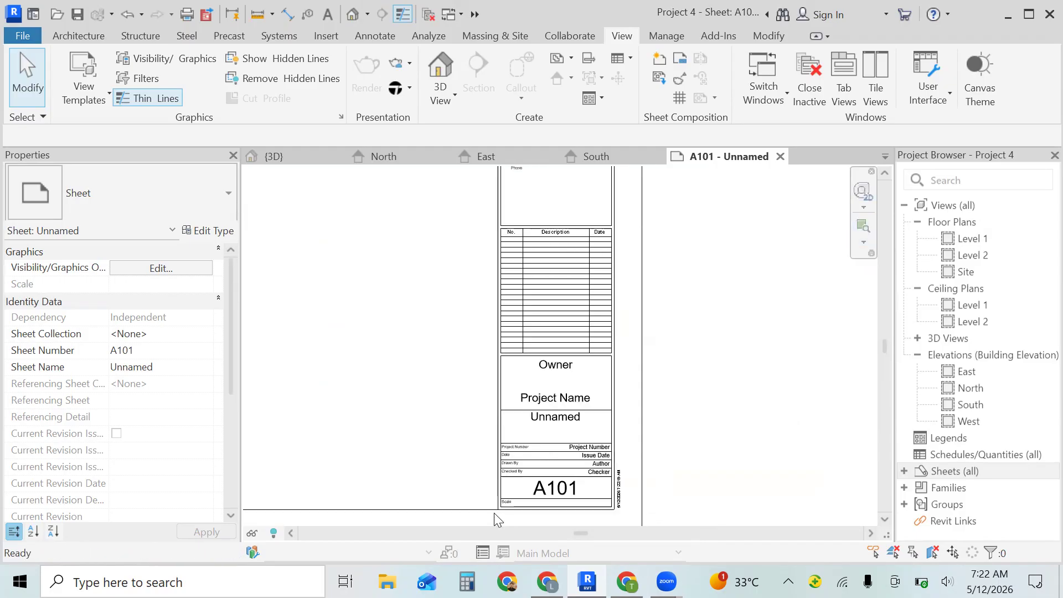
{"action": "left_click", "coordinate": [567, 372]}
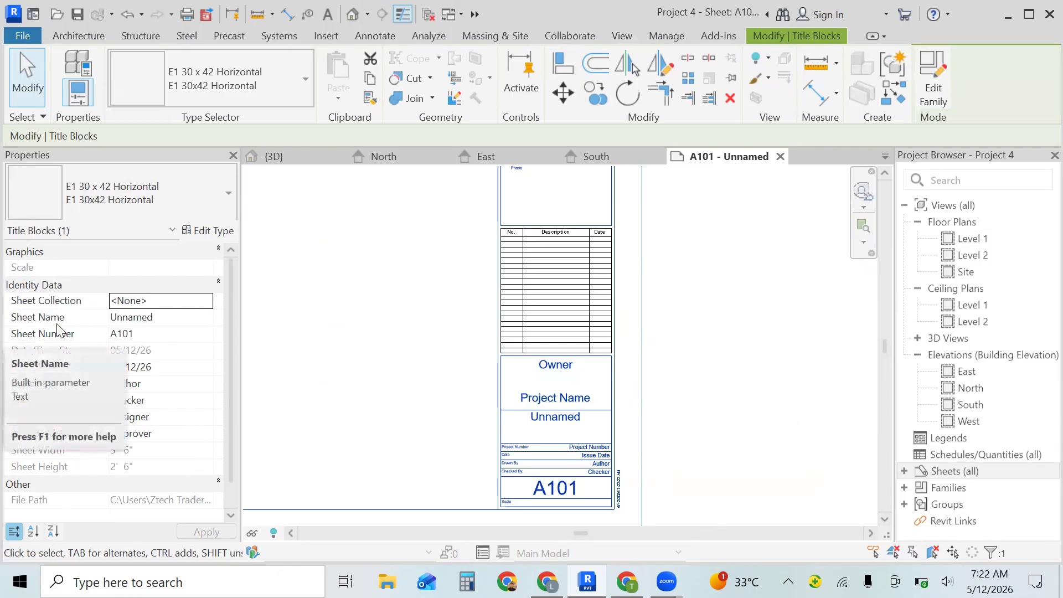
{"action": "left_click", "coordinate": [161, 321]}
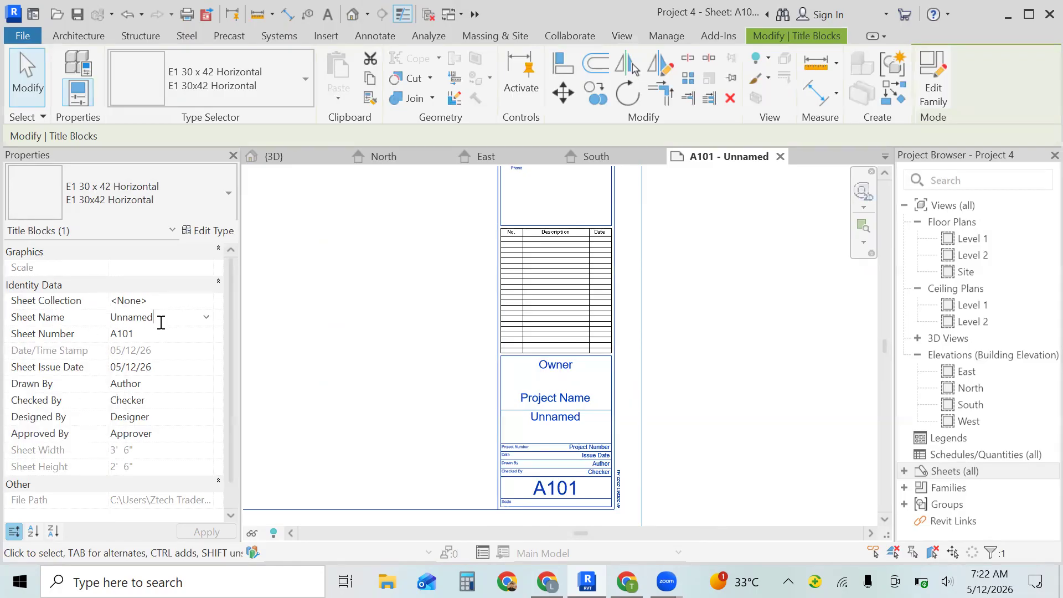
{"action": "key", "text": "BackSpace"}
{"action": "key", "text": "BackSpace"}
{"action": "key", "text": "BackSpace"}
{"action": "key", "text": "BackSpace"}
{"action": "key", "text": "BackSpace"}
{"action": "key", "text": "BackSpace"}
{"action": "key", "text": "BackSpace"}
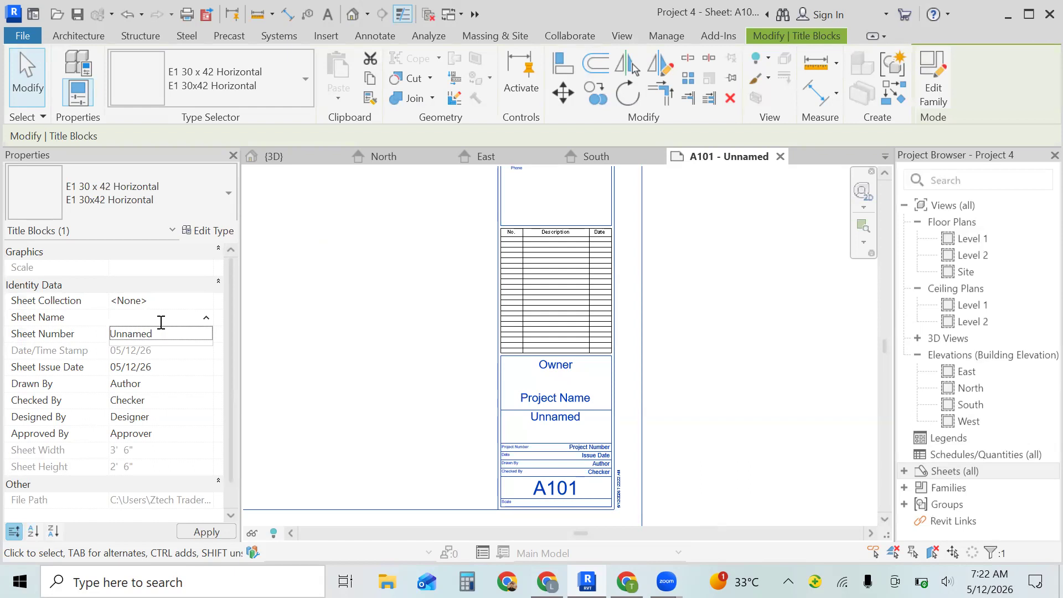
{"action": "type", "text": "Tayyaba officail"}
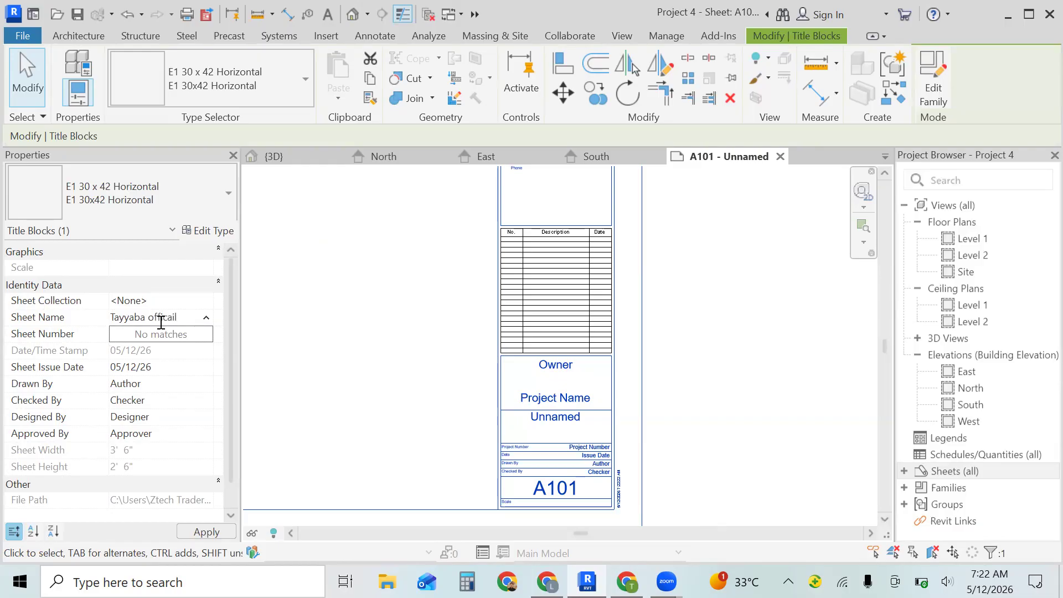
{"action": "left_click", "coordinate": [191, 354]}
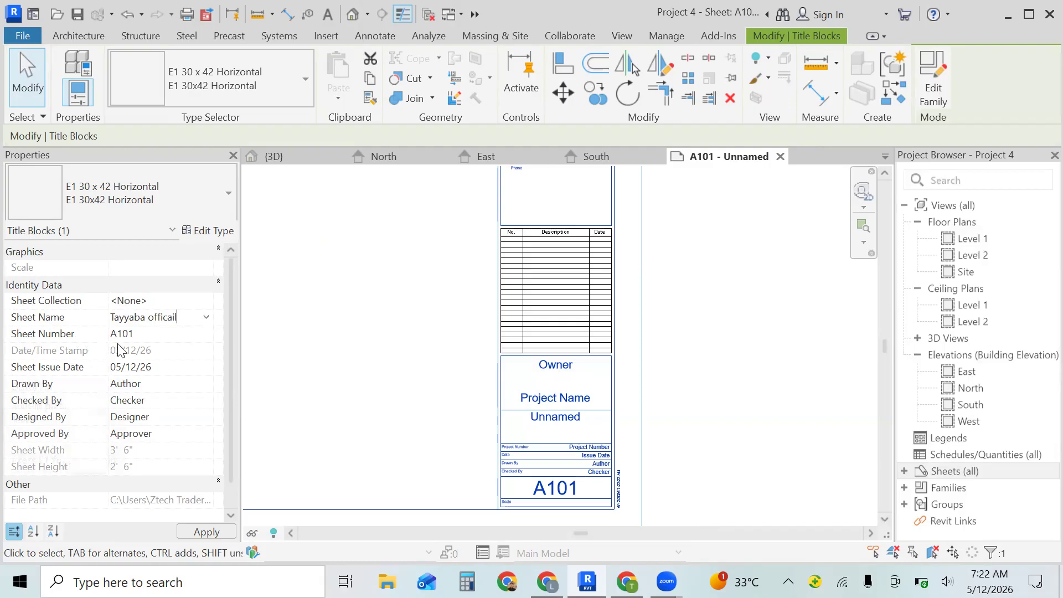
{"action": "left_click", "coordinate": [140, 334]}
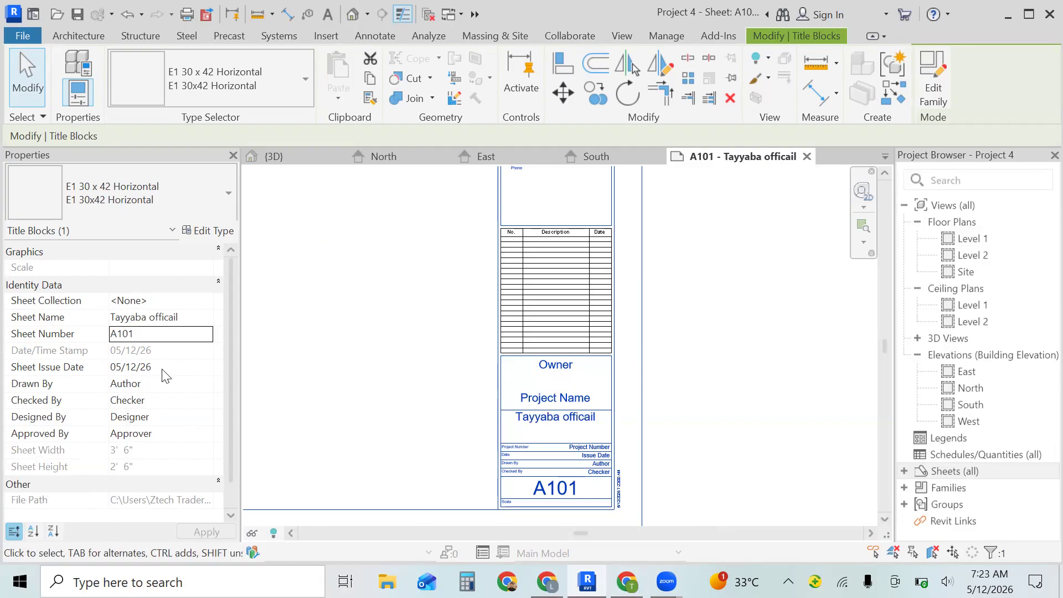
Set the title block's Drawn By property to the author's name and apply it
{"action": "left_click", "coordinate": [140, 387]}
{"action": "key", "text": "BackSpace"}
{"action": "key", "text": "BackSpace"}
{"action": "key", "text": "BackSpace"}
{"action": "key", "text": "BackSpace"}
{"action": "key", "text": "BackSpace"}
{"action": "key", "text": "BackSpace"}
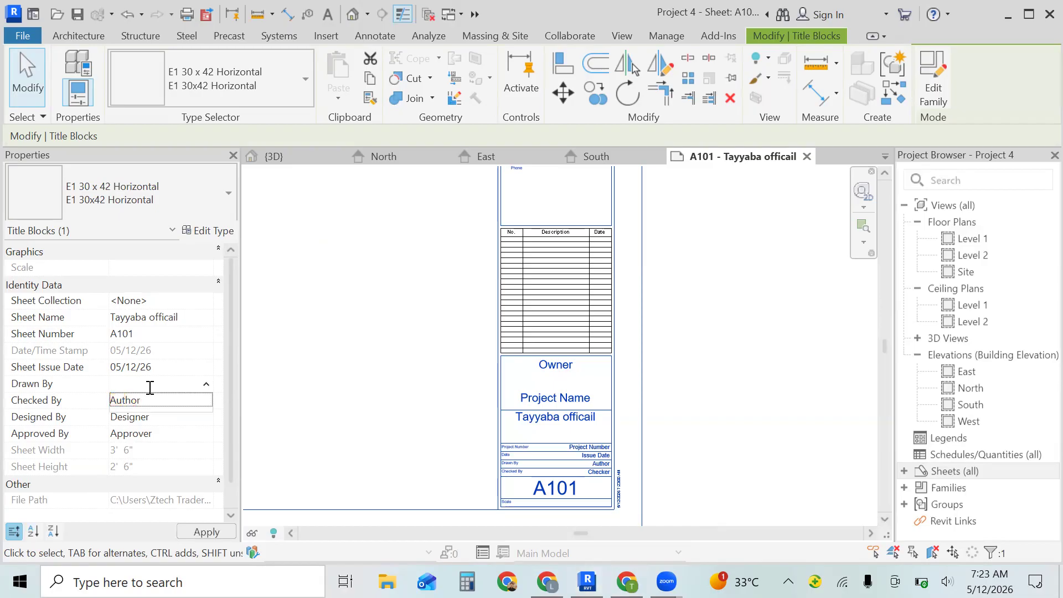
{"action": "type", "text": "Tayyaba officail"}
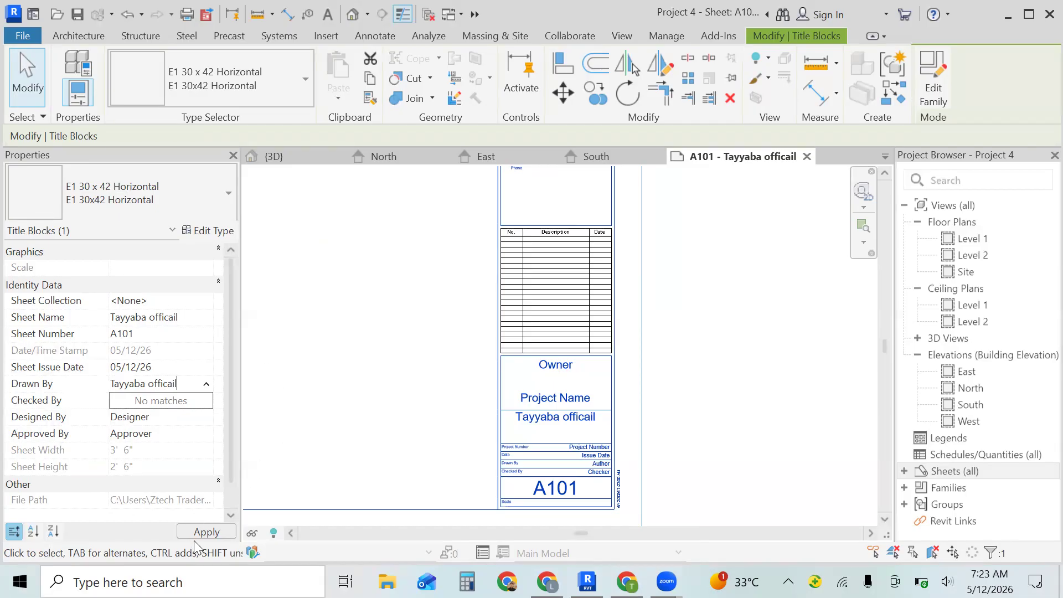
{"action": "left_click", "coordinate": [206, 532]}
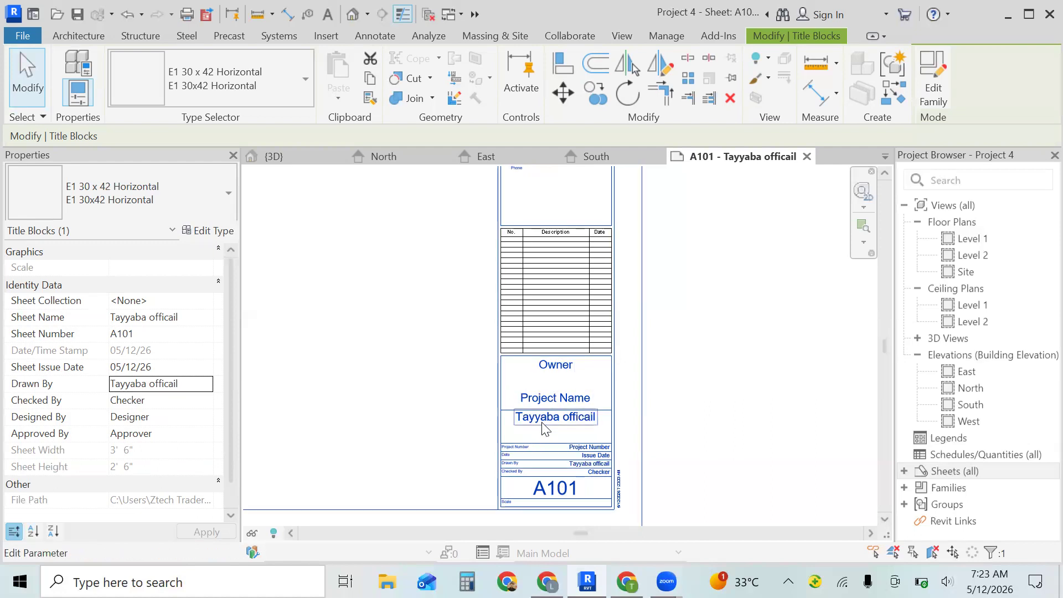
Replace the Owner text in the title block with the owner's name
{"action": "left_click", "coordinate": [554, 367]}
{"action": "key", "text": "BackSpace"}
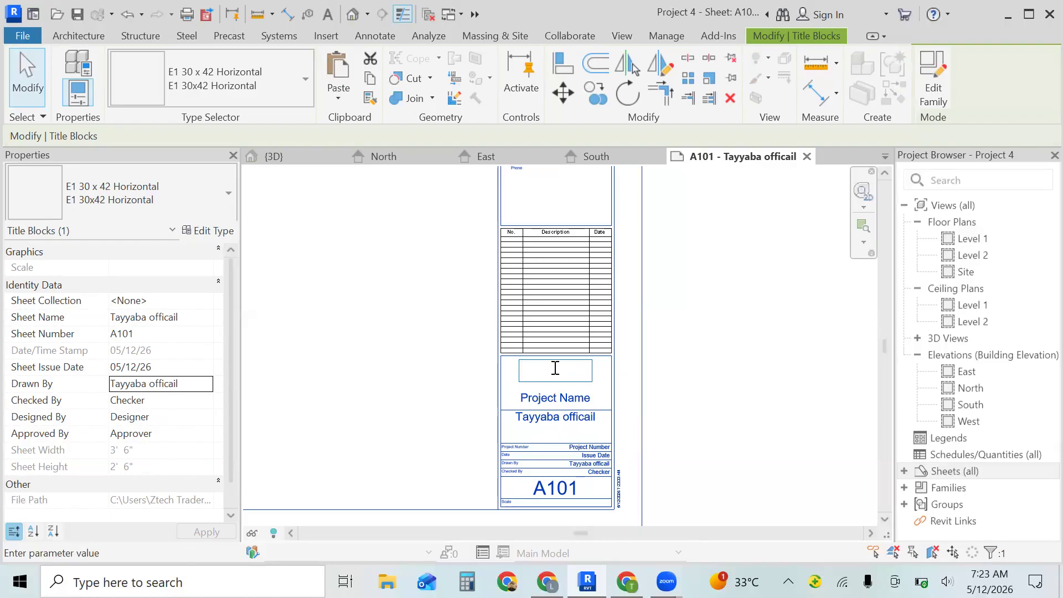
{"action": "type", "text": "laiba"}
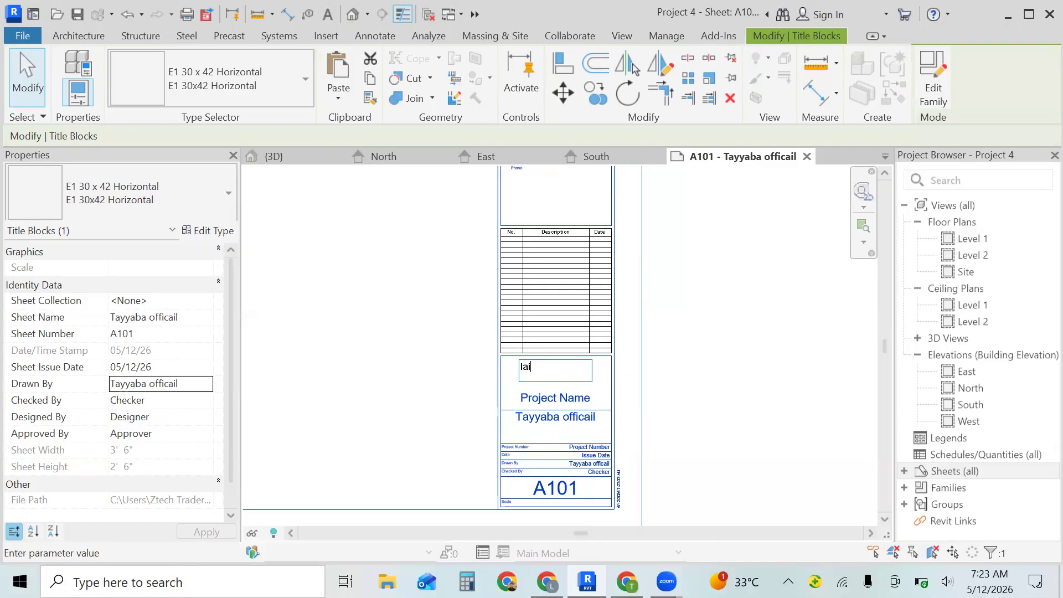
{"action": "left_click", "coordinate": [599, 398]}
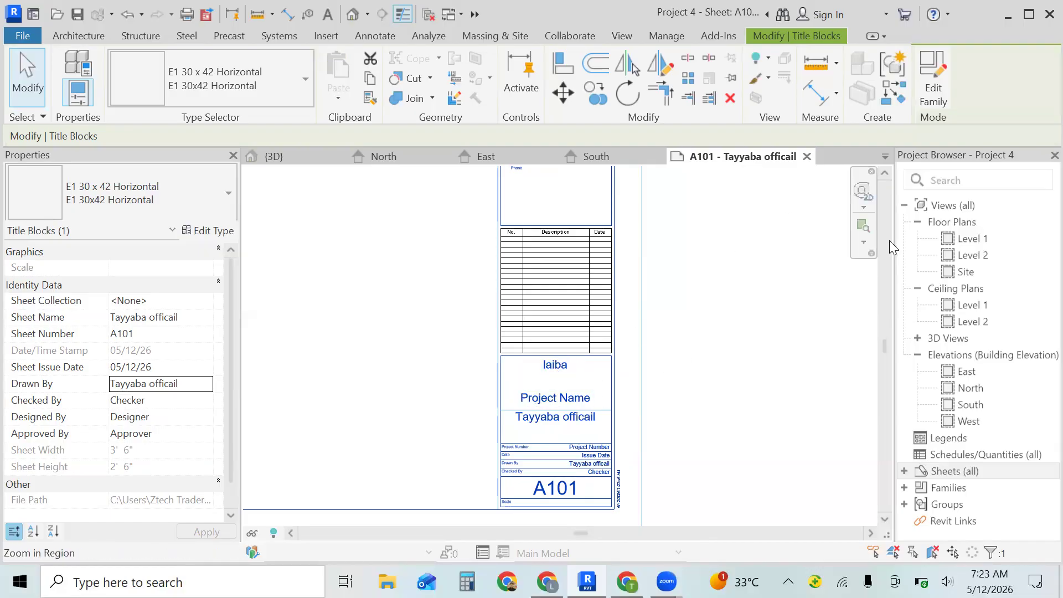
Examine the title block's project data fields, revision schedule and consultant address area up close
{"action": "left_click", "coordinate": [865, 243]}
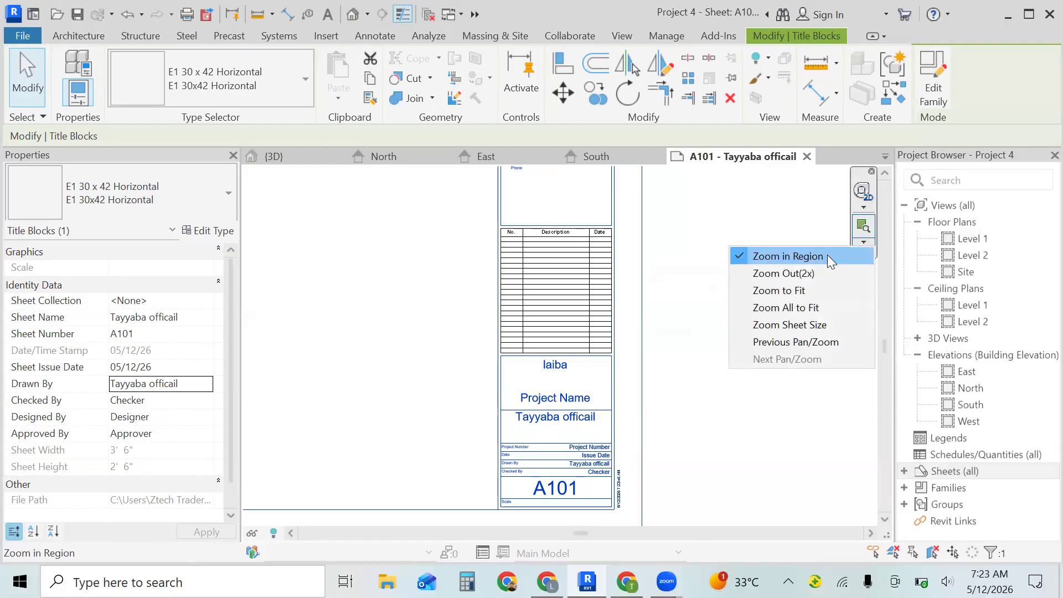
{"action": "left_click", "coordinate": [827, 254]}
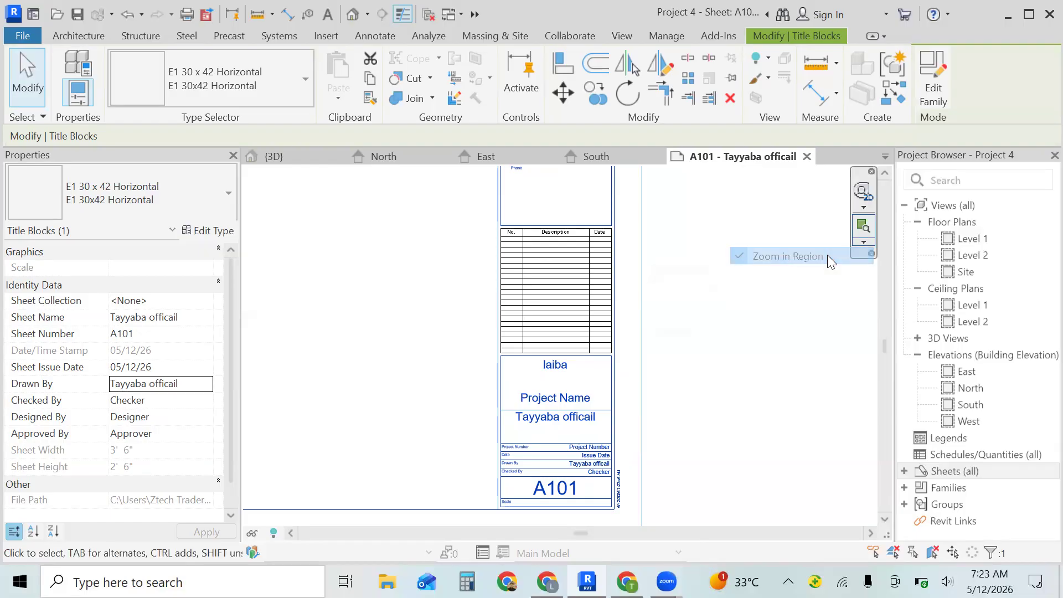
{"action": "left_click", "coordinate": [862, 227]}
{"action": "left_click_drag", "start_coordinate": [671, 403], "coordinate": [475, 497]}
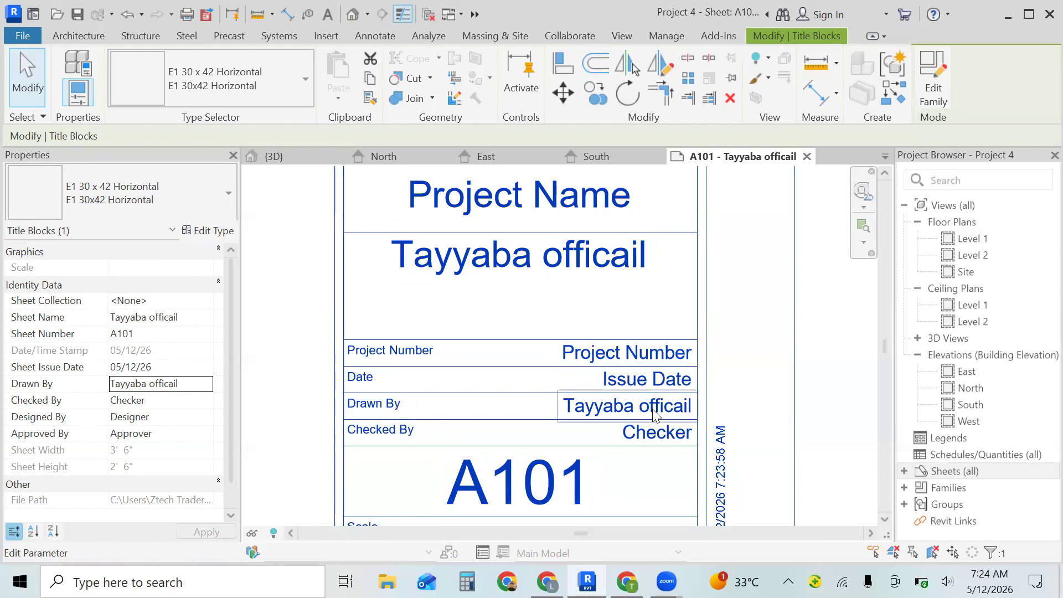
{"action": "left_click", "coordinate": [865, 247]}
{"action": "left_click", "coordinate": [825, 273]}
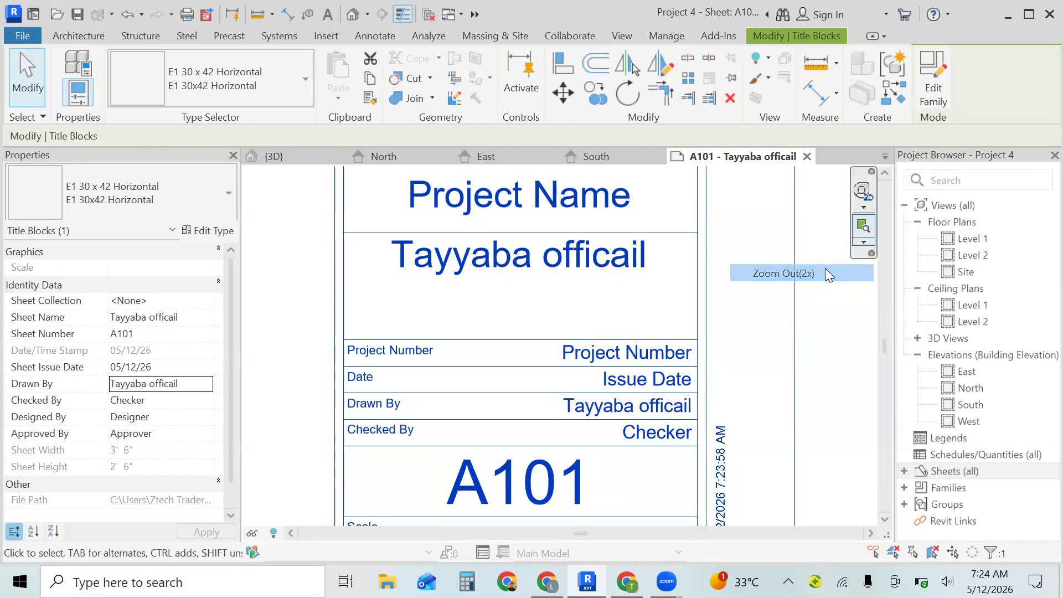
{"action": "left_click", "coordinate": [871, 244]}
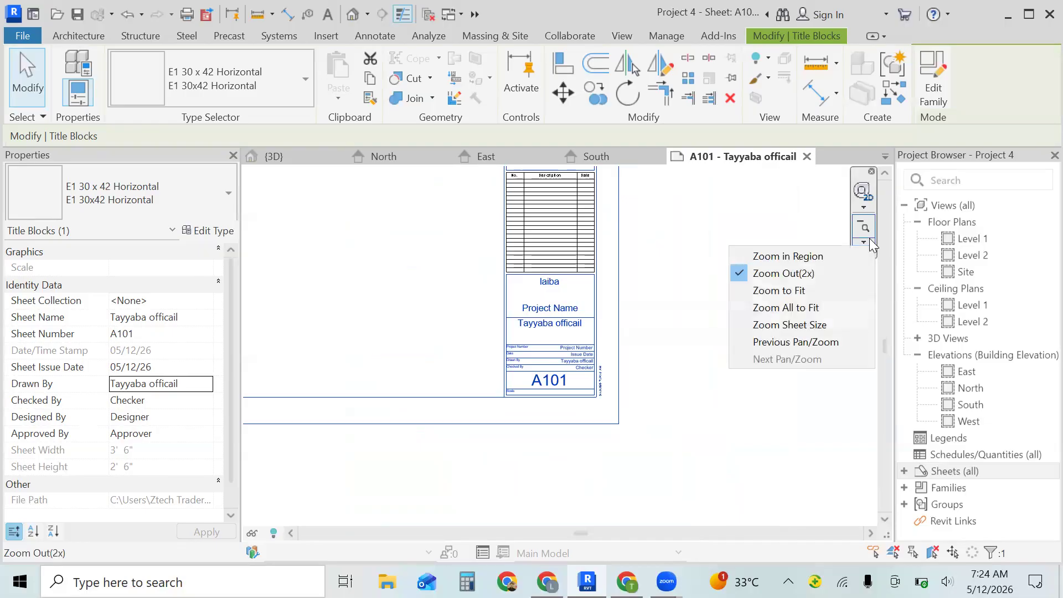
{"action": "left_click", "coordinate": [830, 255]}
{"action": "left_click_drag", "start_coordinate": [649, 167], "coordinate": [463, 295]}
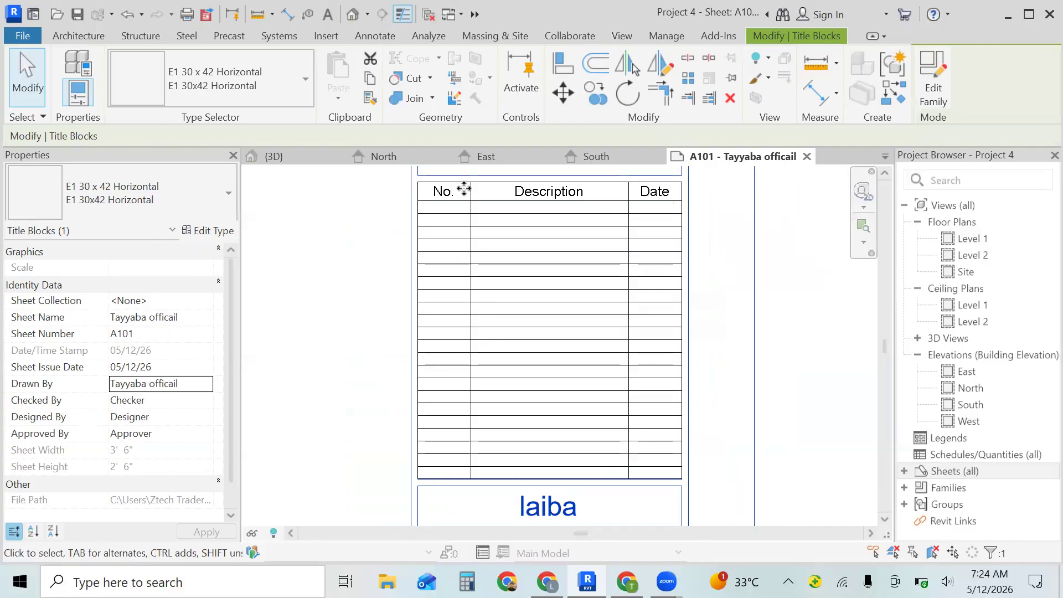
{"action": "left_click", "coordinate": [863, 240]}
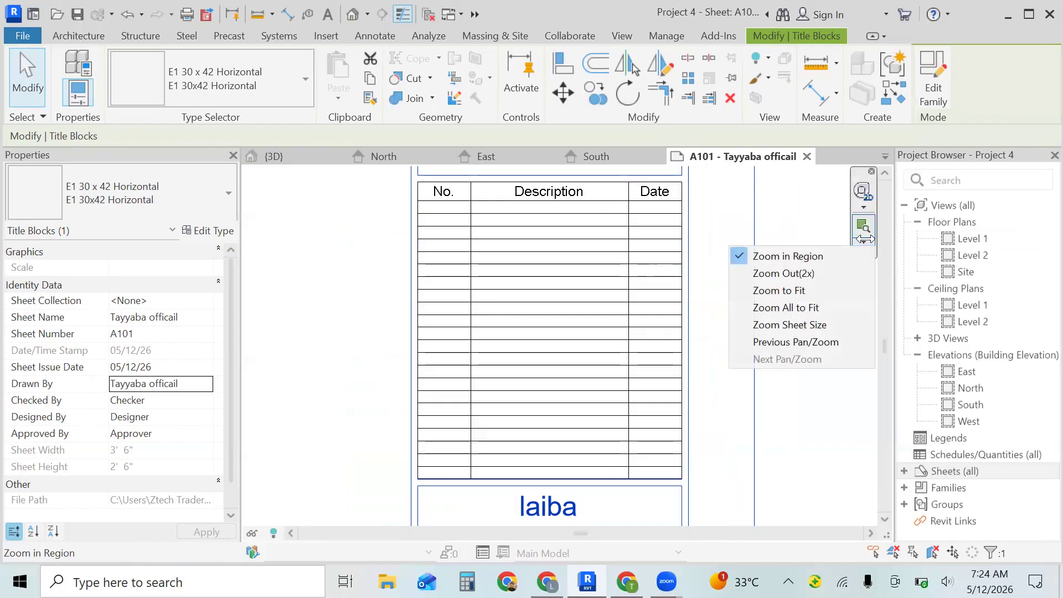
{"action": "left_click", "coordinate": [838, 273]}
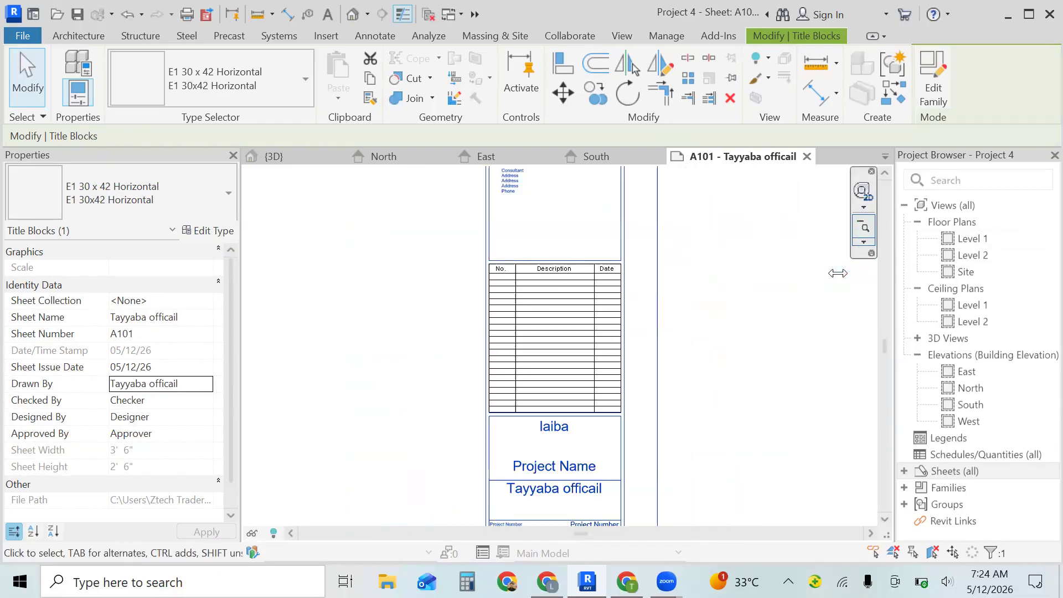
{"action": "left_click", "coordinate": [864, 225]}
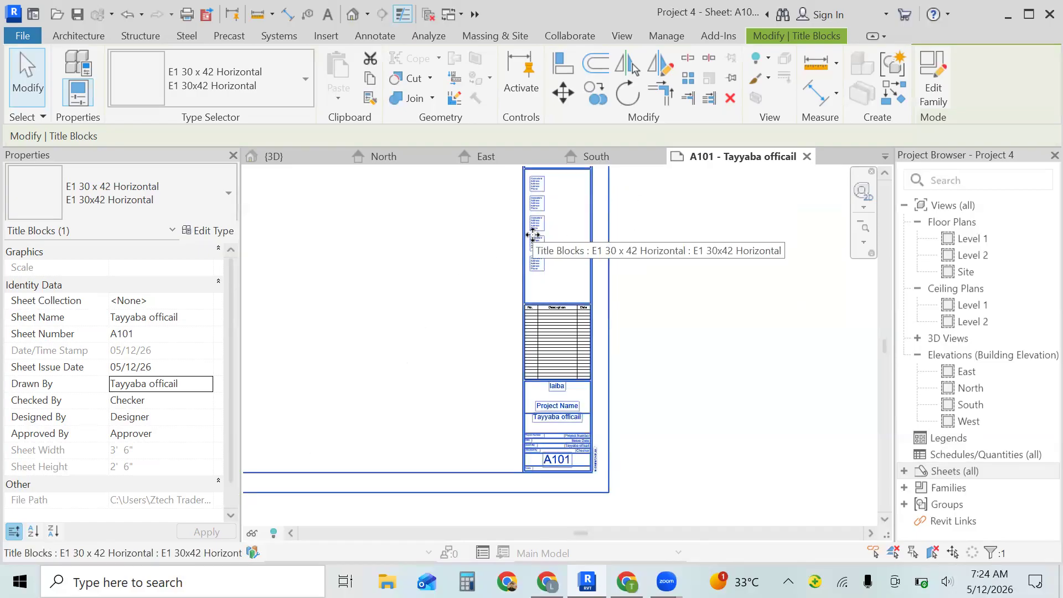
Open the E1 30 x 42 Horizontal title block family for editing and delete its five consultant address text notes
{"action": "left_click", "coordinate": [938, 84]}
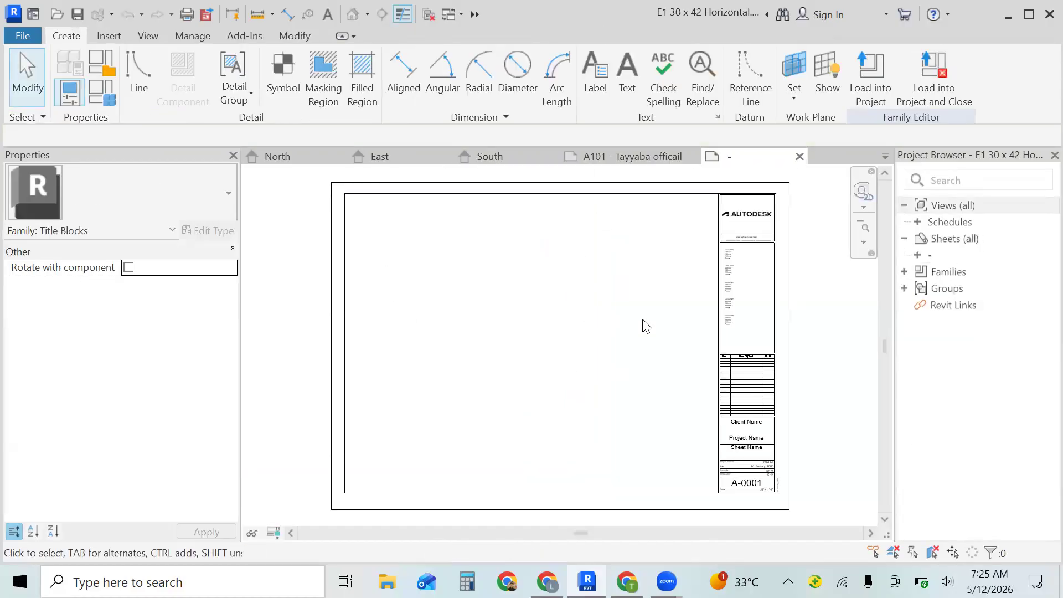
{"action": "left_click", "coordinate": [729, 253]}
{"action": "key", "text": "Delete"}
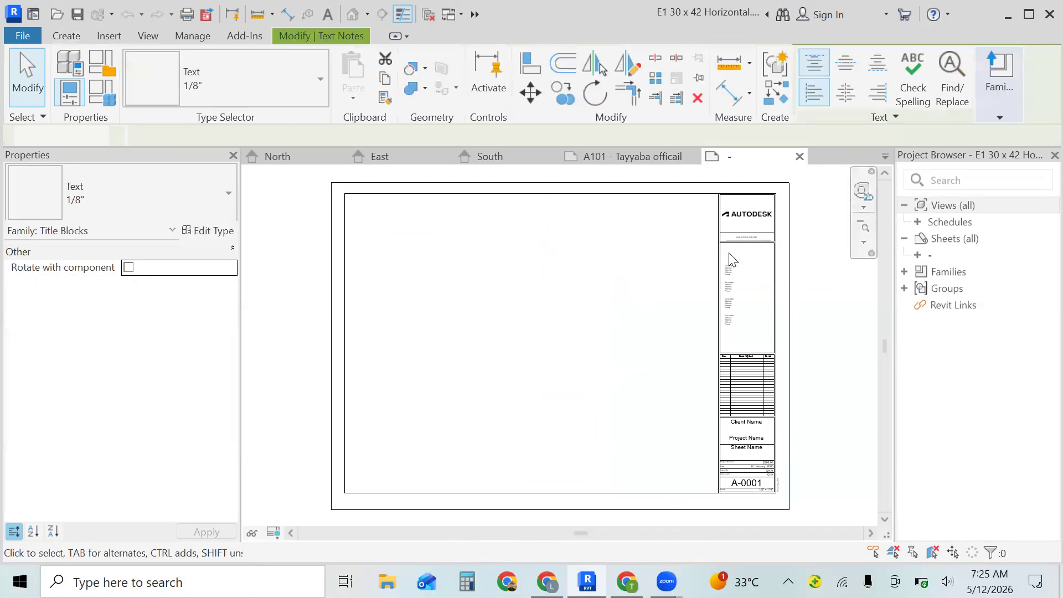
{"action": "left_click", "coordinate": [728, 274]}
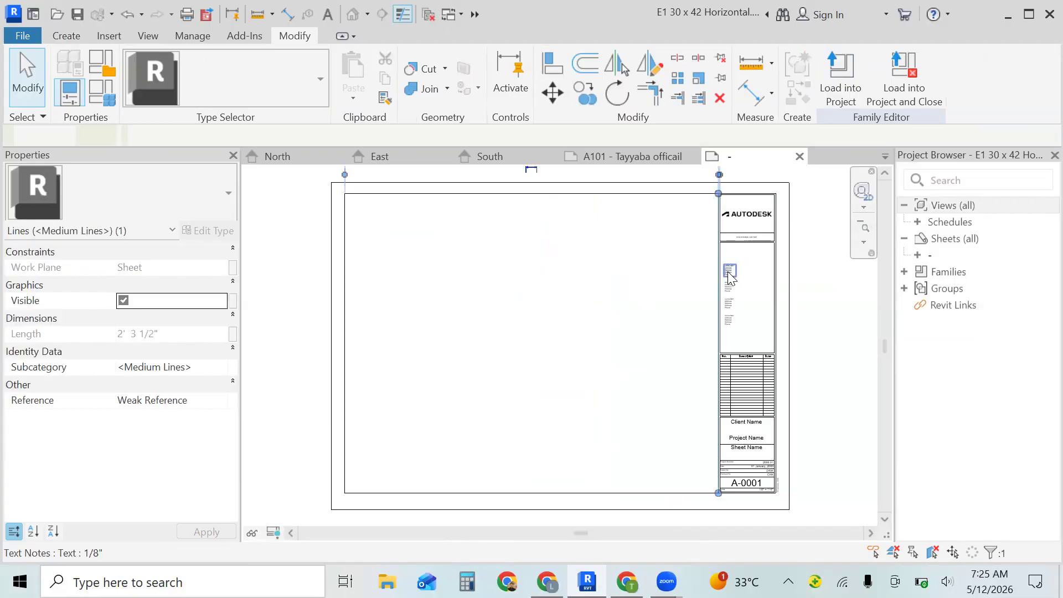
{"action": "left_click", "coordinate": [728, 274]}
{"action": "key", "text": "Delete"}
{"action": "left_click", "coordinate": [729, 288]}
{"action": "key", "text": "Delete"}
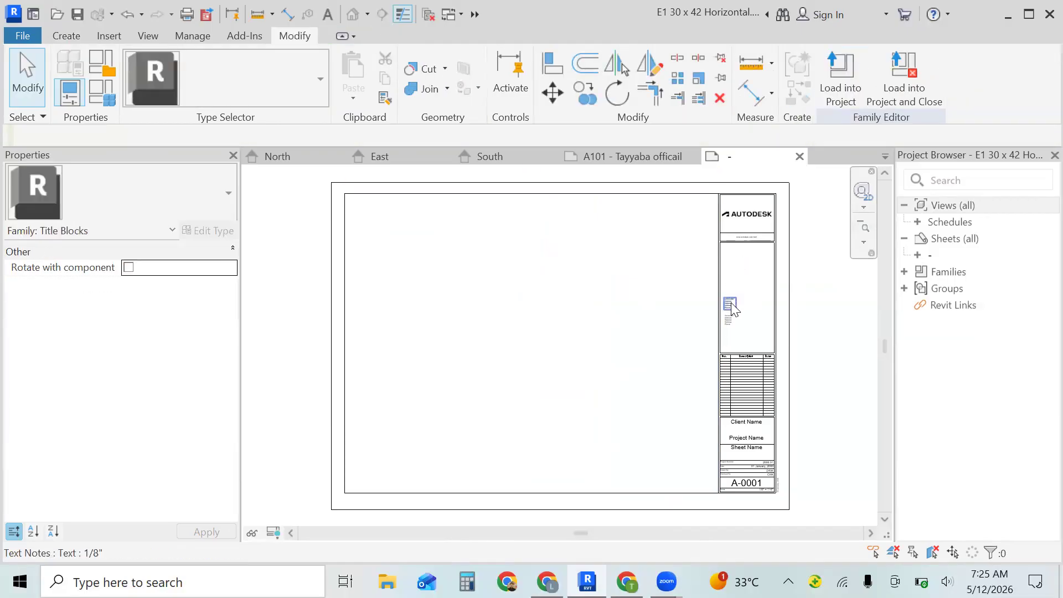
{"action": "left_click", "coordinate": [731, 302]}
{"action": "key", "text": "Delete"}
{"action": "left_click", "coordinate": [730, 326]}
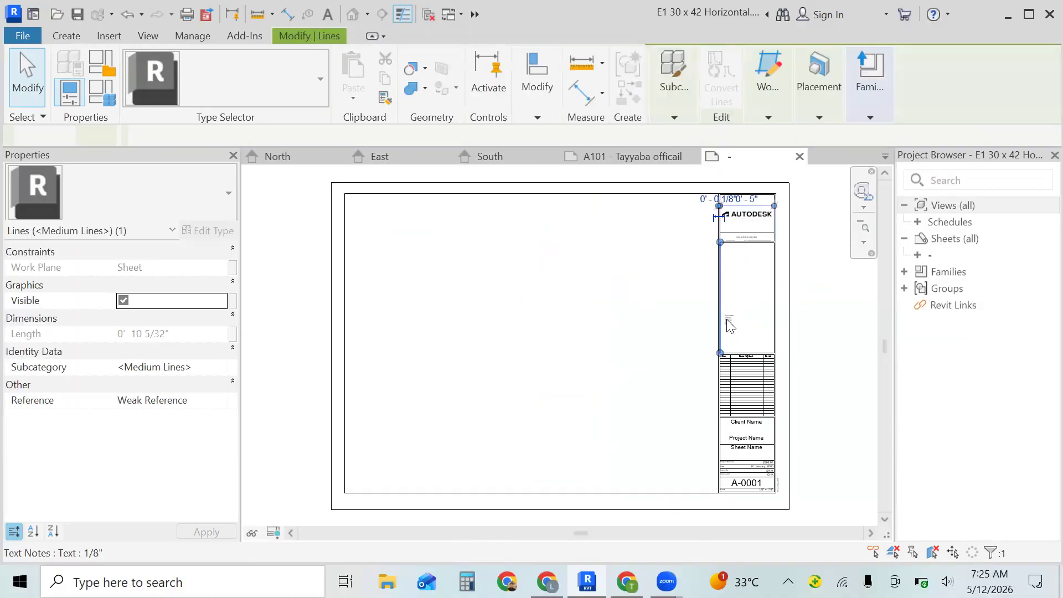
{"action": "key", "text": "Delete"}
{"action": "left_click", "coordinate": [731, 321]}
{"action": "key", "text": "Delete"}
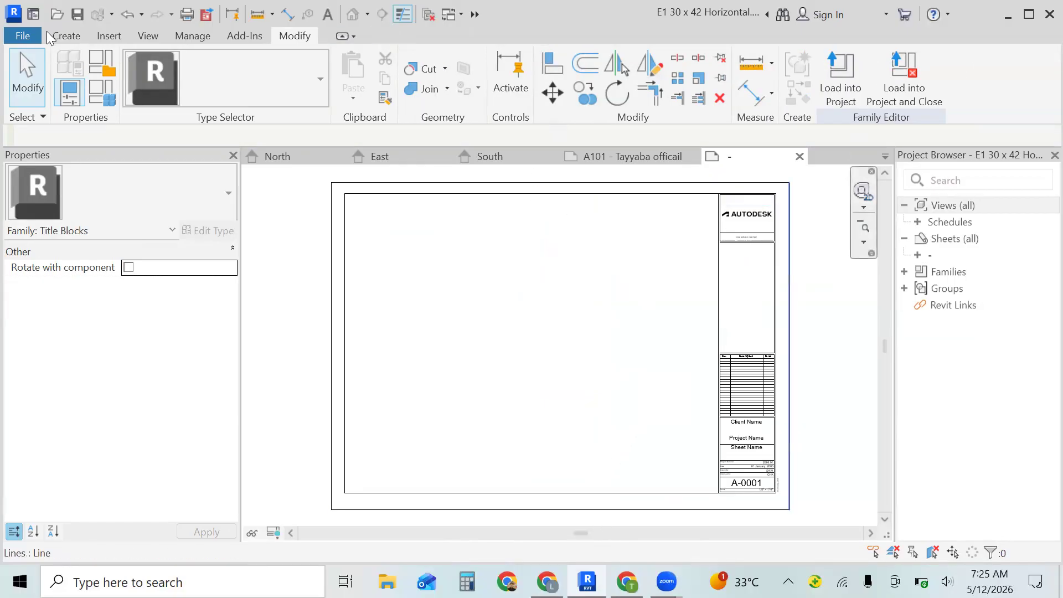
Draw a vertical line about 2' 3" long across the title block's empty drawing area, from border to border, and delete it
{"action": "left_click", "coordinate": [71, 39]}
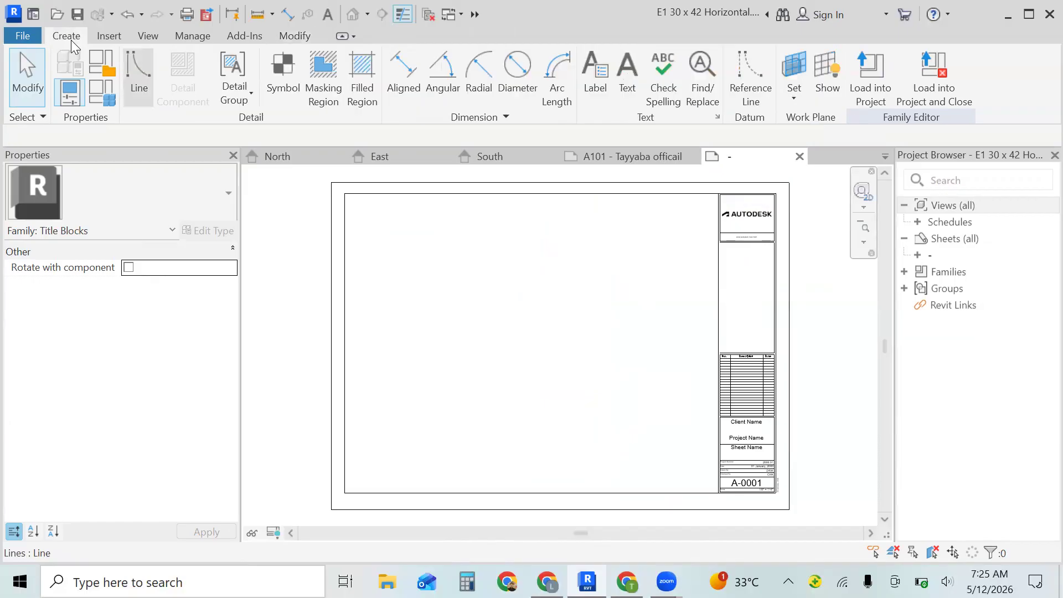
{"action": "left_click", "coordinate": [561, 193]}
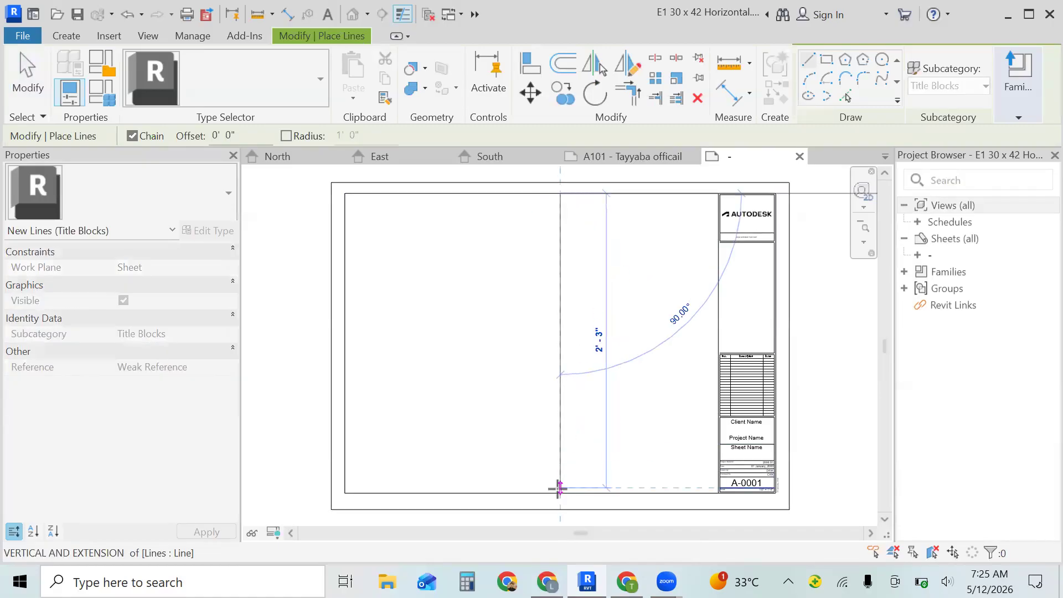
{"action": "left_click", "coordinate": [560, 493]}
{"action": "key", "text": "Escape"}
{"action": "key", "text": "Escape"}
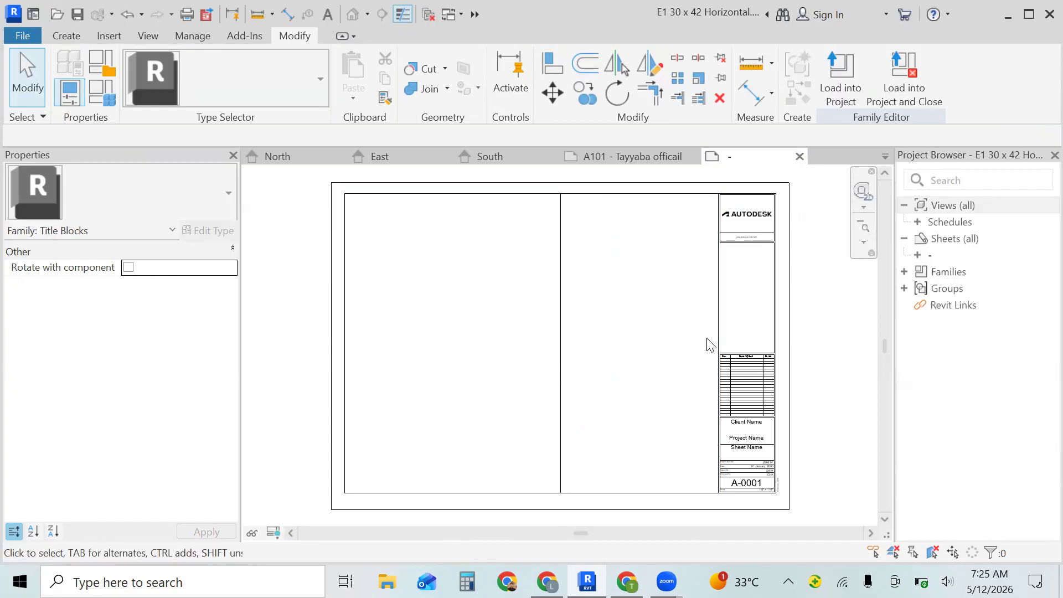
{"action": "left_click", "coordinate": [565, 330]}
{"action": "key", "text": "Delete"}
Try to save the edited family as E1 30 x 42 Horizontal.rfa while loading it into the project and closing it
{"action": "left_click", "coordinate": [892, 74]}
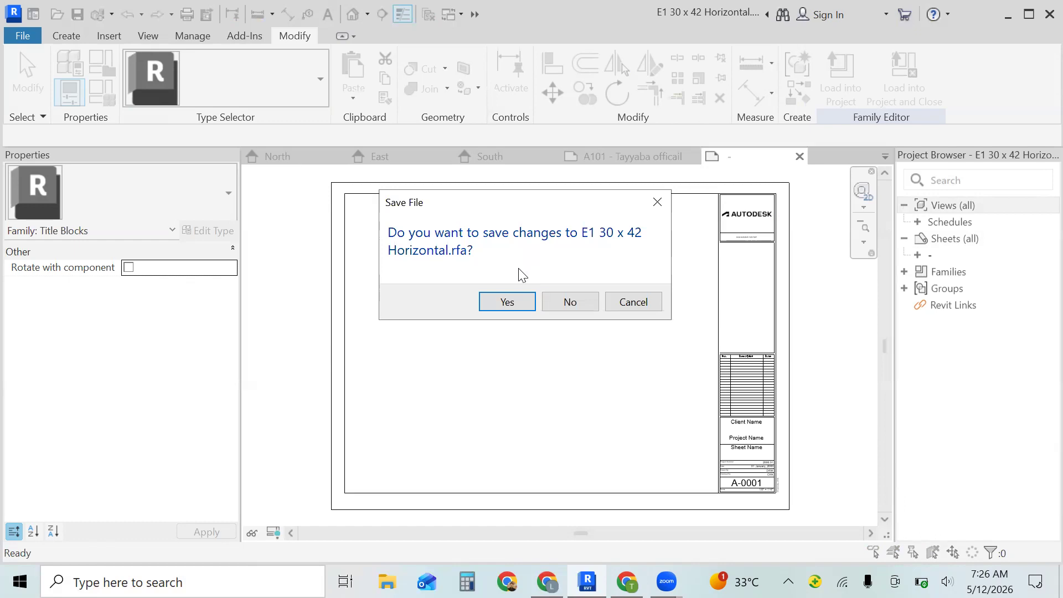
{"action": "left_click", "coordinate": [507, 302]}
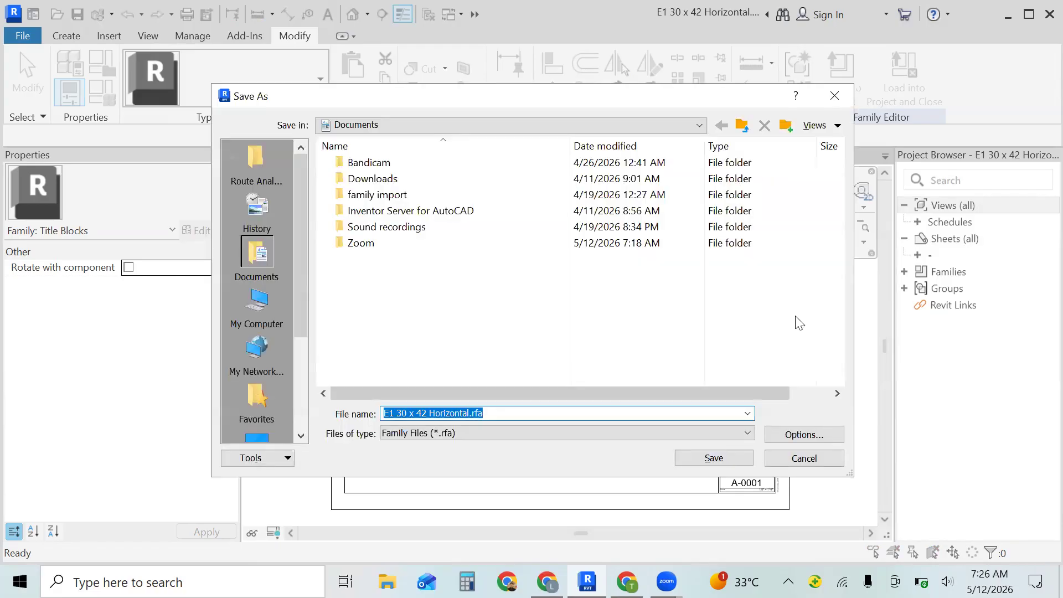
{"action": "left_click", "coordinate": [836, 96]}
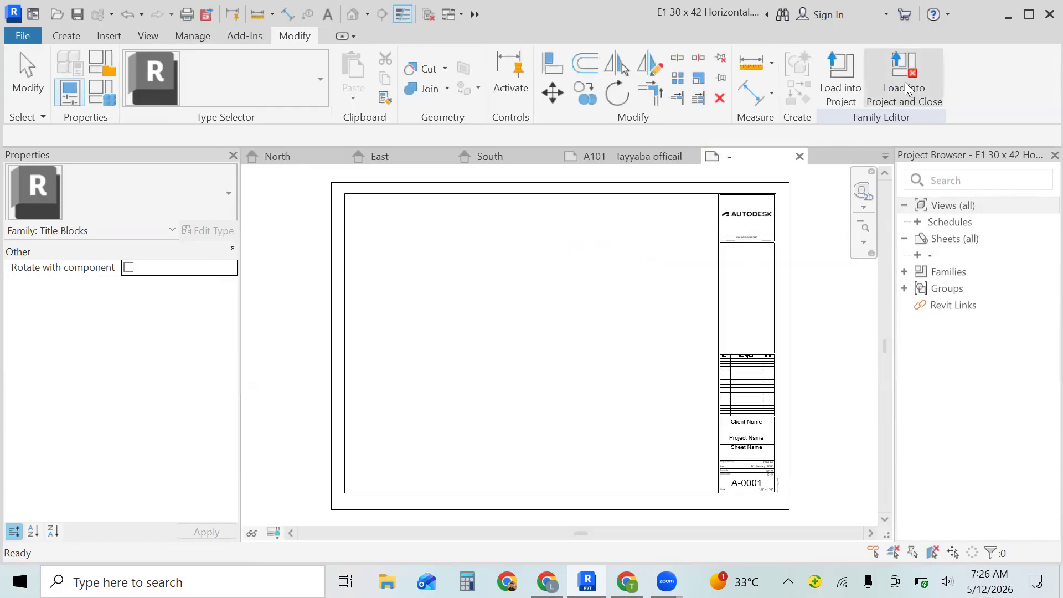
Try to load the edited title block family into the project and close it without saving the family file
{"action": "left_click", "coordinate": [904, 79]}
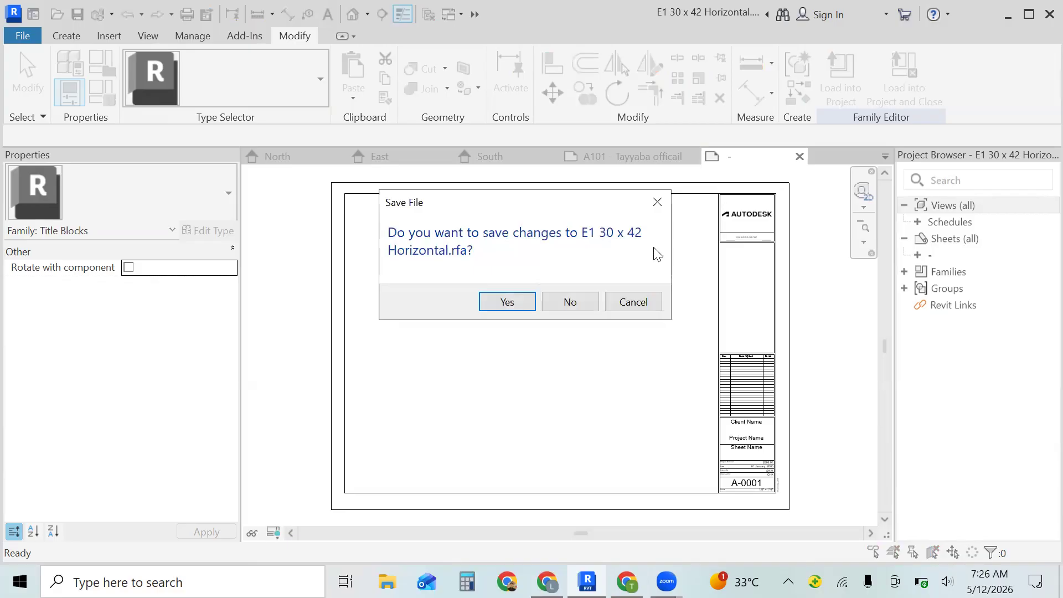
{"action": "left_click", "coordinate": [570, 301]}
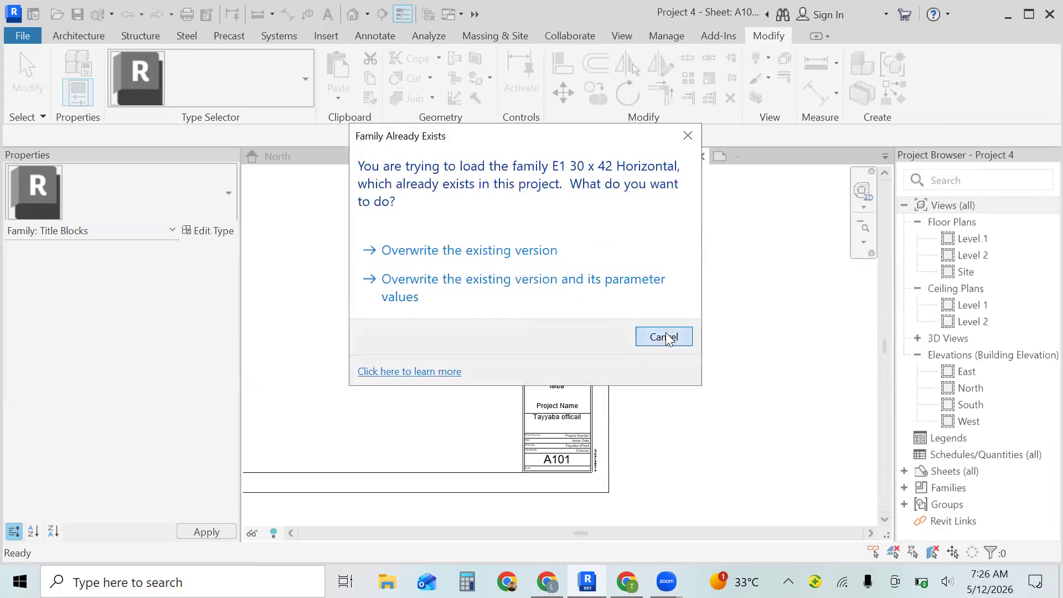
{"action": "left_click", "coordinate": [664, 334]}
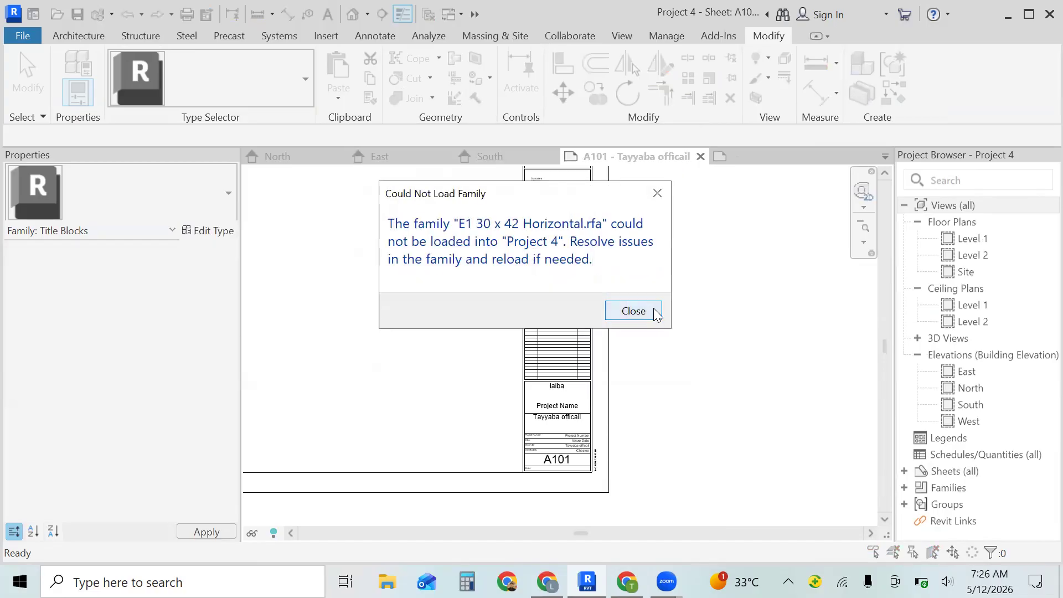
{"action": "left_click", "coordinate": [654, 311]}
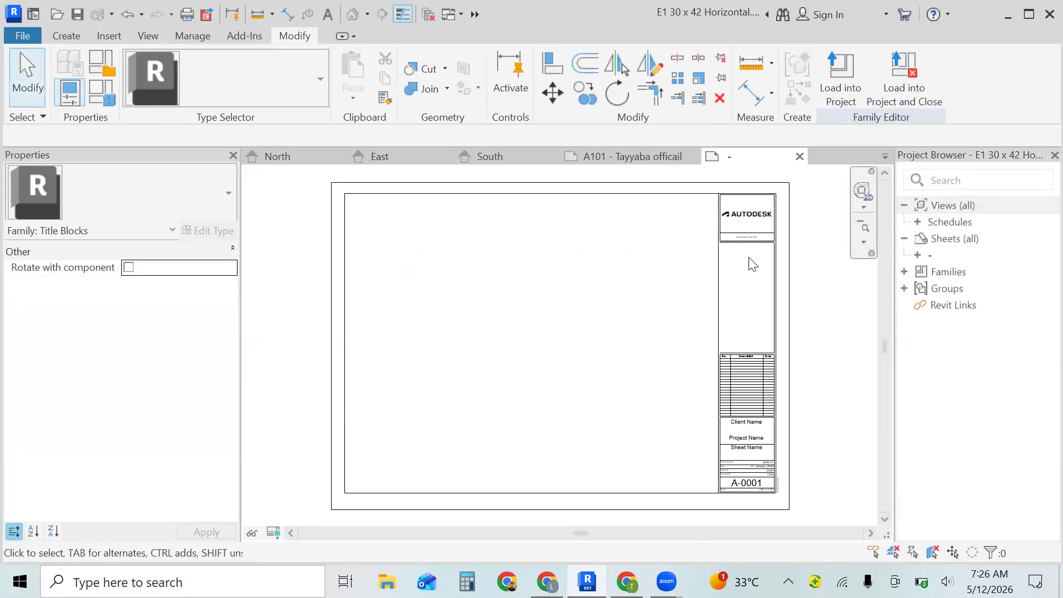
Compare sheet A101 with the edited title block family and try to load the family into the project
{"action": "left_click", "coordinate": [622, 157]}
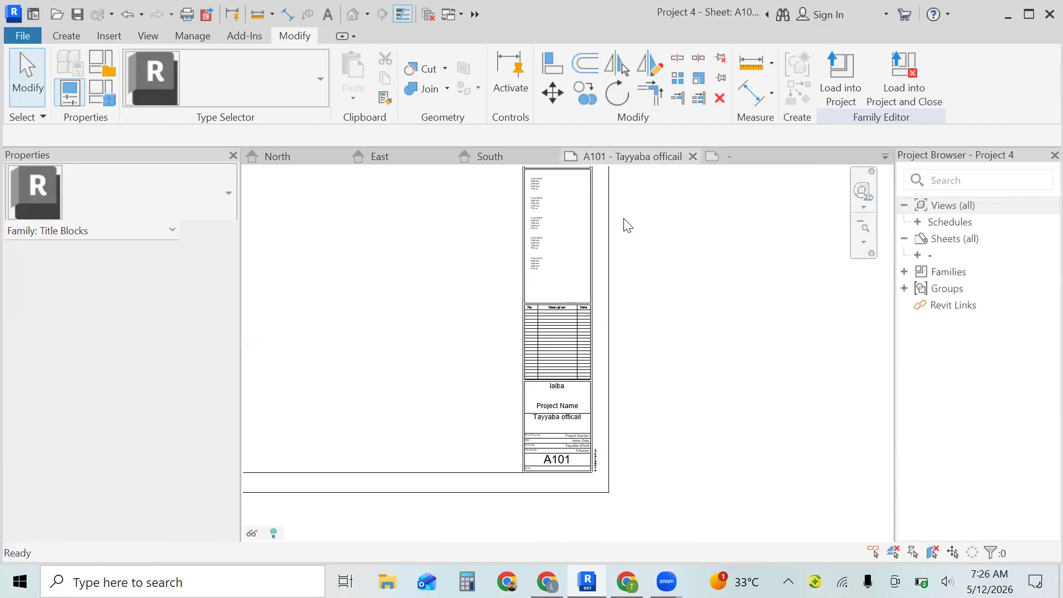
{"action": "left_click", "coordinate": [718, 157]}
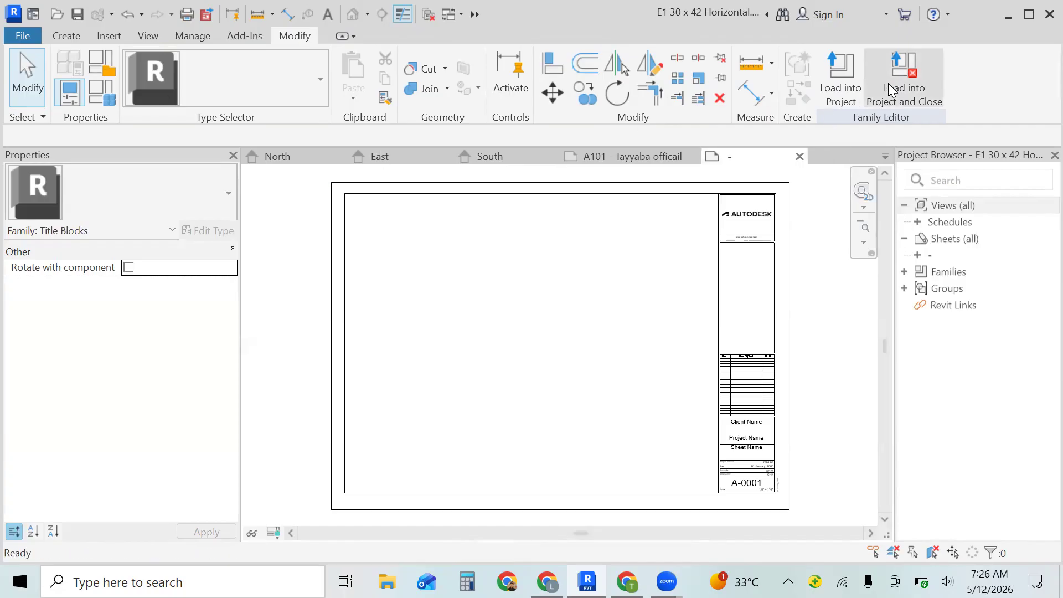
{"action": "left_click", "coordinate": [840, 89]}
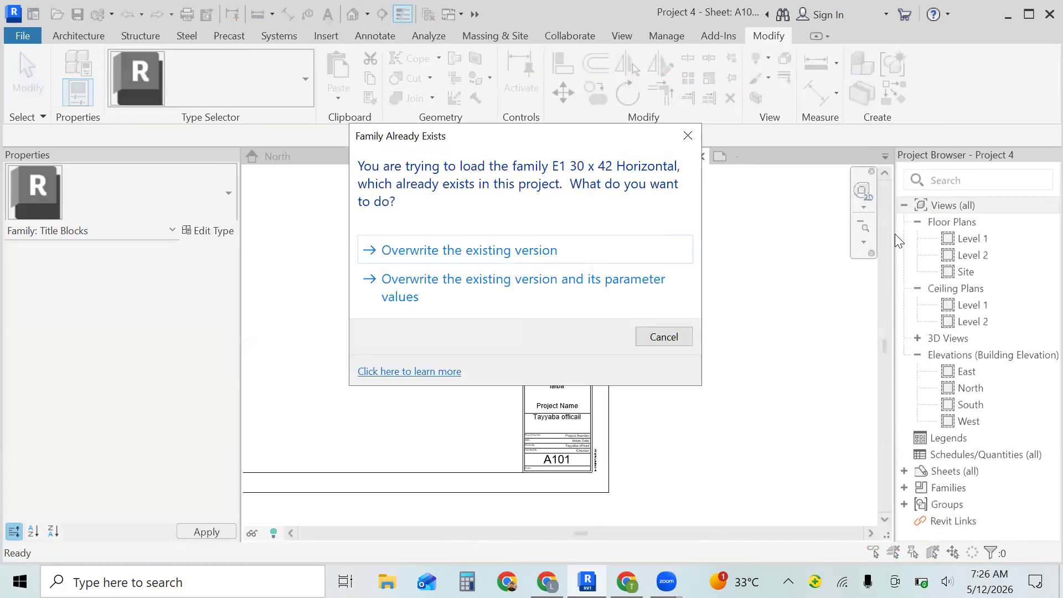
{"action": "left_click", "coordinate": [688, 130]}
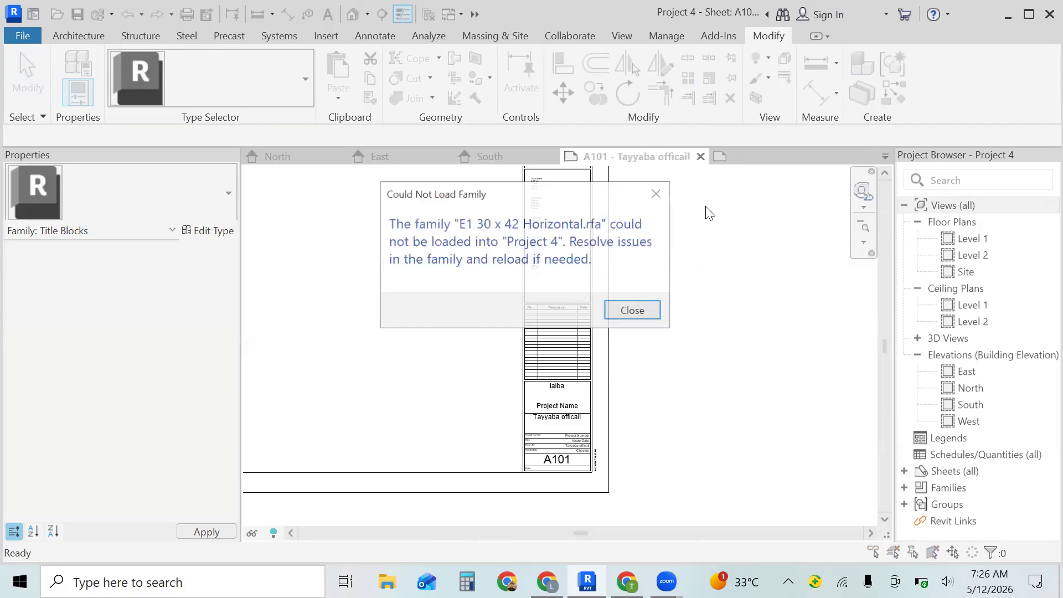
{"action": "left_click", "coordinate": [634, 311]}
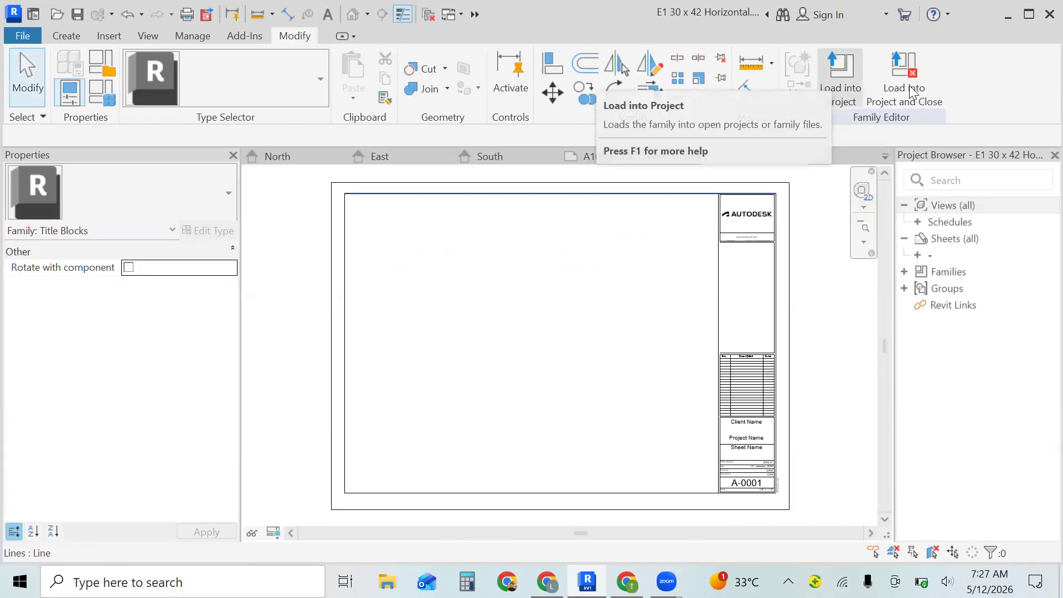
{"action": "left_click", "coordinate": [846, 79]}
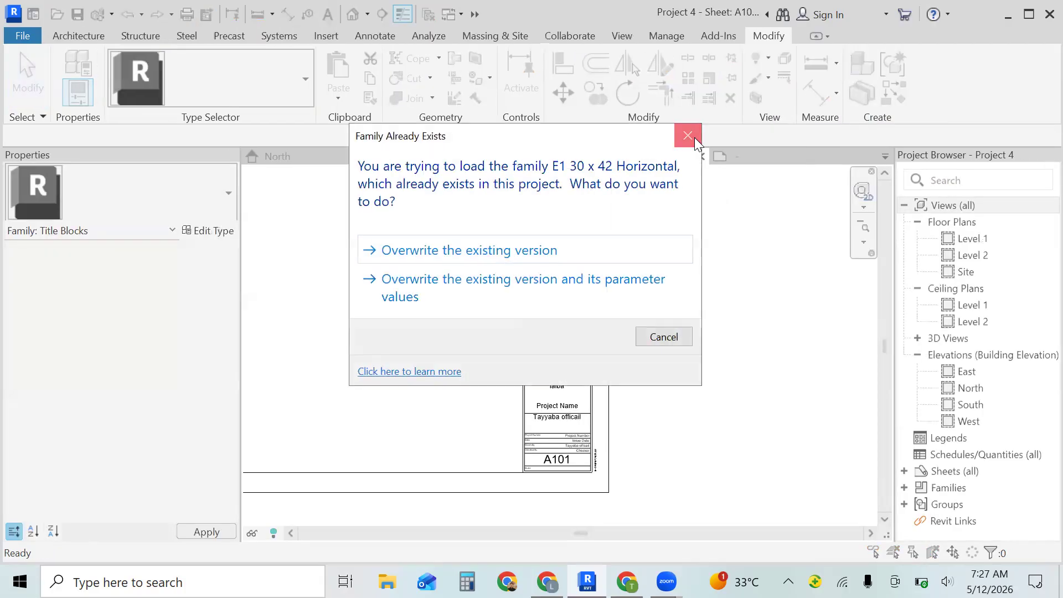
{"action": "left_click", "coordinate": [694, 137]}
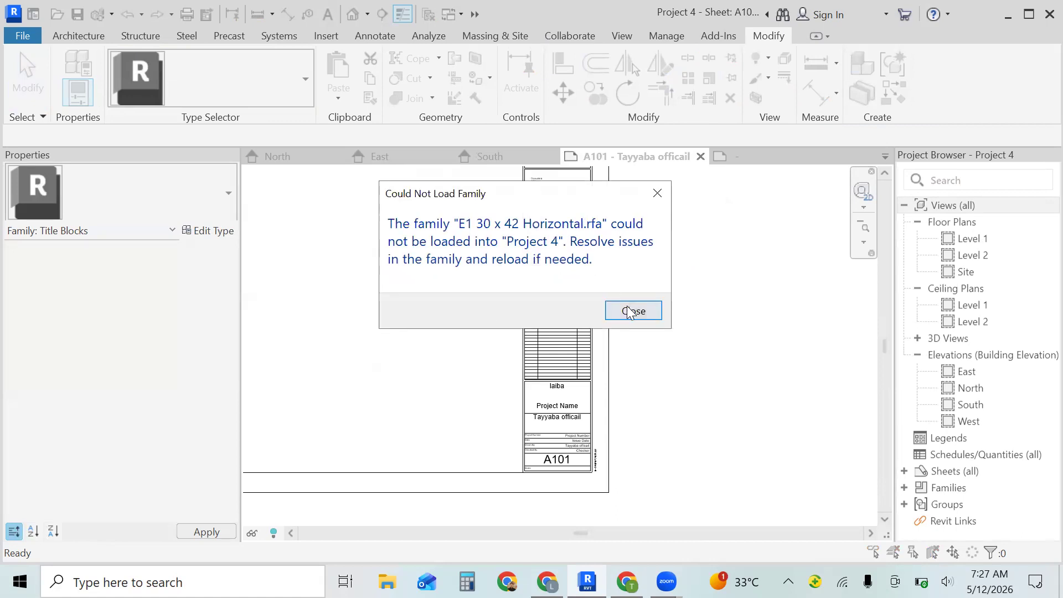
{"action": "left_click", "coordinate": [632, 311]}
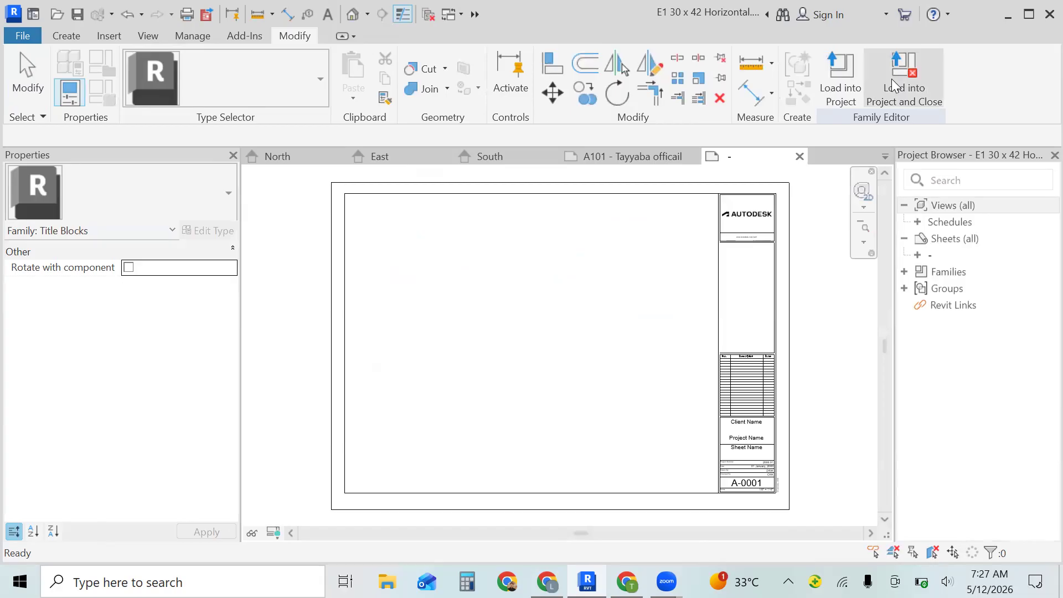
Try to load the title block family into the project and close it, first saving E1 30 x 42 Horizontal.rfa, then without saving
{"action": "left_click", "coordinate": [893, 84]}
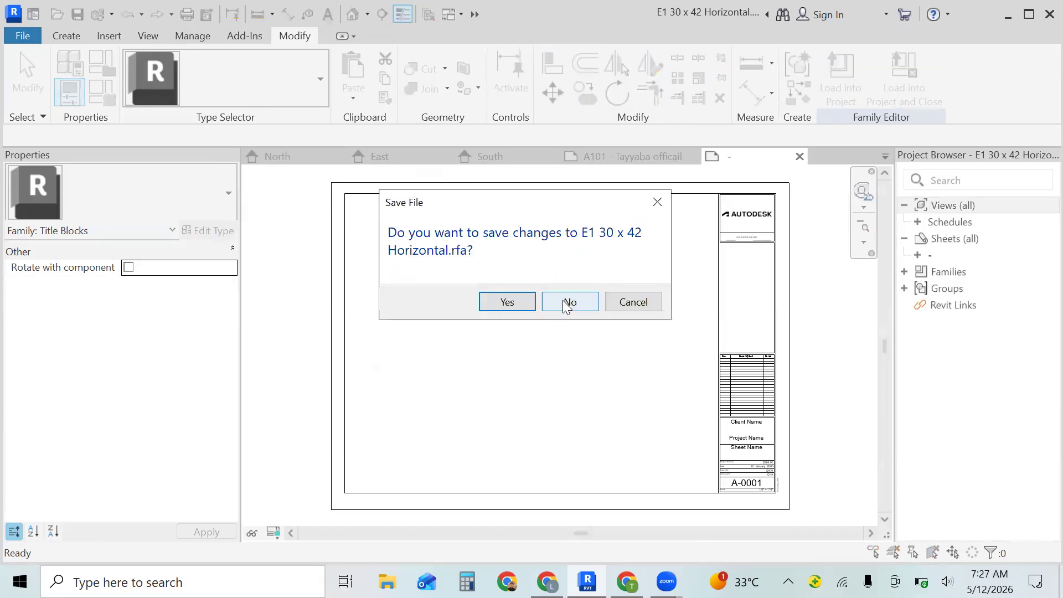
{"action": "left_click", "coordinate": [507, 303]}
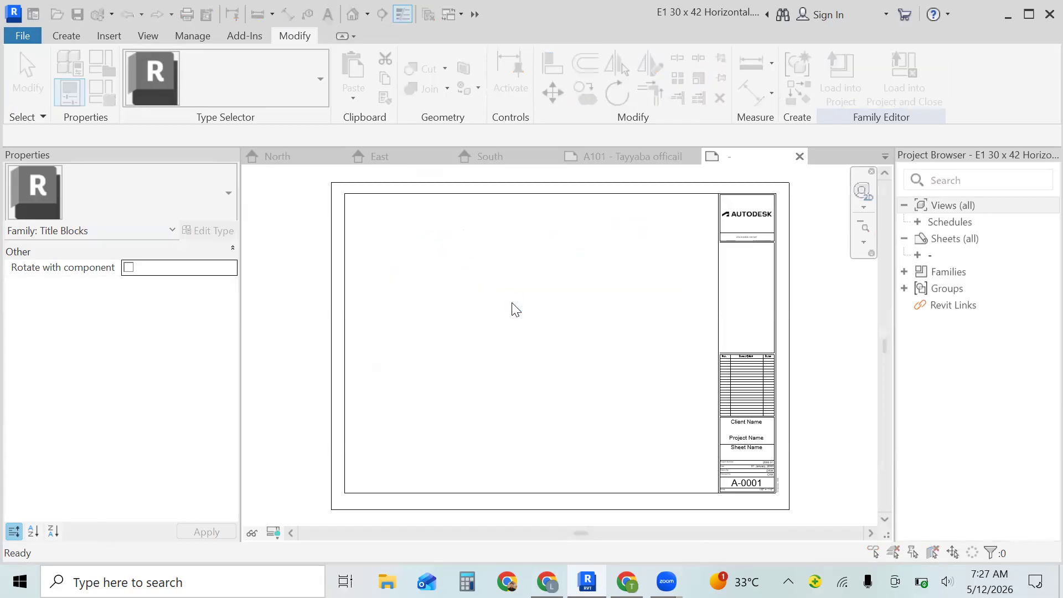
{"action": "left_click", "coordinate": [840, 94]}
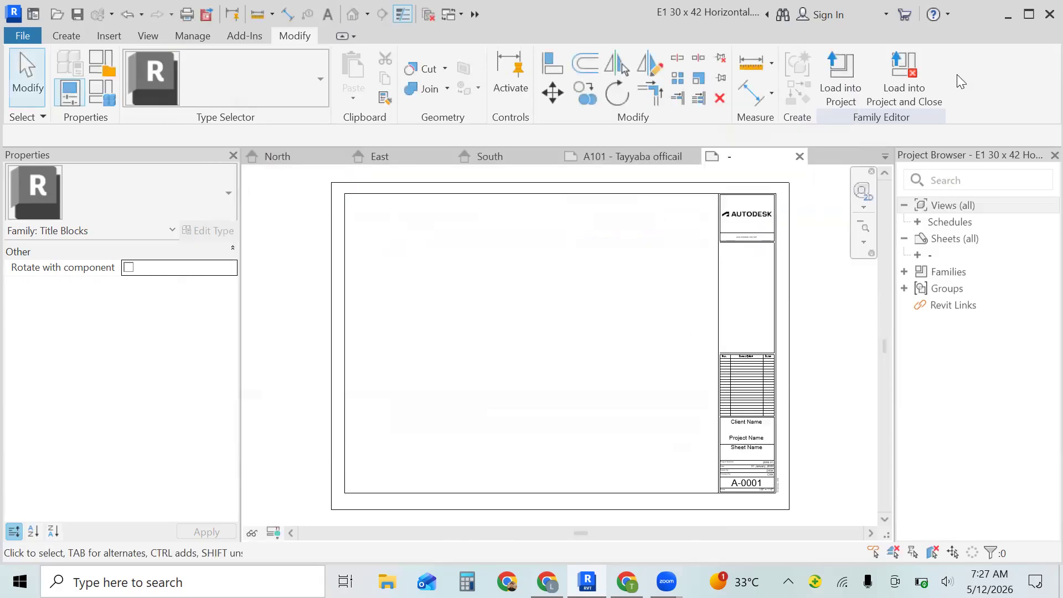
{"action": "left_click", "coordinate": [906, 81]}
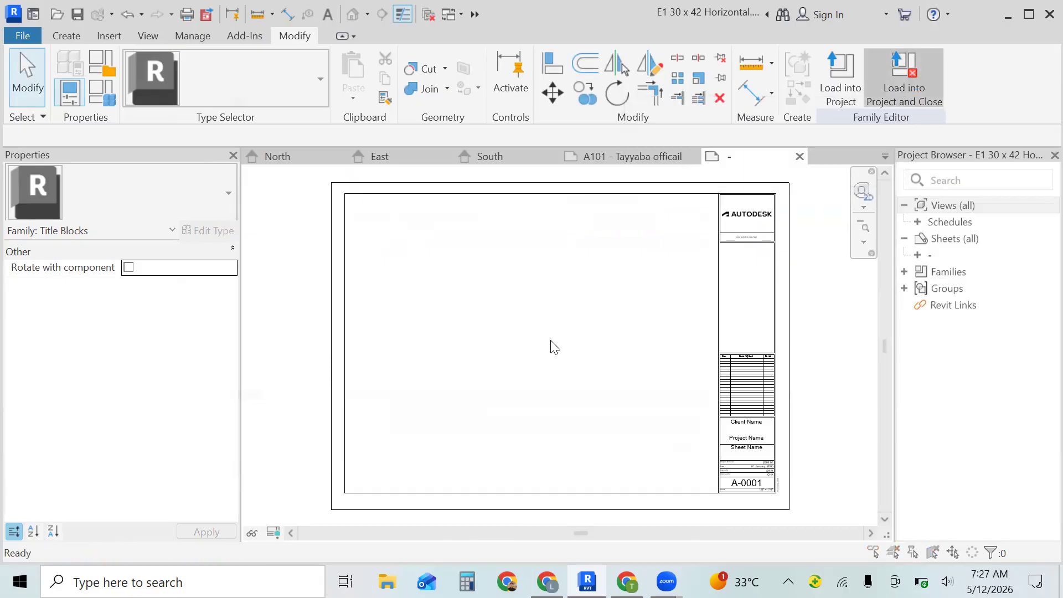
{"action": "left_click", "coordinate": [574, 302]}
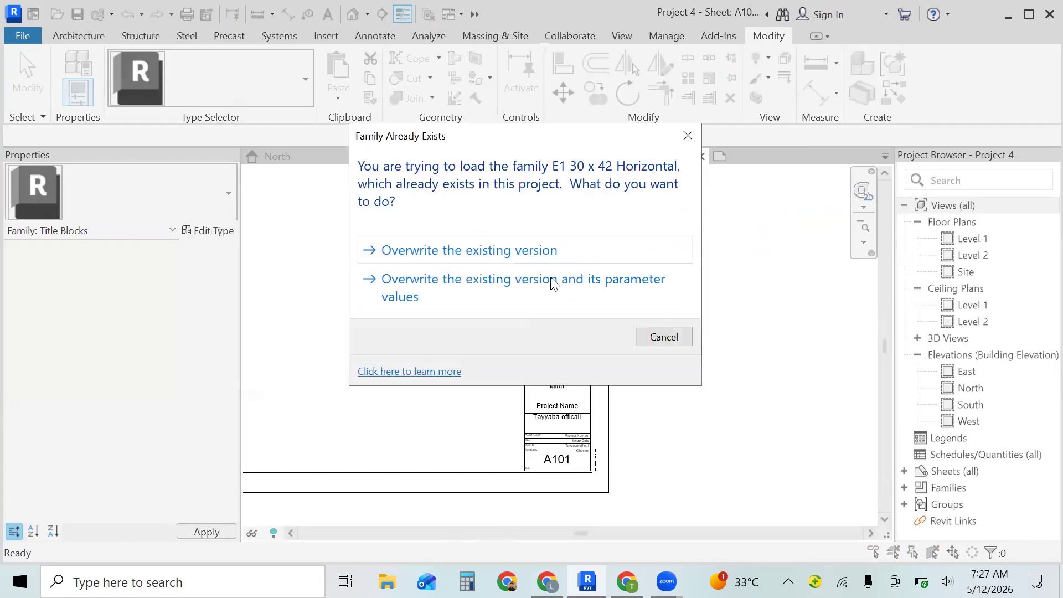
{"action": "left_click", "coordinate": [687, 137]}
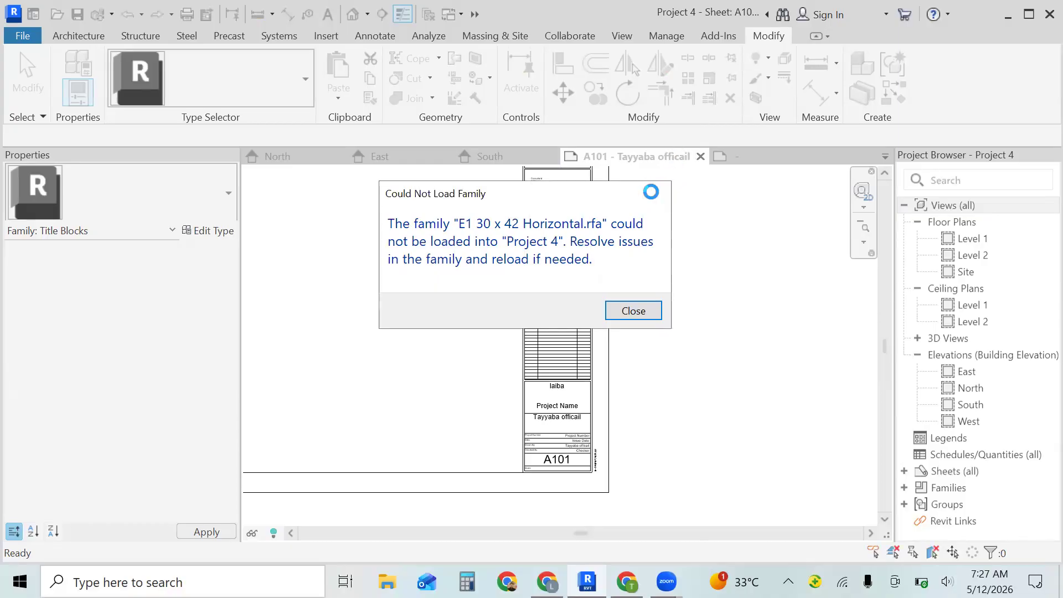
{"action": "left_click", "coordinate": [651, 191]}
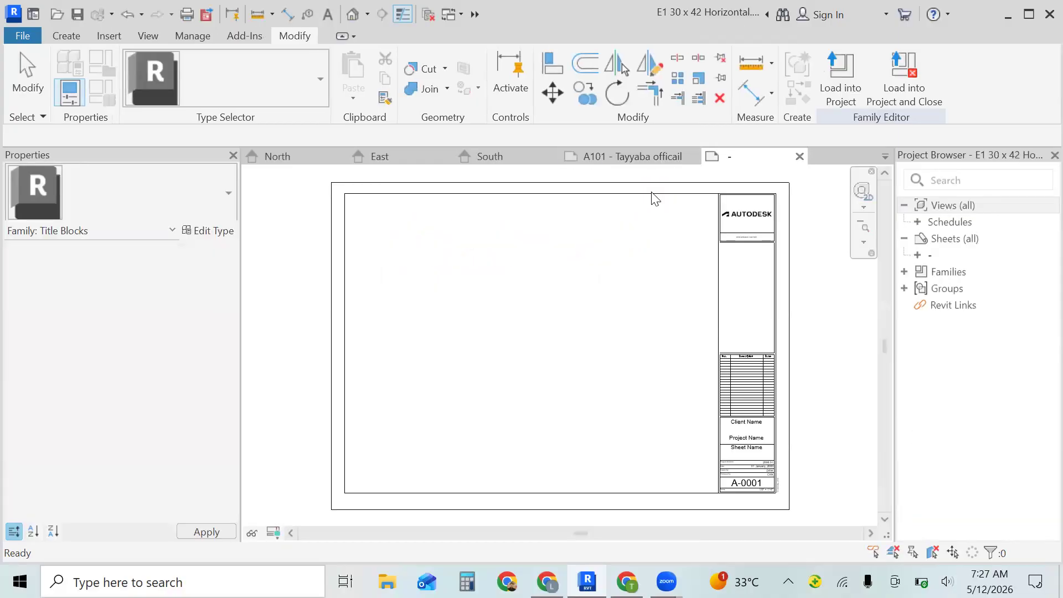
Undo the deletion of the five consultant address text notes in the title block family
{"action": "left_click", "coordinate": [652, 193]}
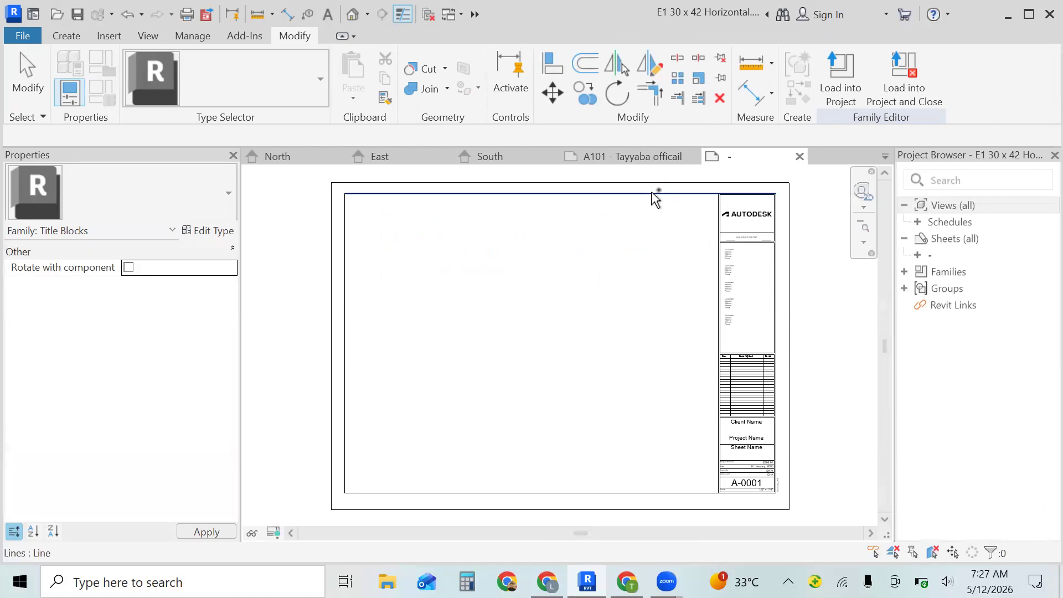
{"action": "key", "text": "ctrl+z"}
{"action": "left_click", "coordinate": [653, 193]}
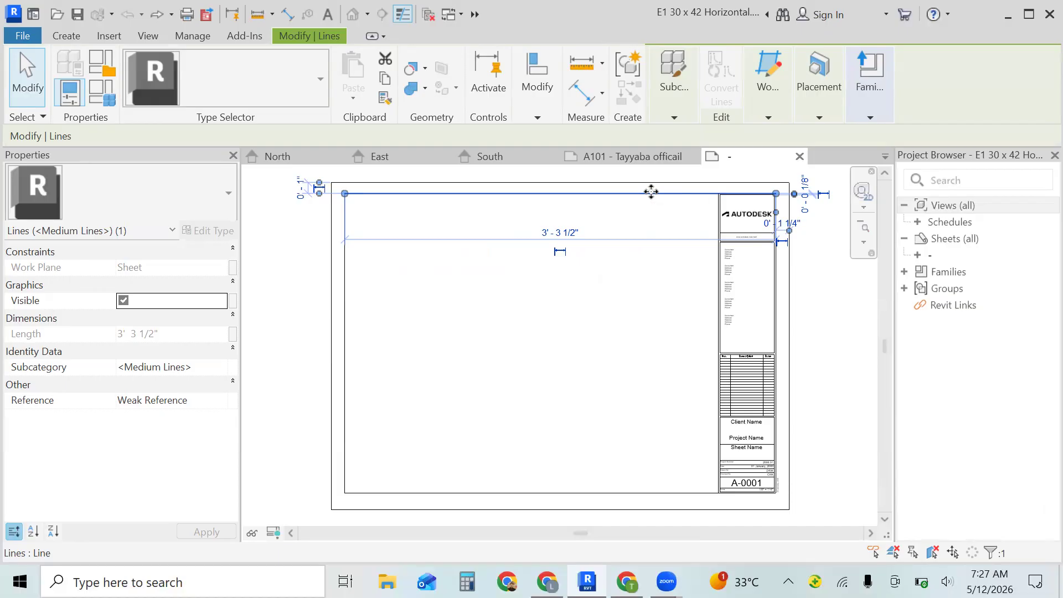
Close the Project Browser and select the upper inner border line of the title block
{"action": "left_click", "coordinate": [903, 203]}
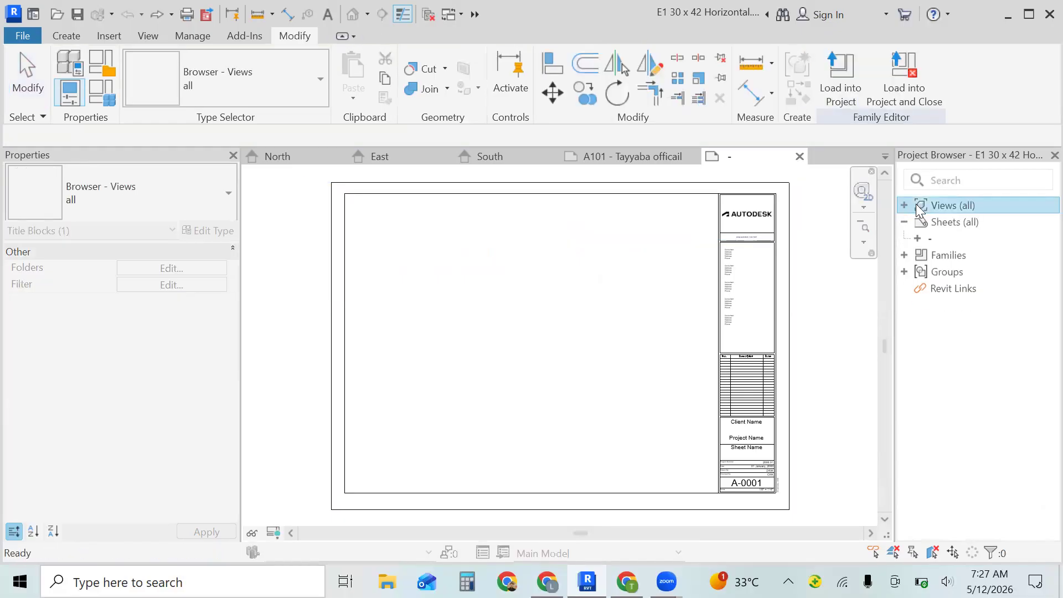
{"action": "left_click", "coordinate": [904, 208]}
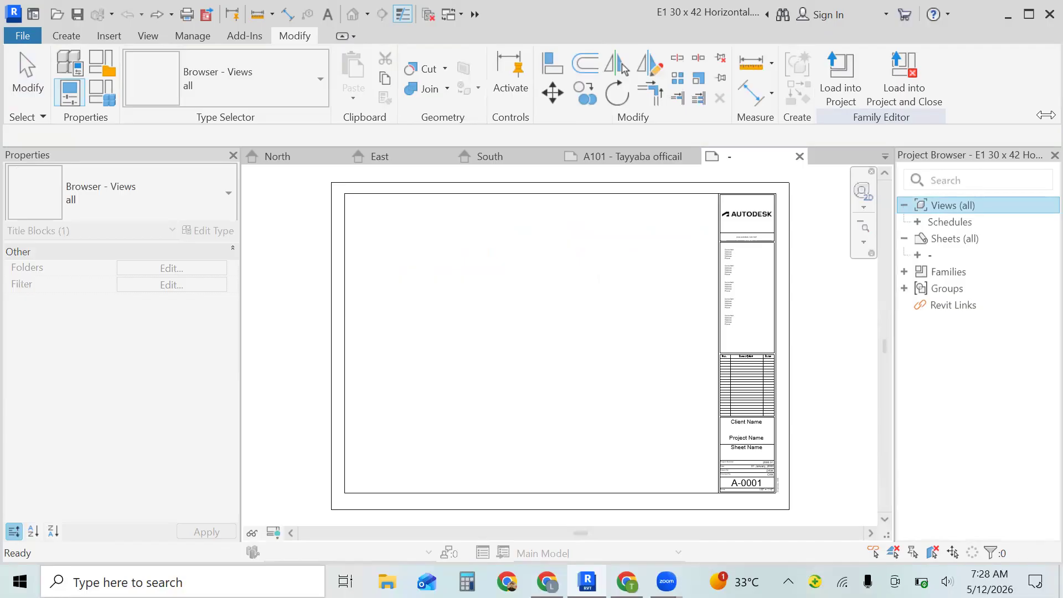
{"action": "left_click", "coordinate": [1055, 155]}
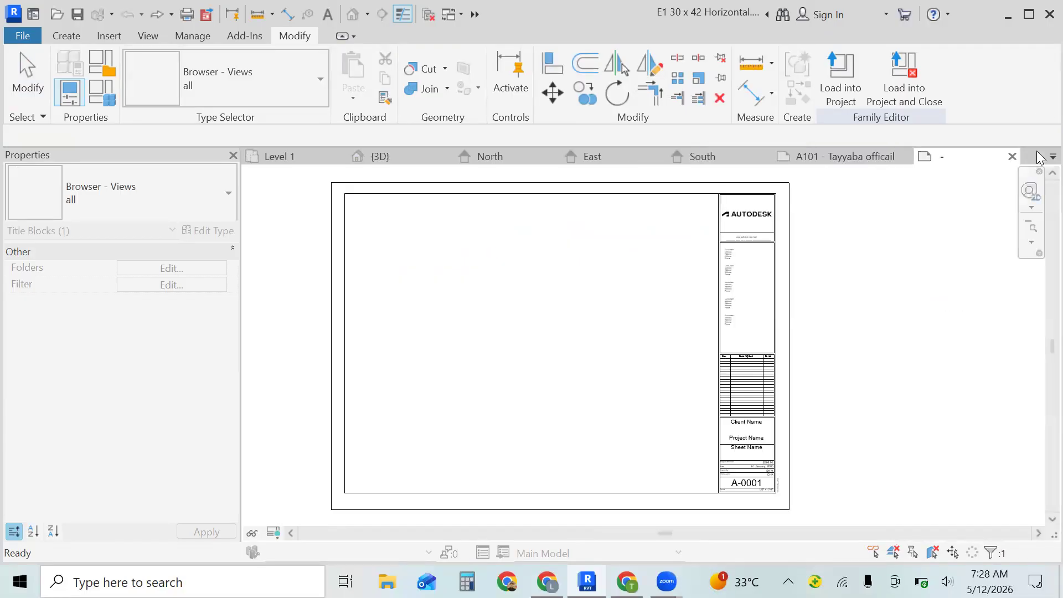
{"action": "left_click", "coordinate": [763, 194]}
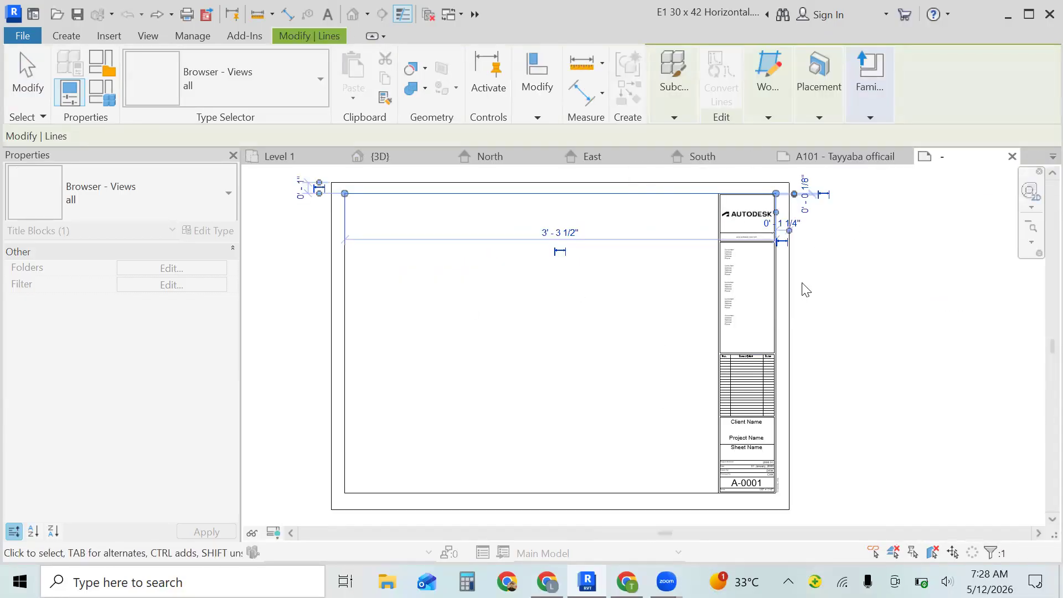
Switch to sheet A101 and turn the Project Browser back on
{"action": "left_click", "coordinate": [808, 158]}
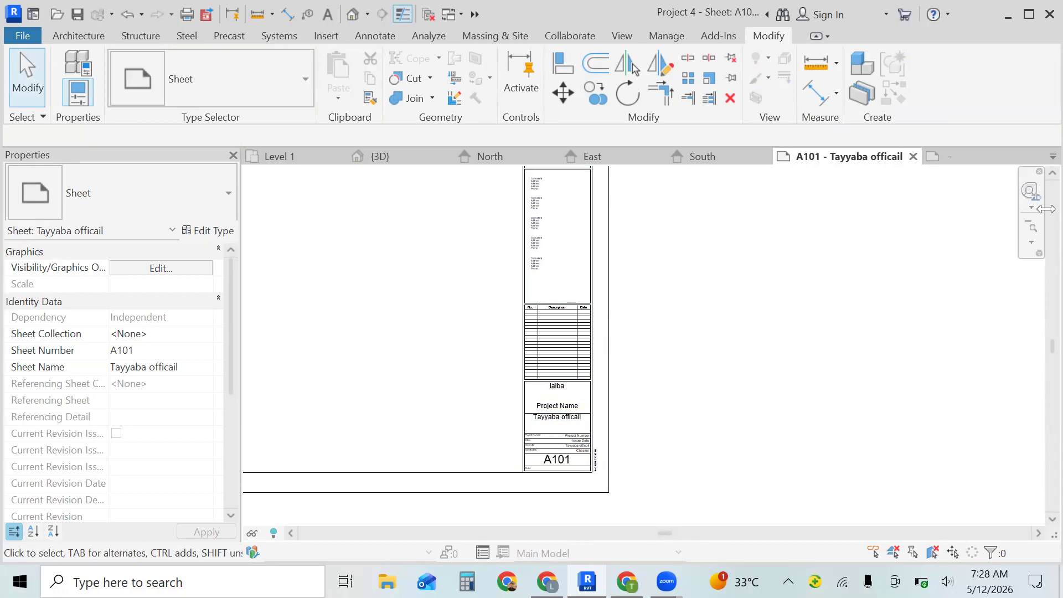
{"action": "left_click", "coordinate": [1032, 244]}
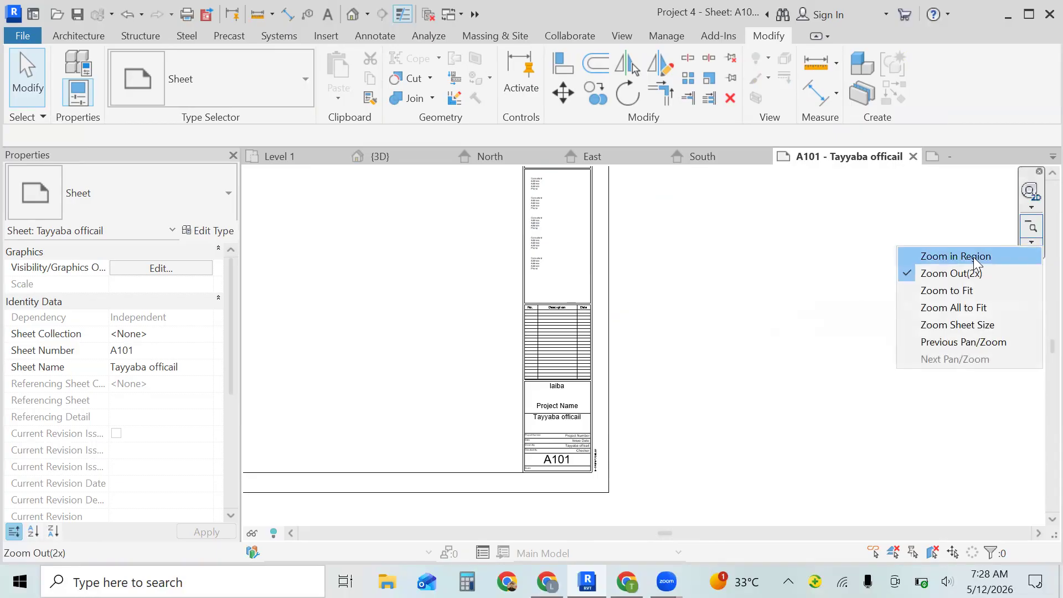
{"action": "left_click", "coordinate": [973, 255]}
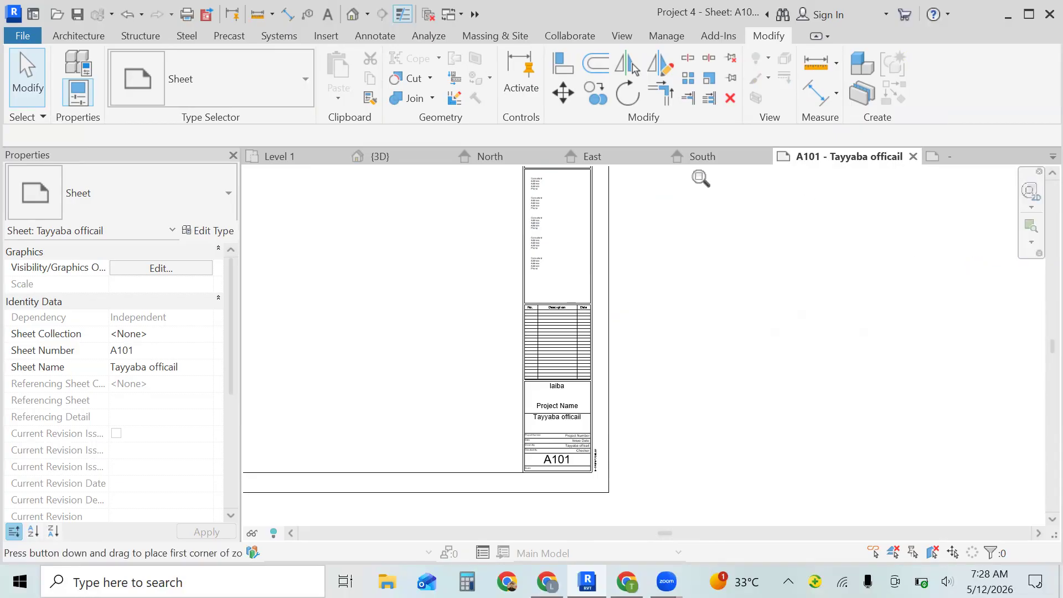
{"action": "key", "text": "Escape"}
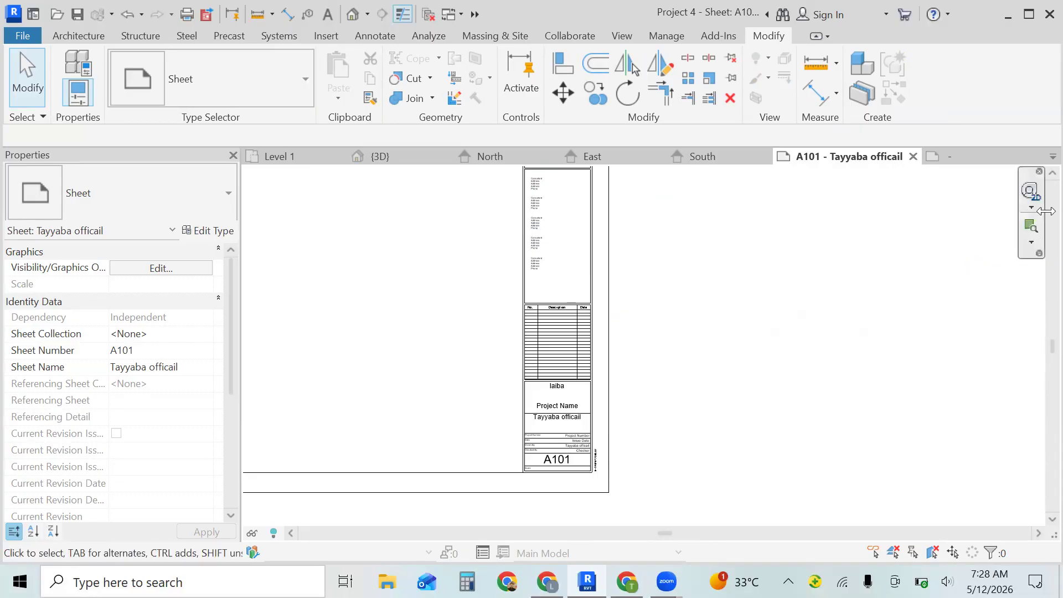
{"action": "left_click", "coordinate": [1032, 242]}
{"action": "left_click", "coordinate": [982, 276]}
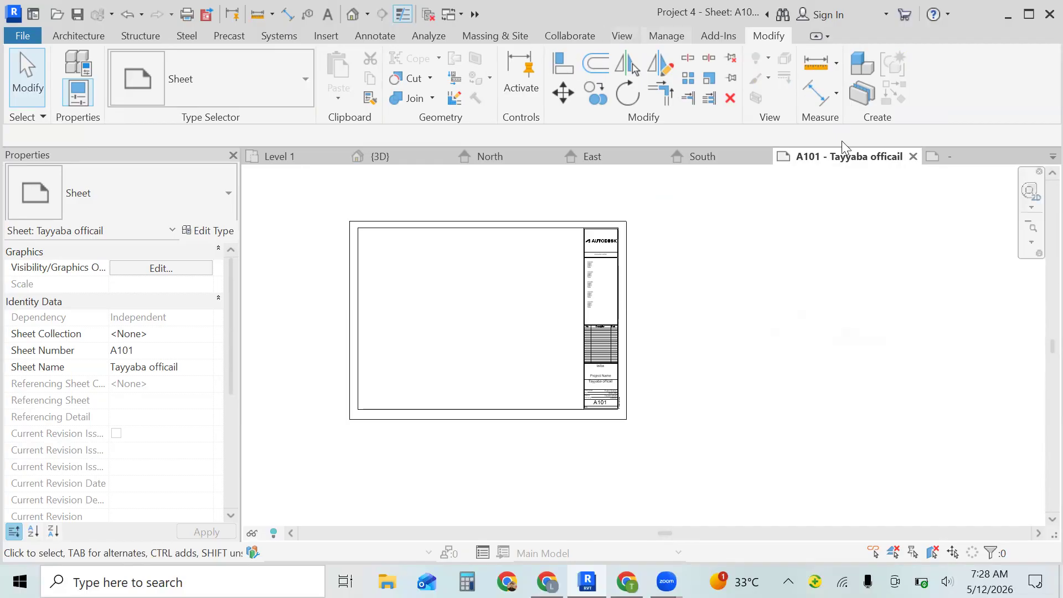
{"action": "left_click", "coordinate": [620, 35]}
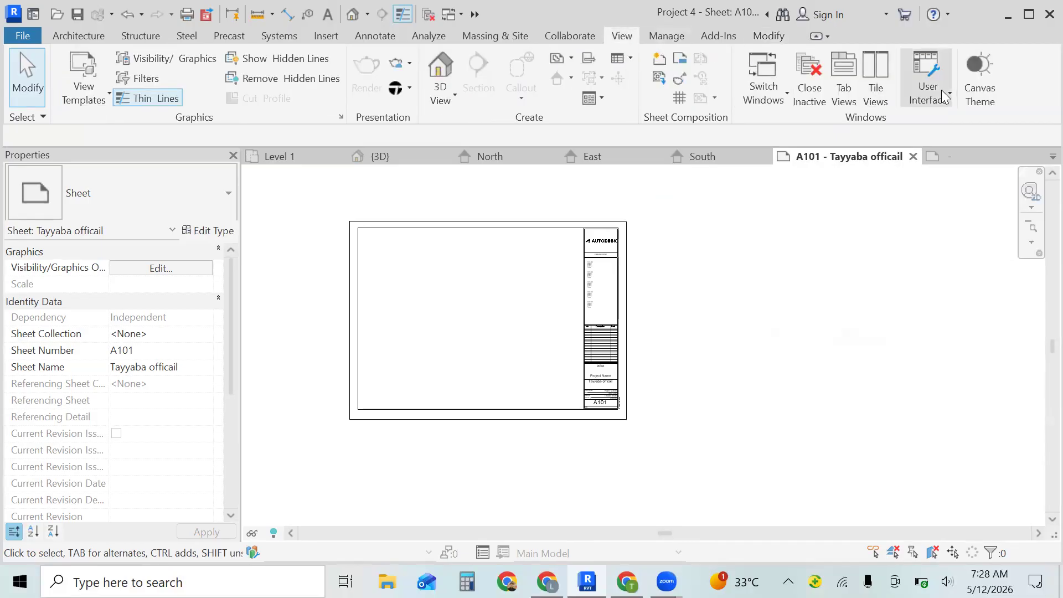
{"action": "left_click", "coordinate": [942, 90]}
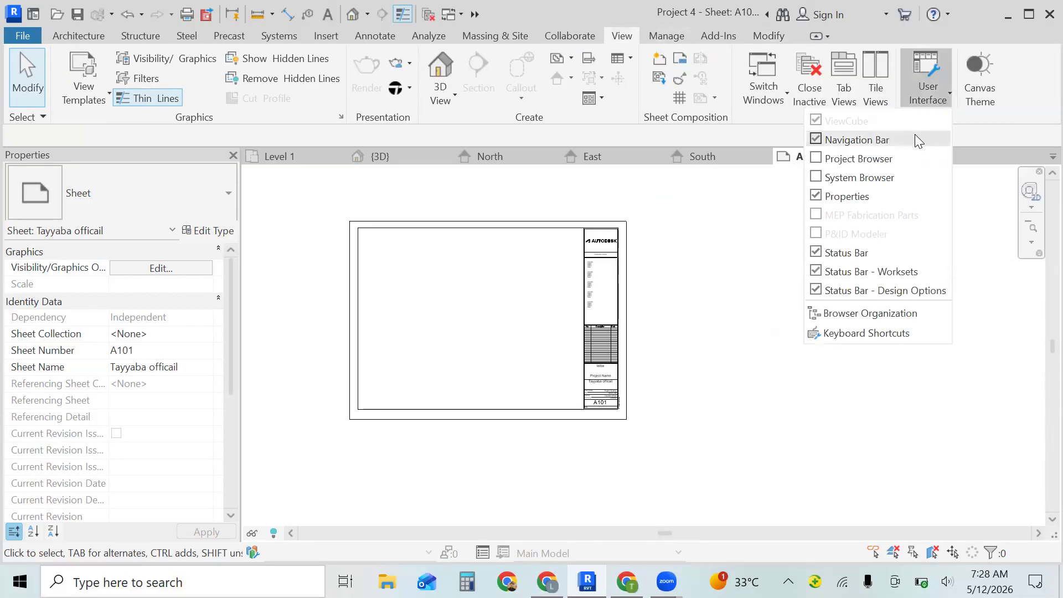
{"action": "left_click", "coordinate": [897, 158]}
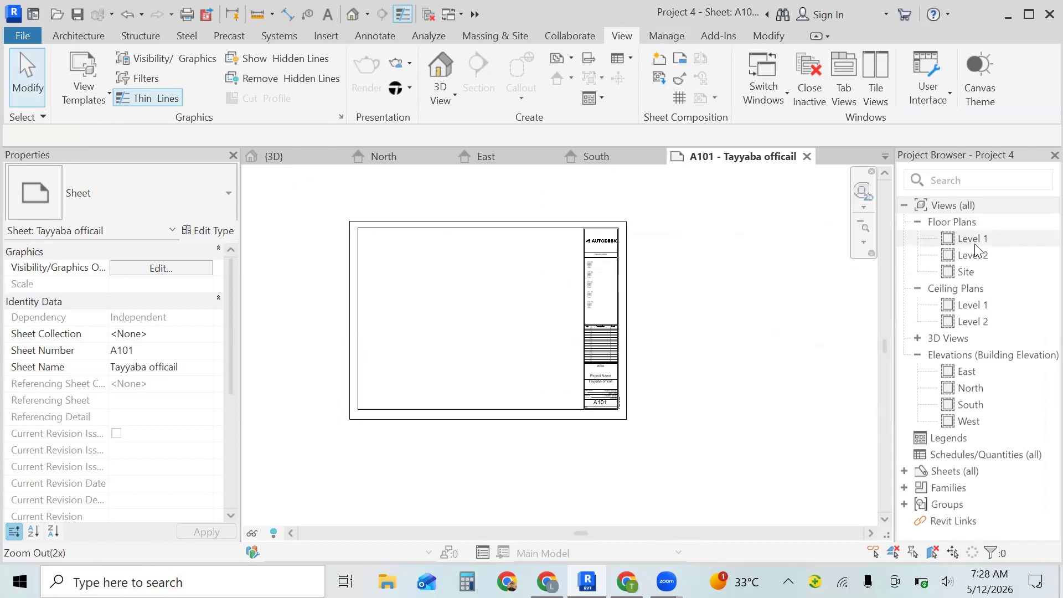
Place the Floor Plan: Level 1 view on sheet A101, inside the drawing area near its upper-left corner
{"action": "left_click", "coordinate": [660, 82]}
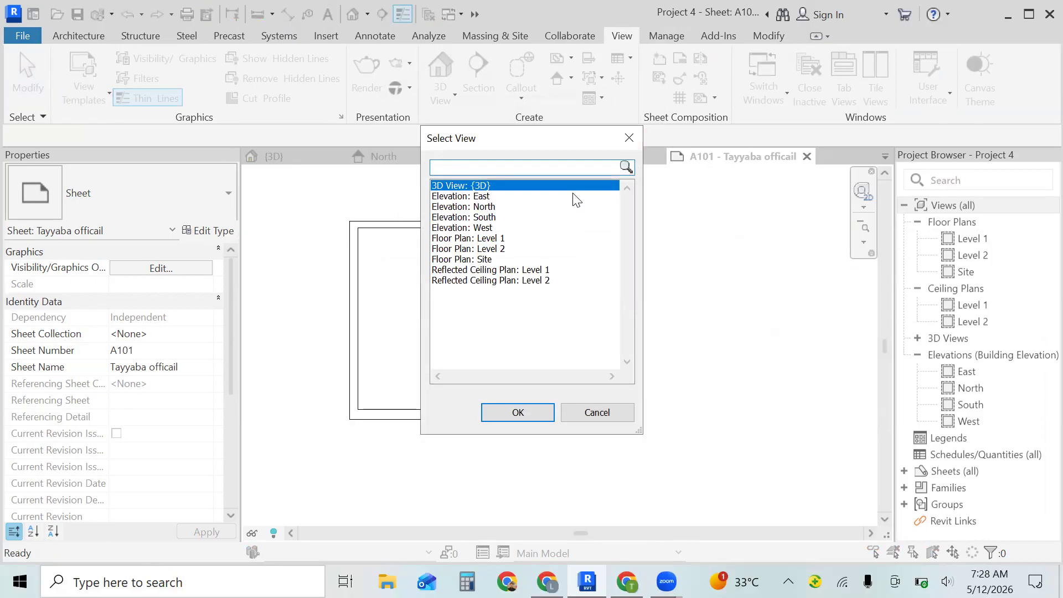
{"action": "left_click", "coordinate": [490, 239]}
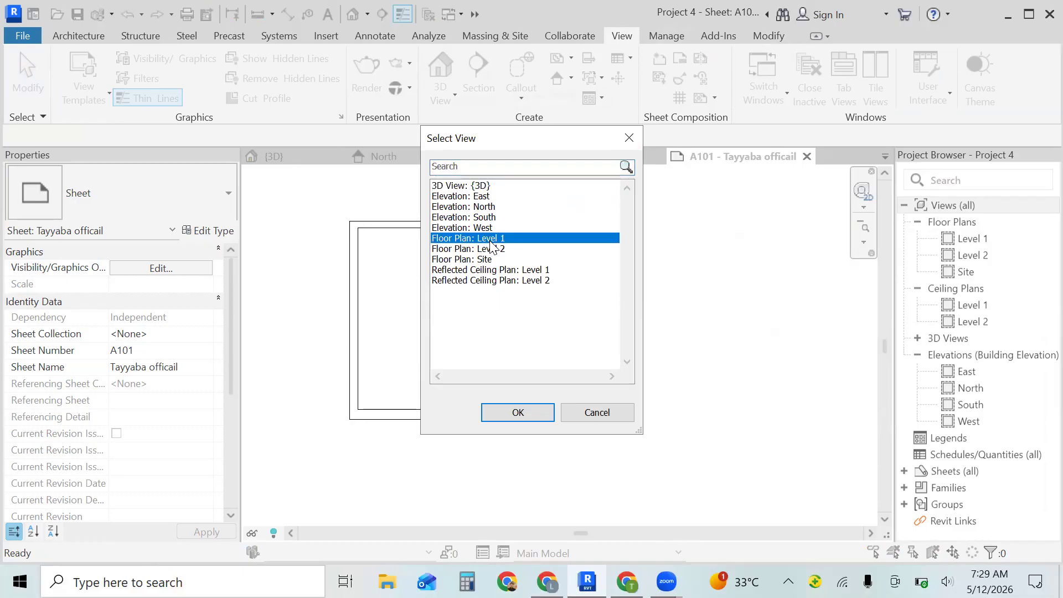
{"action": "left_click", "coordinate": [518, 412]}
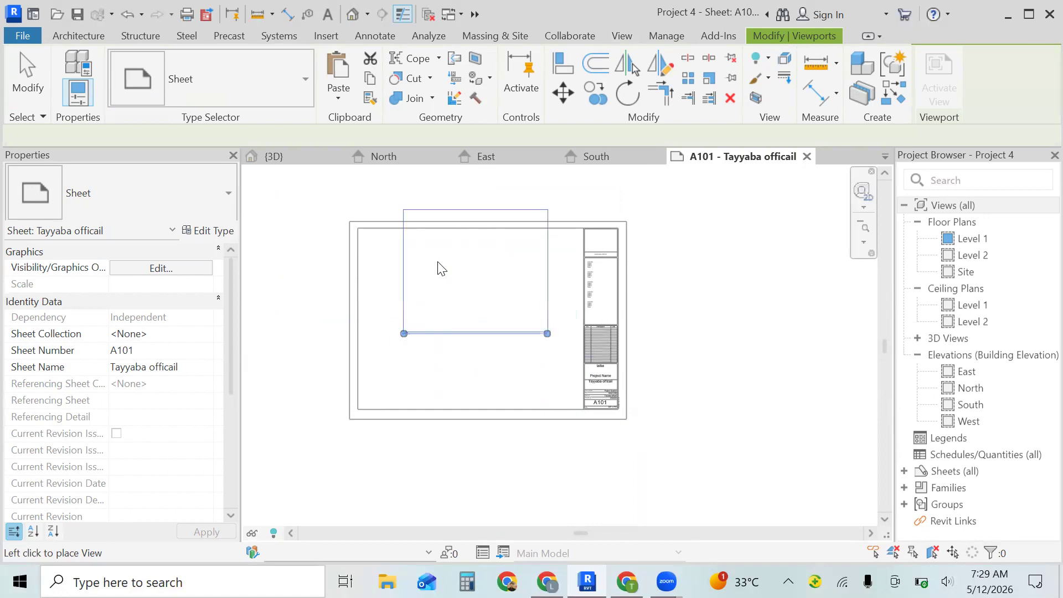
{"action": "left_click", "coordinate": [445, 301]}
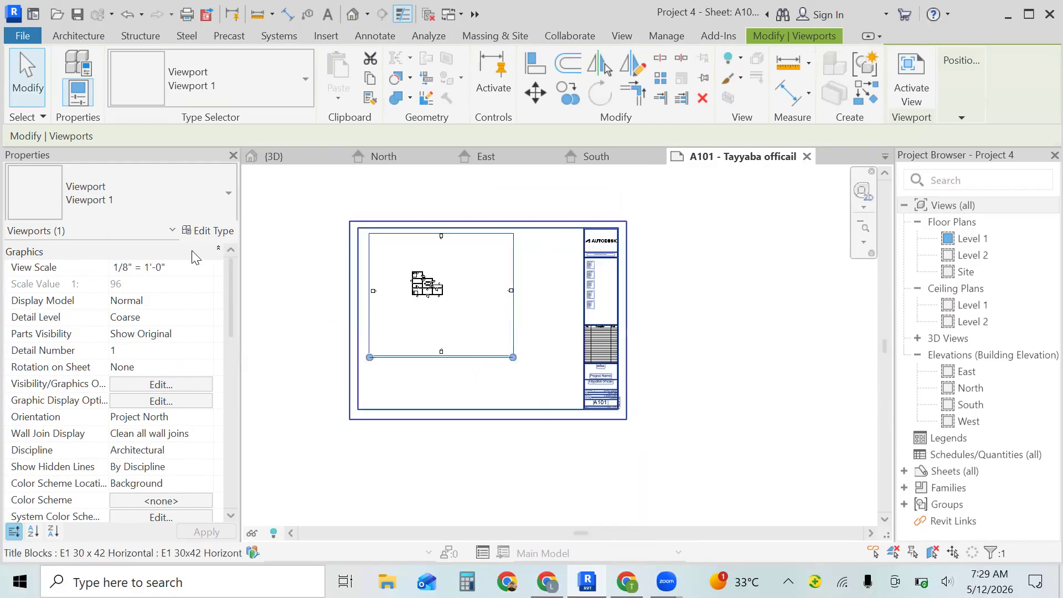
Set the view scale of the Level 1 viewport on sheet A101 to 1/2" = 1'-0" and apply it
{"action": "left_click", "coordinate": [205, 273]}
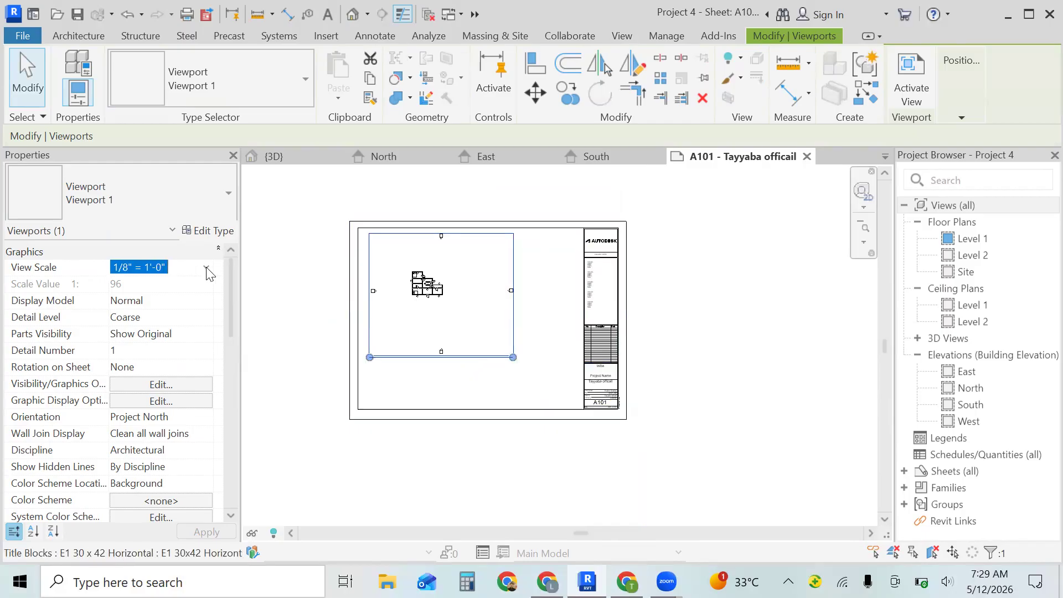
{"action": "left_click", "coordinate": [207, 269]}
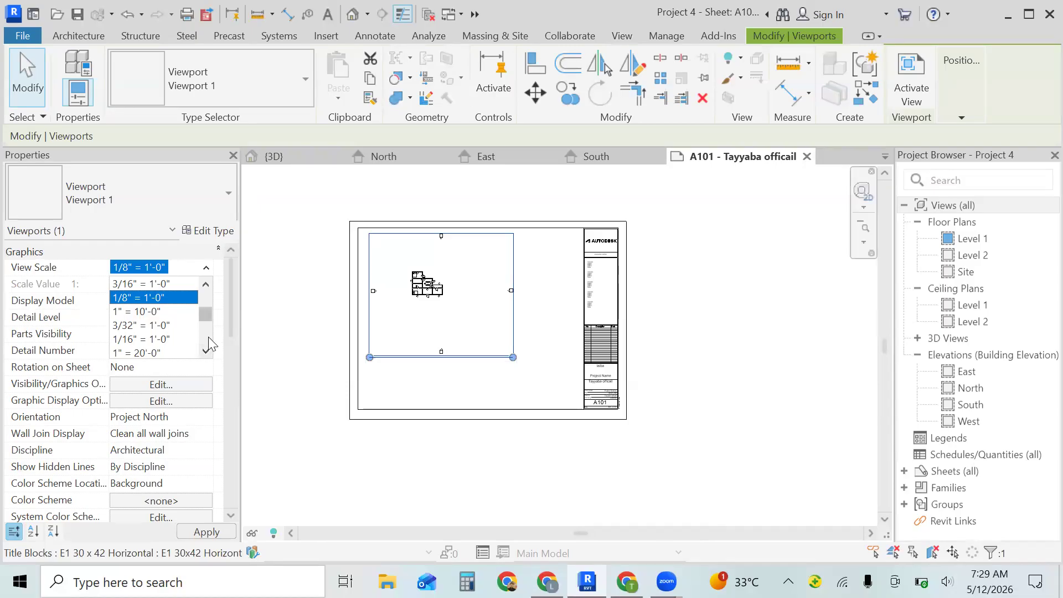
{"action": "scroll", "coordinate": [208, 338], "scroll_direction": "down", "scroll_amount": 3}
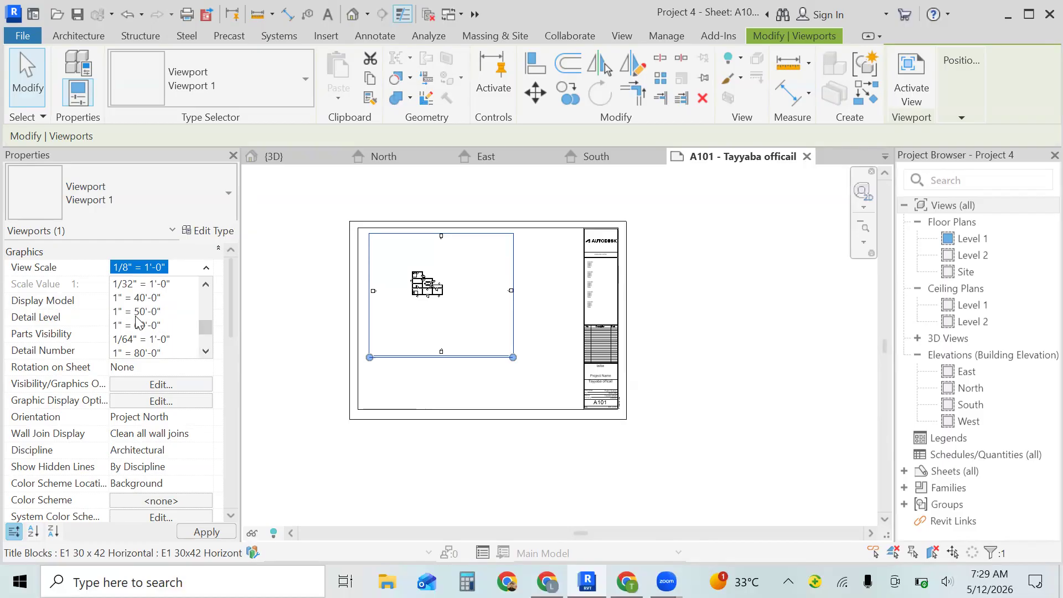
{"action": "left_click", "coordinate": [207, 350]}
{"action": "left_click", "coordinate": [206, 350]}
{"action": "left_click", "coordinate": [207, 350]}
{"action": "left_click", "coordinate": [207, 350]}
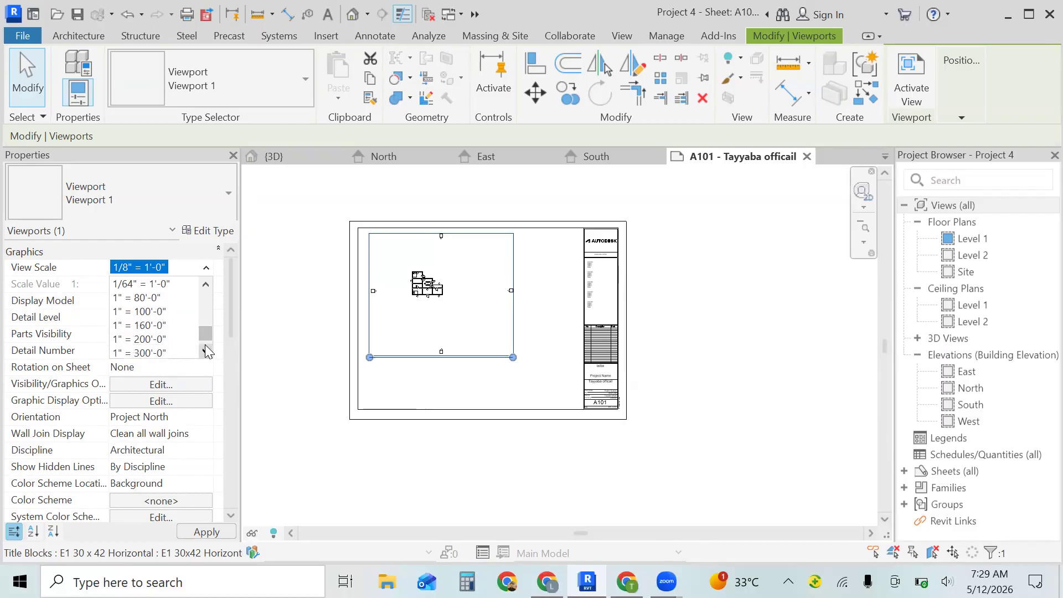
{"action": "left_click", "coordinate": [206, 285]}
{"action": "left_click", "coordinate": [206, 284]}
{"action": "left_click", "coordinate": [207, 284]}
{"action": "left_click", "coordinate": [206, 285]}
{"action": "left_click", "coordinate": [207, 285]}
{"action": "left_click", "coordinate": [207, 285]}
{"action": "left_click", "coordinate": [206, 285]}
{"action": "left_click", "coordinate": [207, 285]}
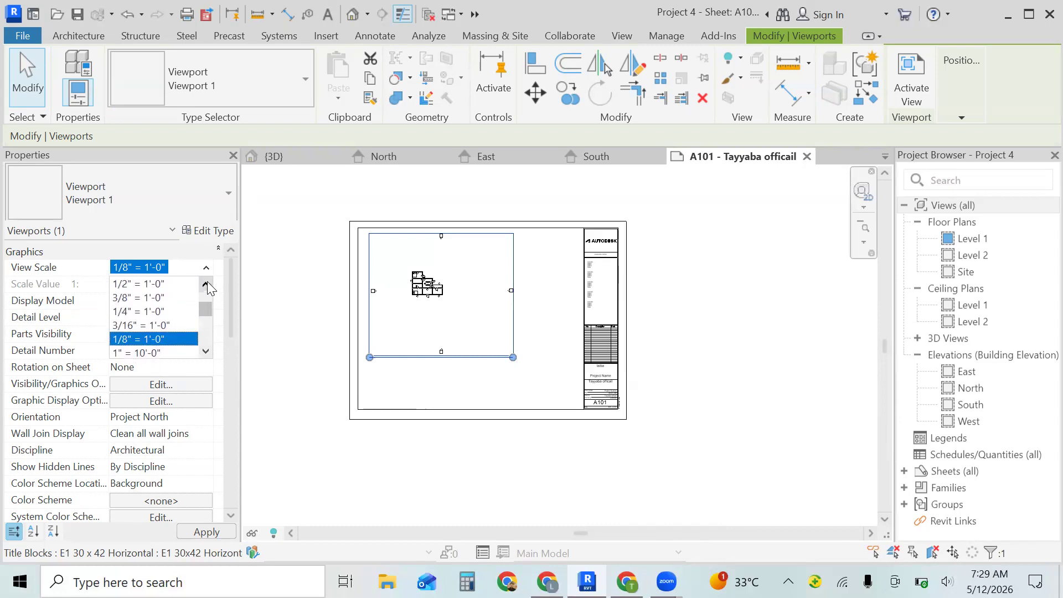
{"action": "left_click", "coordinate": [153, 284]}
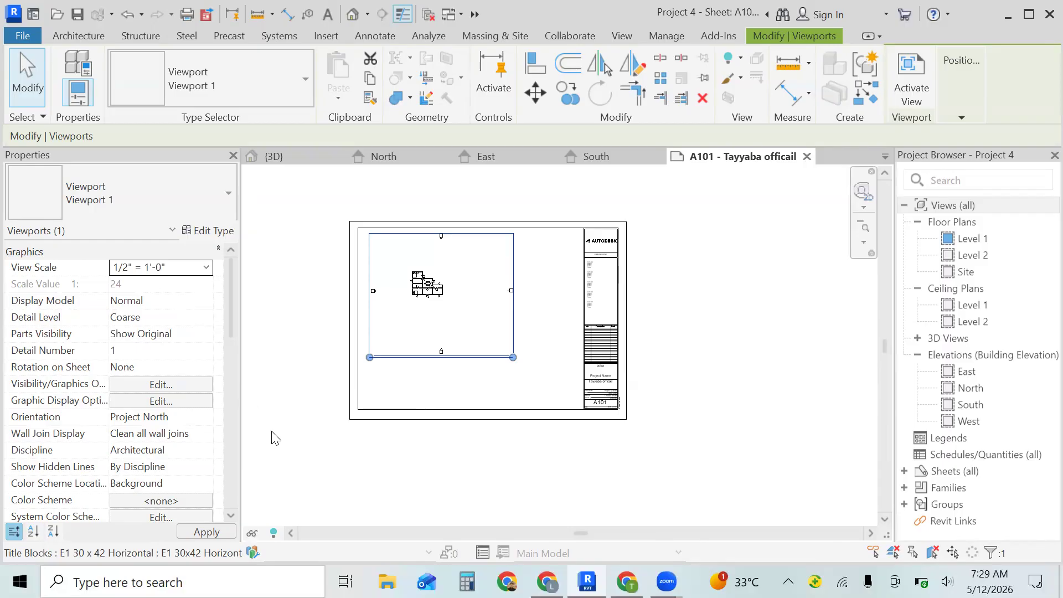
{"action": "left_click", "coordinate": [213, 532]}
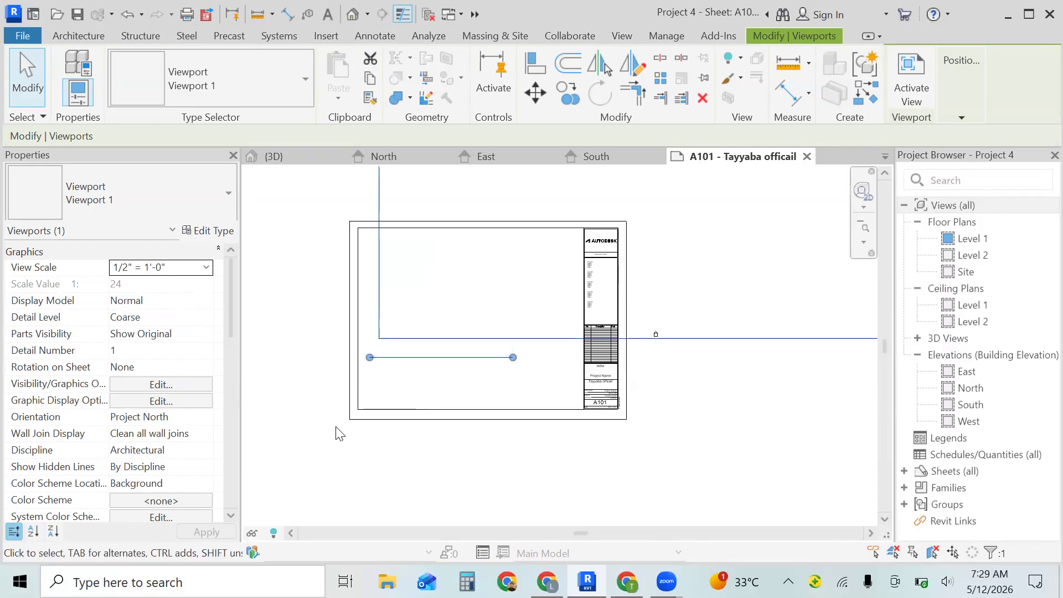
Select the enlarged Level 1 viewport and remove it from sheet A101
{"action": "left_click", "coordinate": [439, 381]}
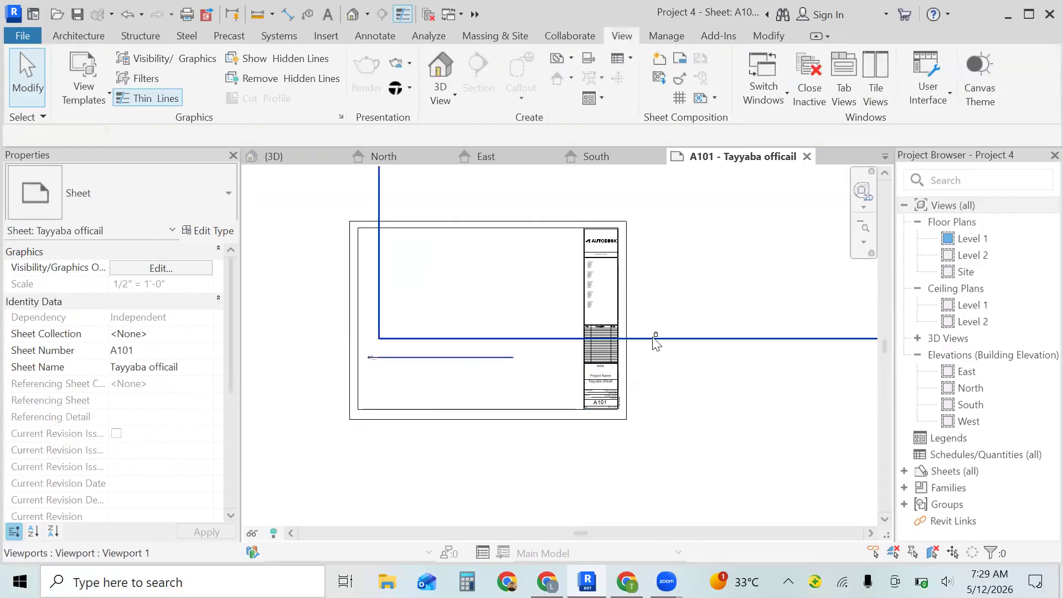
{"action": "left_click", "coordinate": [680, 343]}
{"action": "left_click", "coordinate": [190, 268]}
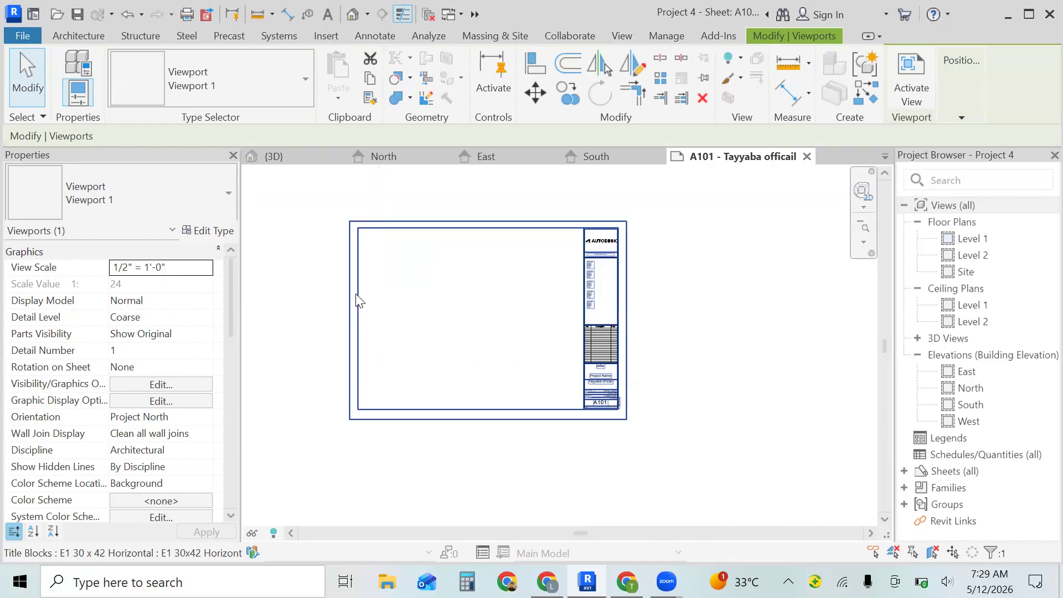
{"action": "key", "text": "Escape"}
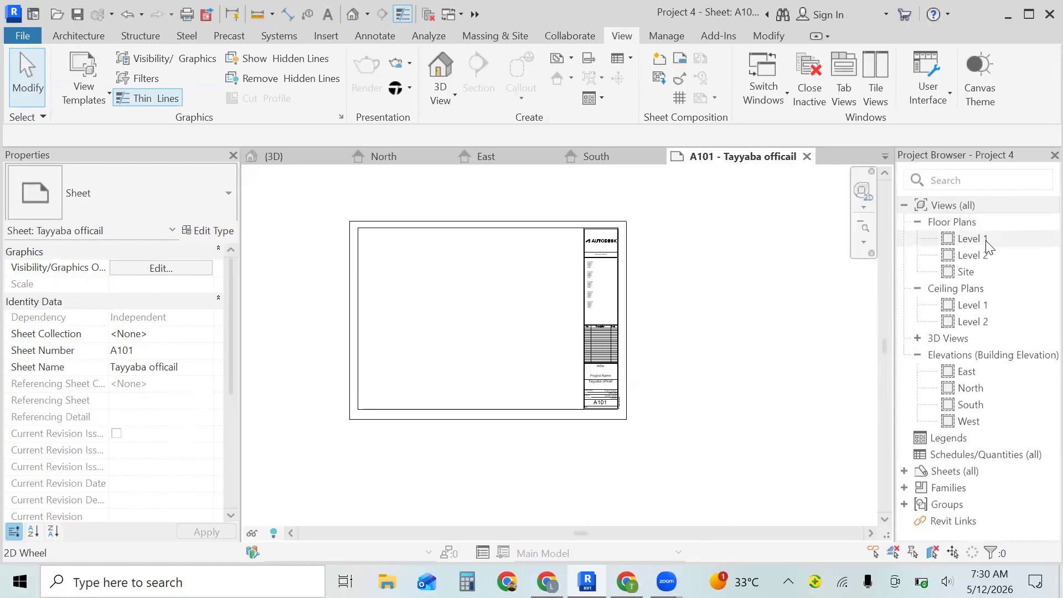
Place the Level 1 floor plan on sheet A101 again, with the plan overlapping the lower edge of the title block
{"action": "mouse_move", "coordinate": [989, 246]}
{"action": "left_mouse_down"}
{"action": "mouse_move", "coordinate": [703, 292]}
{"action": "mouse_move", "coordinate": [1040, 299]}
{"action": "mouse_move", "coordinate": [1025, 265]}
{"action": "mouse_move", "coordinate": [1000, 246]}
{"action": "mouse_move", "coordinate": [797, 346]}
{"action": "mouse_move", "coordinate": [432, 329]}
{"action": "left_mouse_up"}
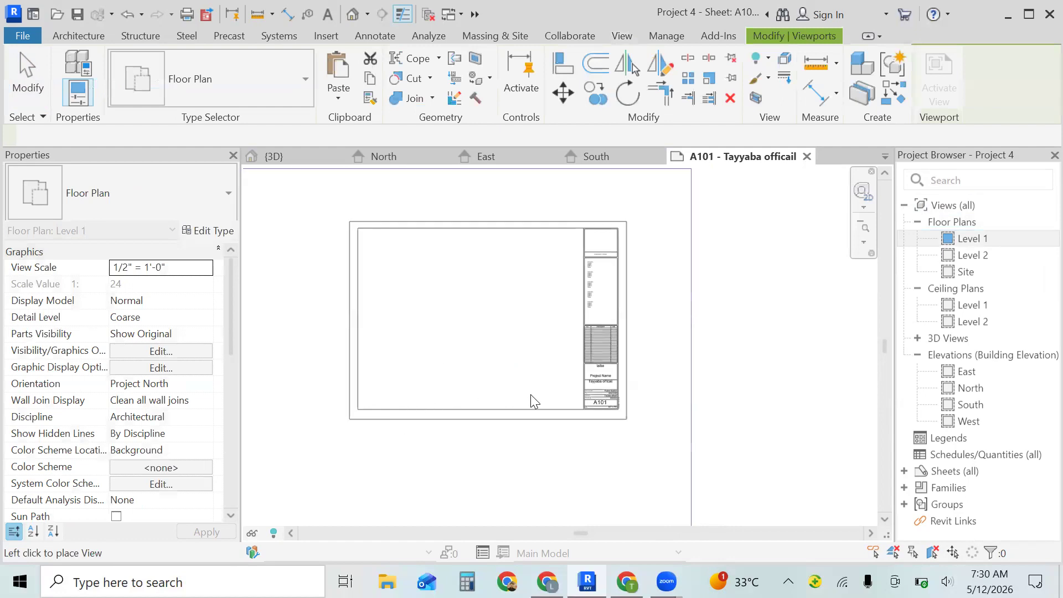
{"action": "left_click", "coordinate": [563, 482]}
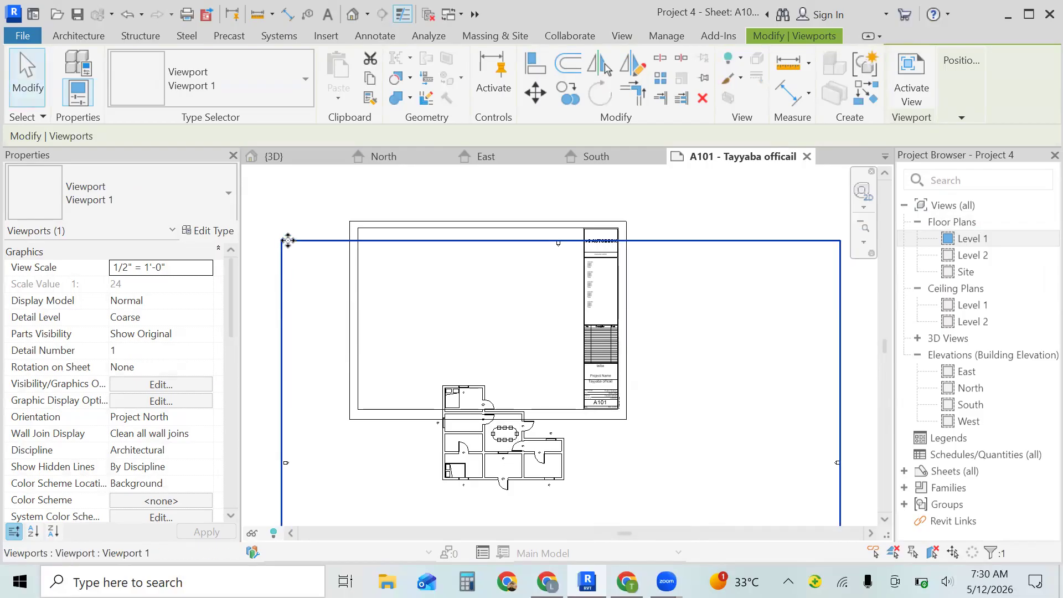
{"action": "key", "text": "Escape"}
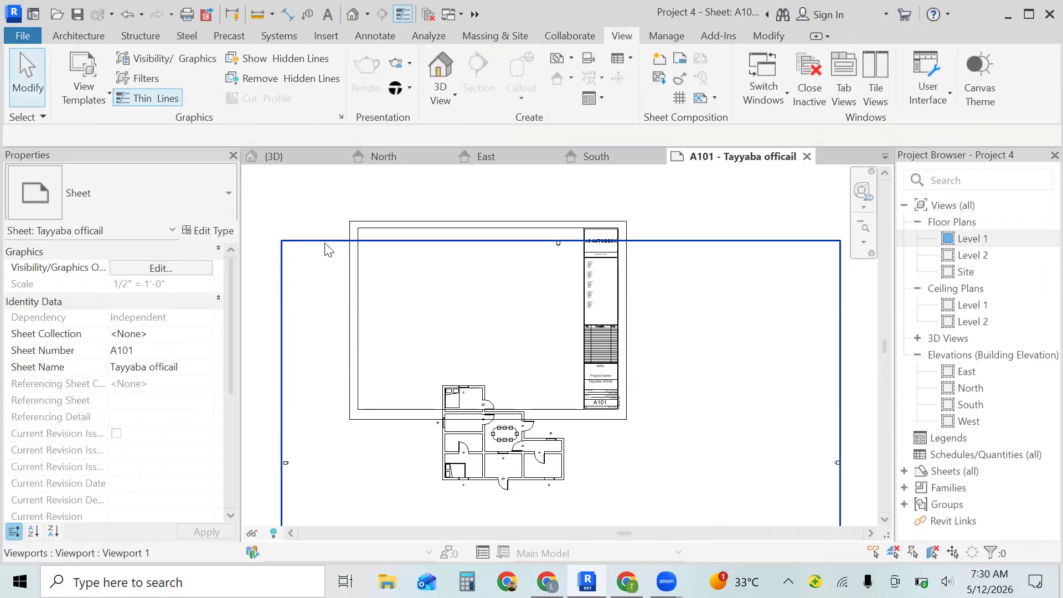
Set the view scale of the newly placed Level 1 viewport to 6" = 1'-0" and apply it
{"action": "left_click", "coordinate": [328, 250]}
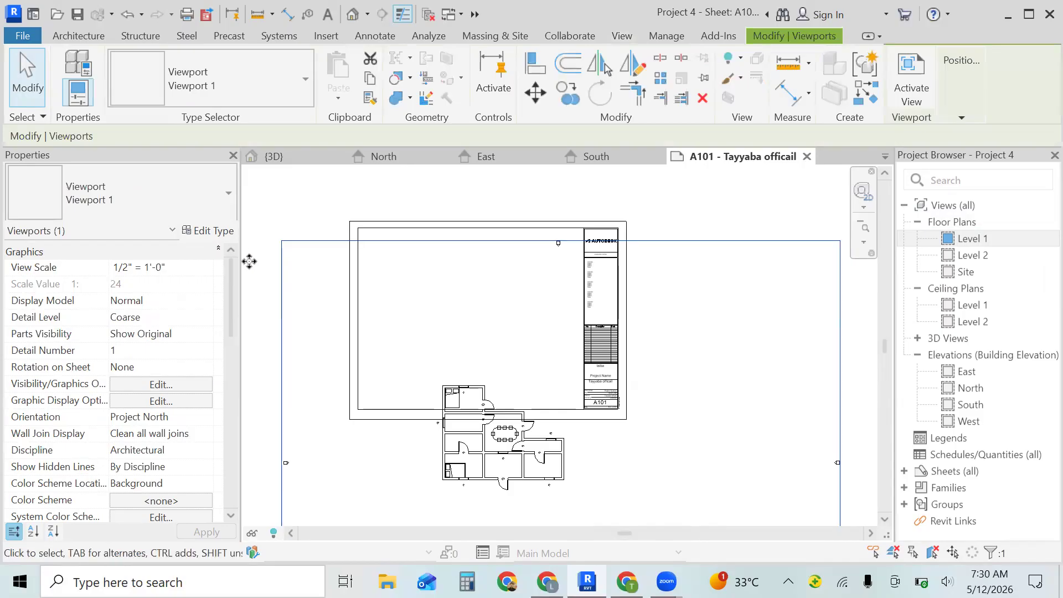
{"action": "left_click", "coordinate": [205, 268]}
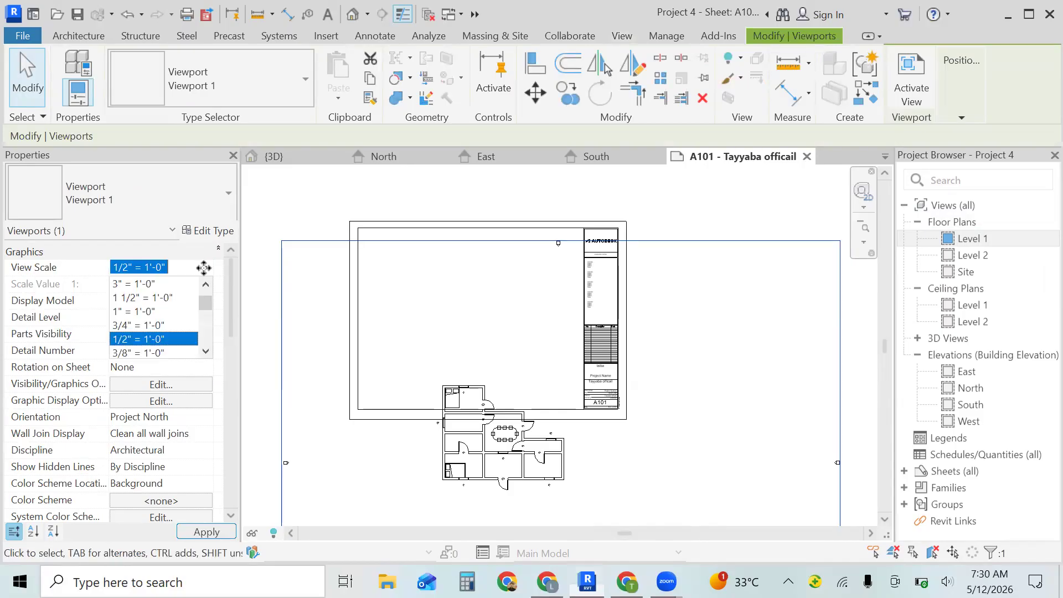
{"action": "left_click", "coordinate": [203, 284]}
{"action": "left_click", "coordinate": [203, 285]}
{"action": "left_click", "coordinate": [202, 285]}
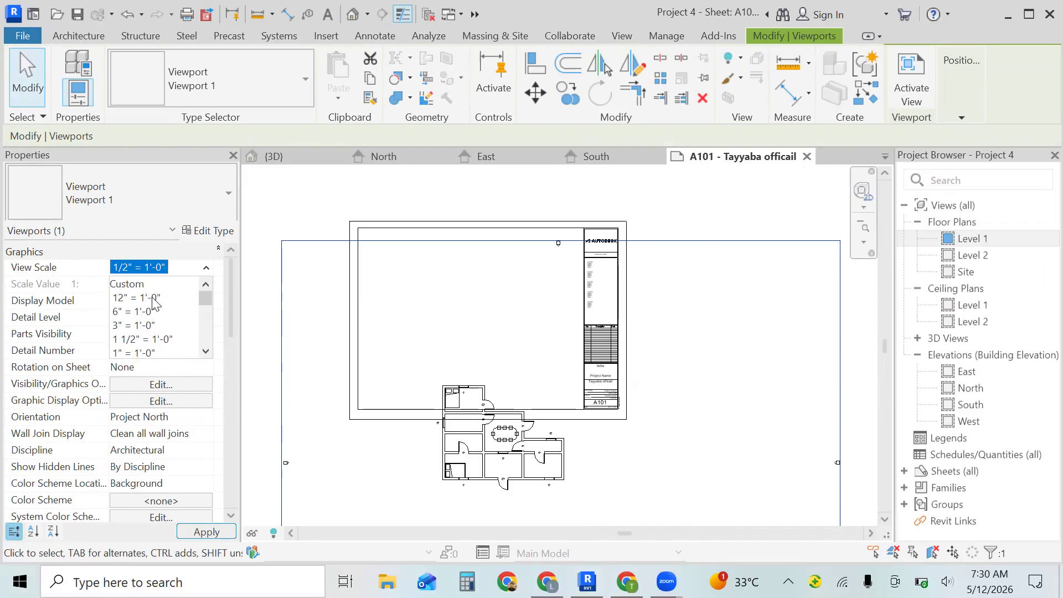
{"action": "left_click", "coordinate": [139, 312]}
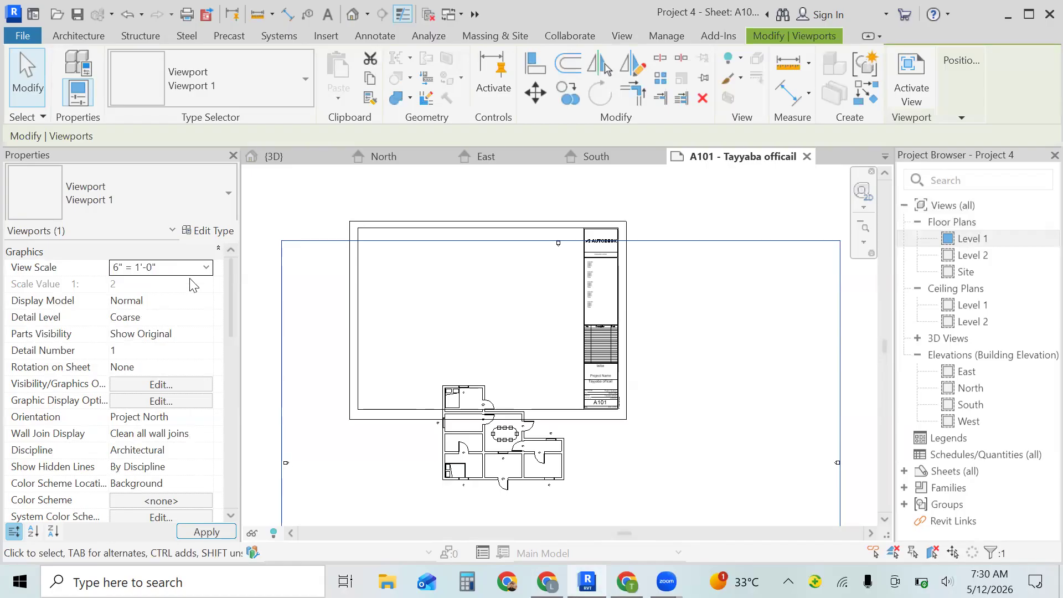
{"action": "left_click", "coordinate": [227, 532]}
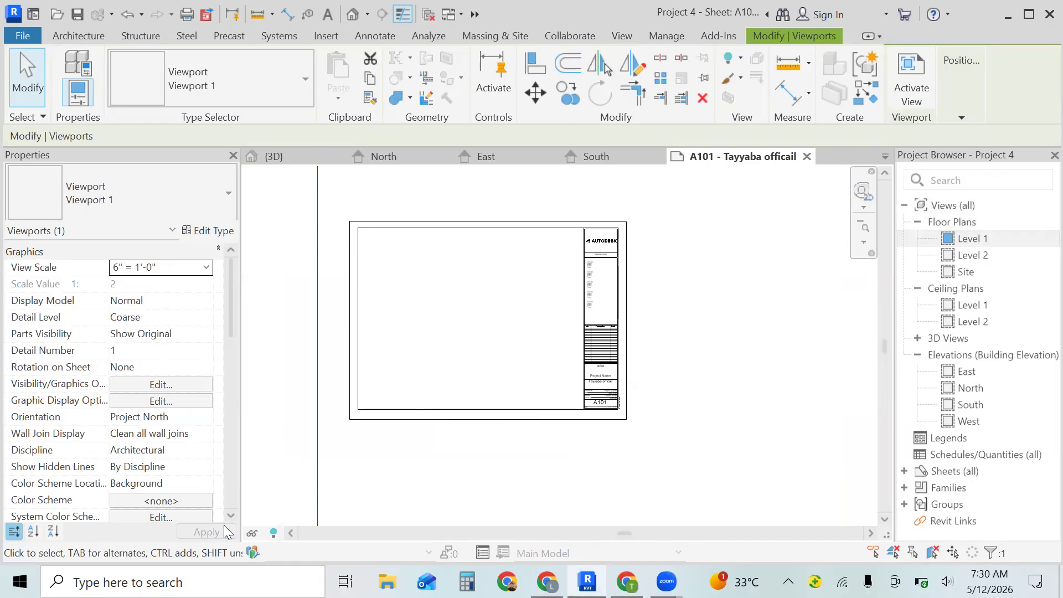
Undo the 6" = 1'-0" scale change and remove the Level 1 viewport from the sheet
{"action": "left_click", "coordinate": [263, 440]}
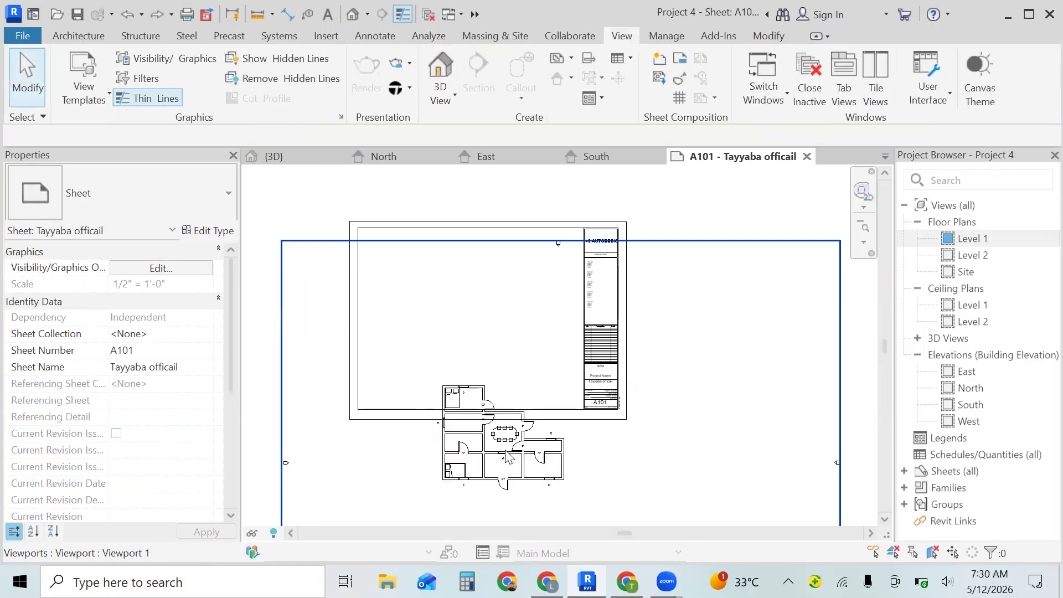
{"action": "left_click", "coordinate": [509, 462]}
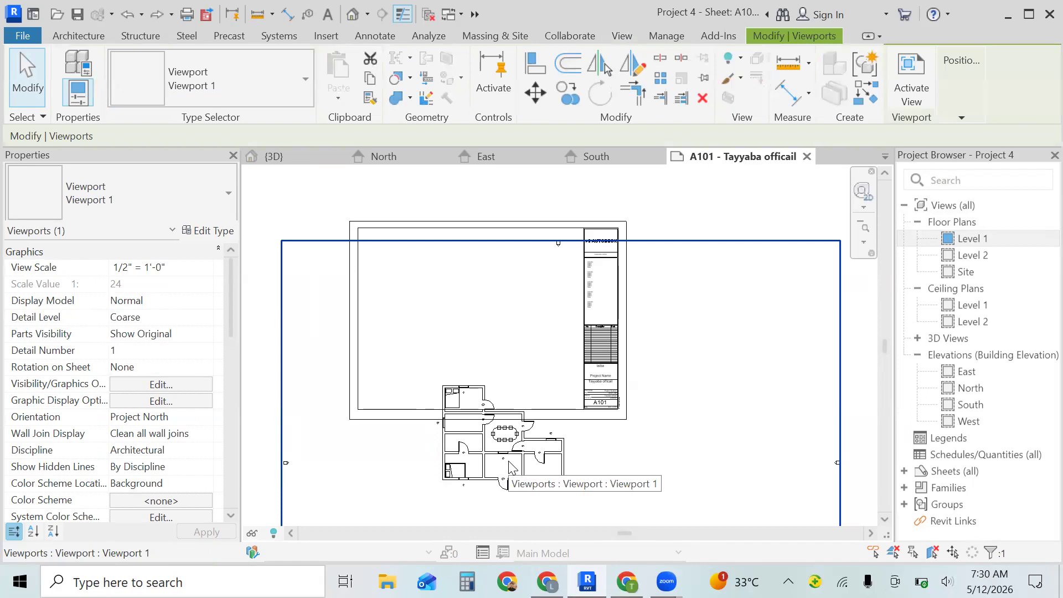
{"action": "key", "text": "Escape"}
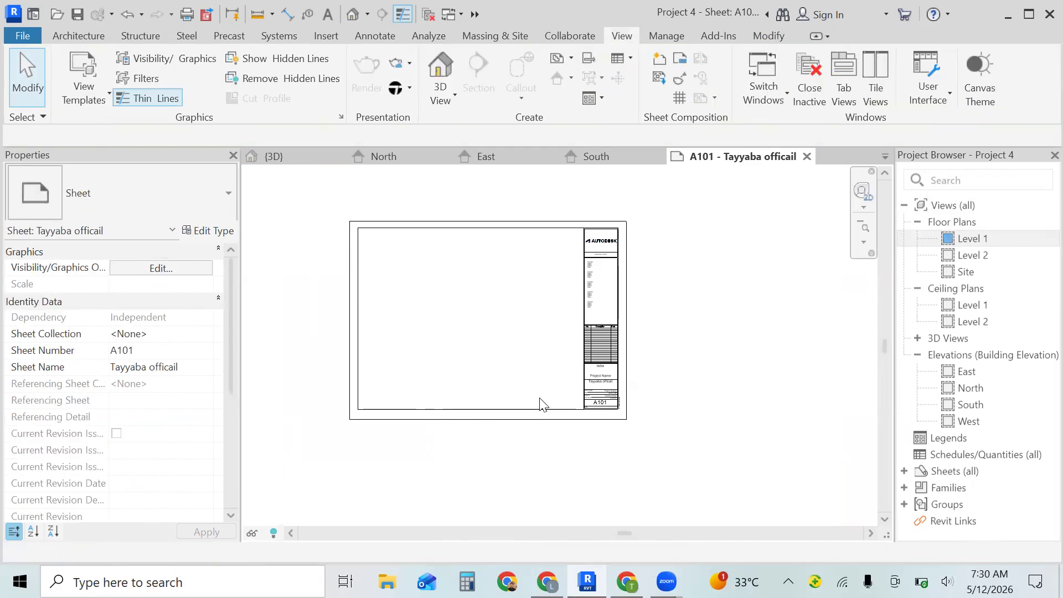
Place the Floor Plan: Level 1 view from the list of available views in the upper-left part of the sheet's drawing area
{"action": "scroll", "coordinate": [542, 399], "scroll_direction": "up", "scroll_amount": 4}
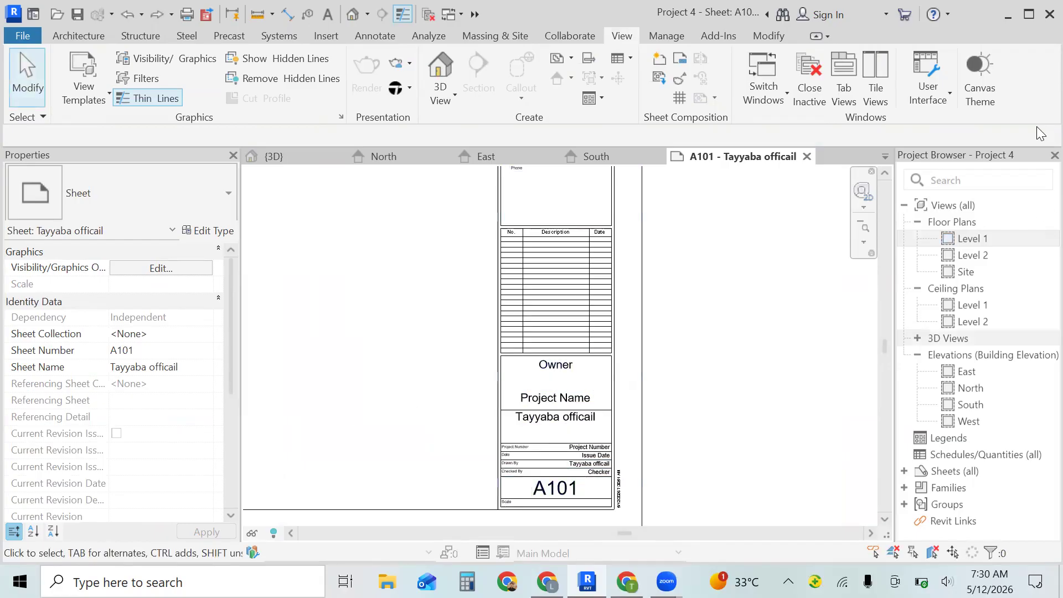
{"action": "left_click", "coordinate": [866, 242]}
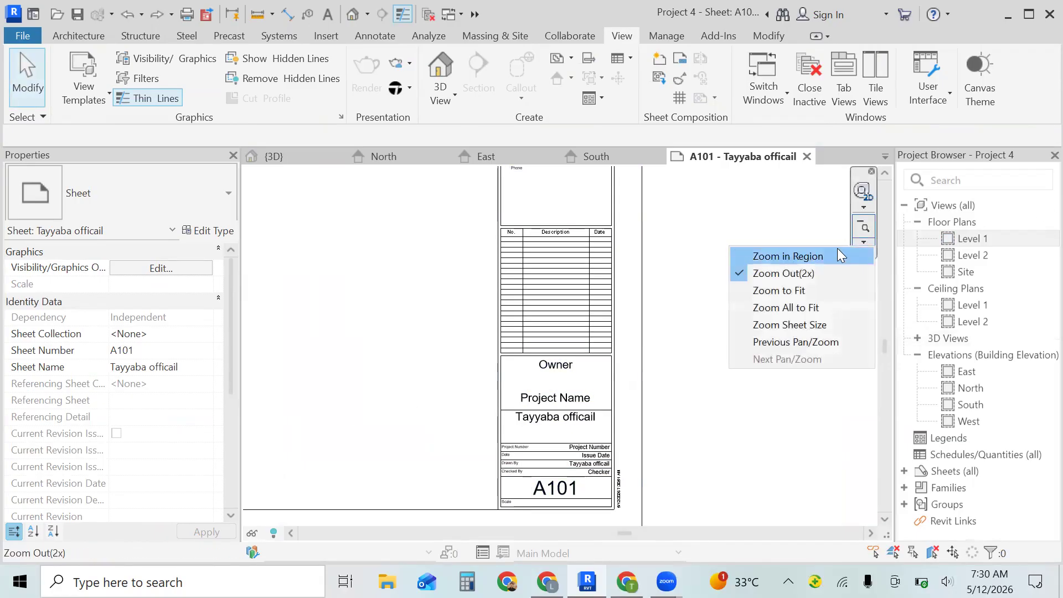
{"action": "left_click", "coordinate": [833, 250]}
{"action": "key", "text": "Escape"}
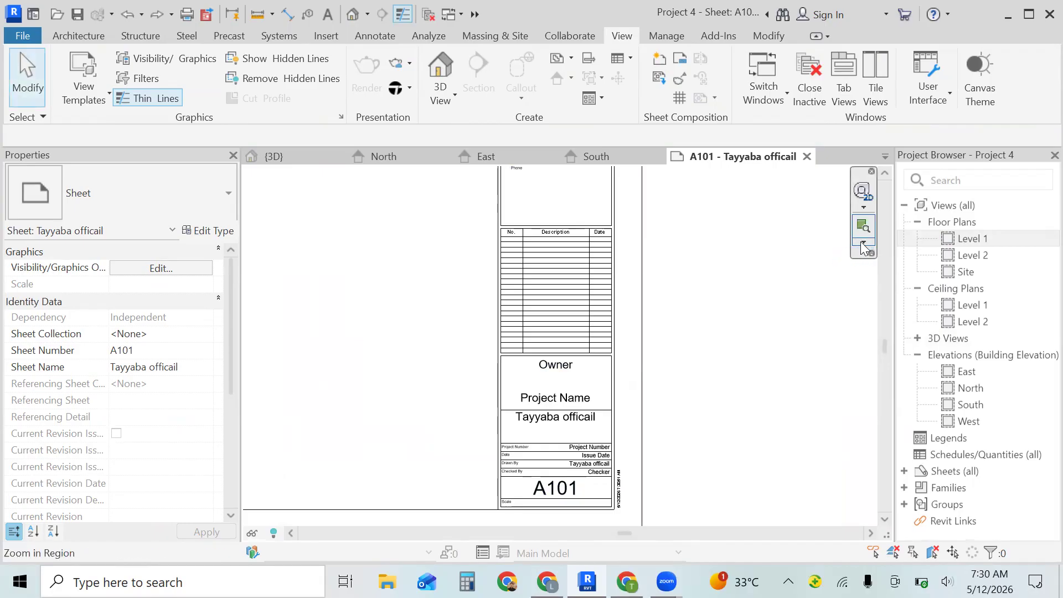
{"action": "left_click", "coordinate": [863, 242]}
{"action": "left_click", "coordinate": [821, 273]}
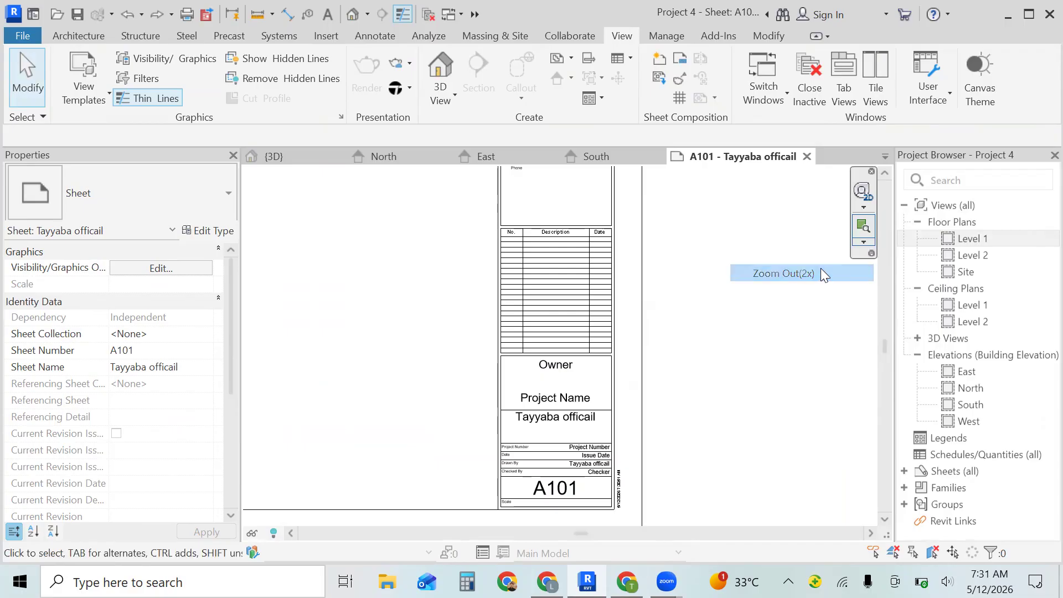
{"action": "left_click", "coordinate": [864, 231]}
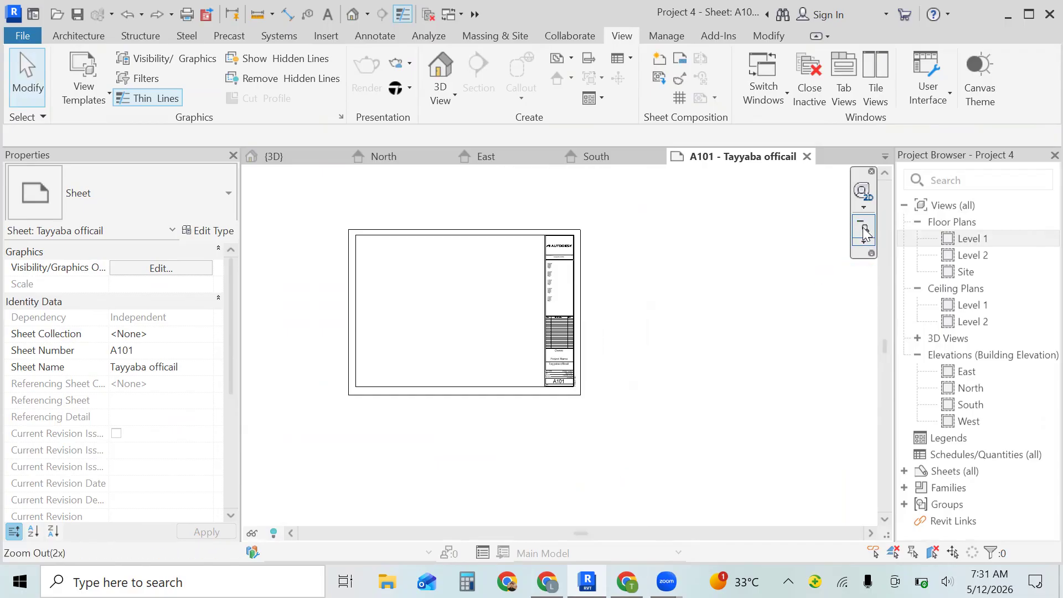
{"action": "left_click", "coordinate": [657, 78]}
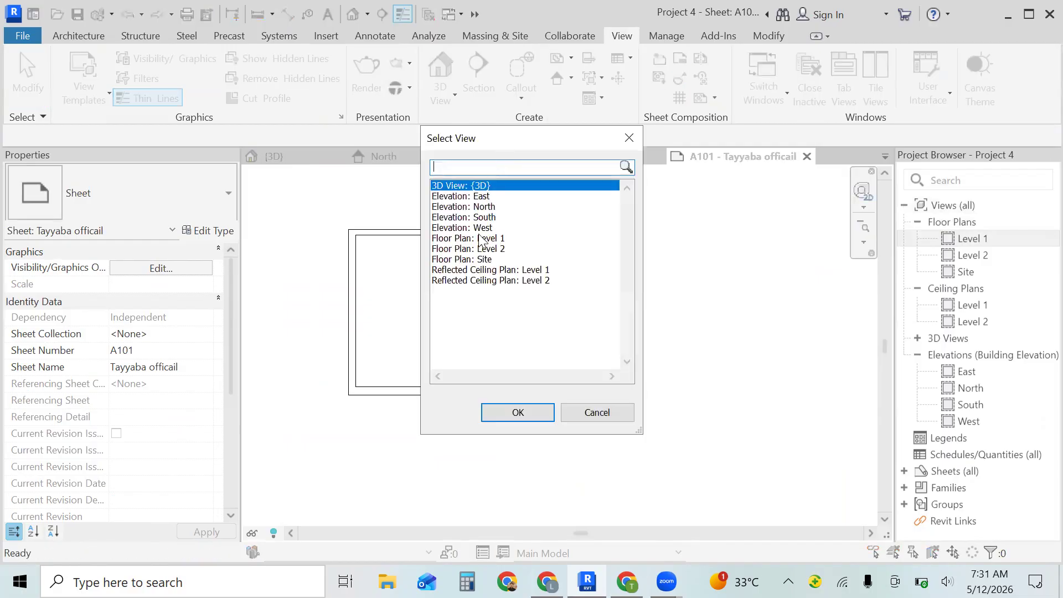
{"action": "left_click", "coordinate": [497, 240]}
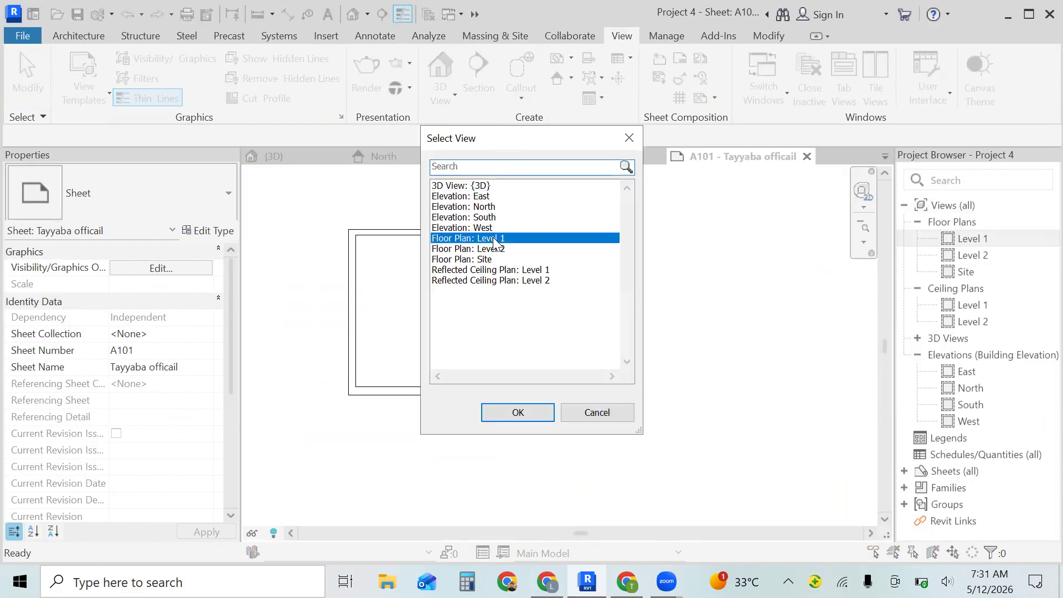
{"action": "left_click", "coordinate": [517, 412]}
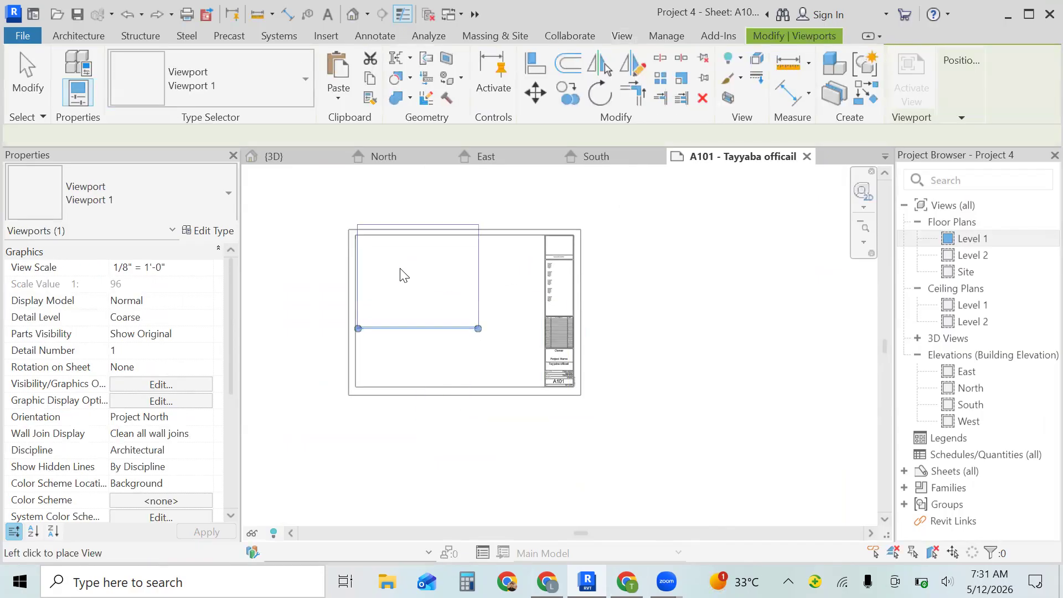
{"action": "left_click", "coordinate": [427, 298]}
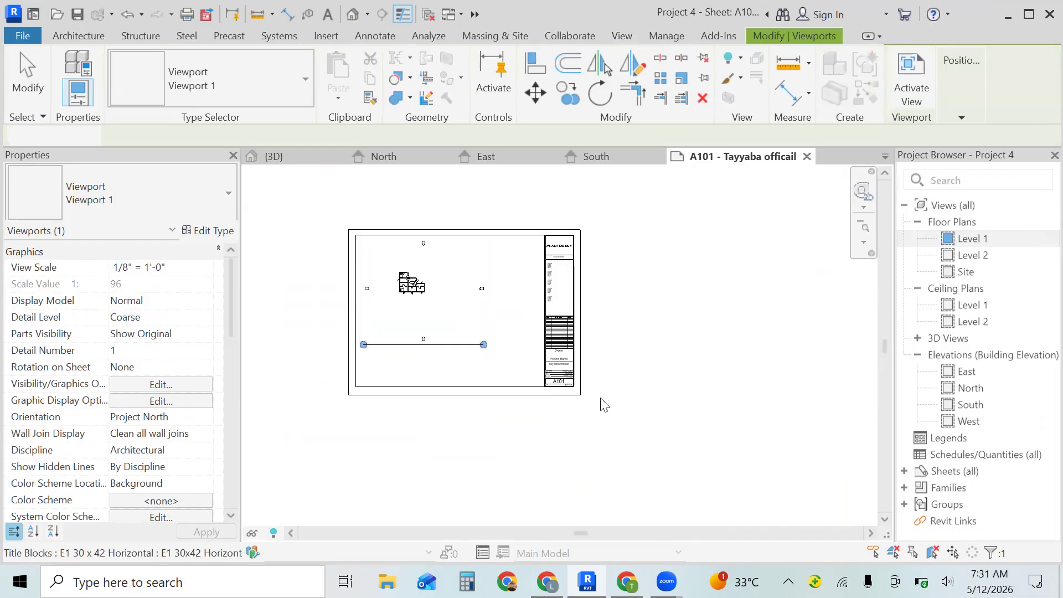
{"action": "key", "text": "Escape"}
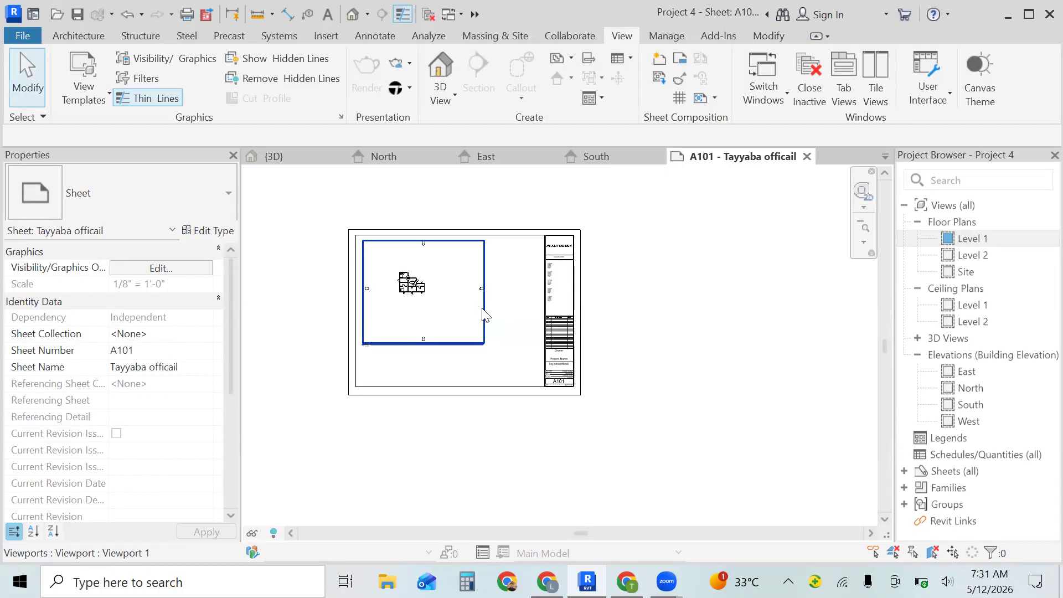
Delete the Level 1 viewport from sheet A101 and open the Level 1 floor plan view showing all four elevation markers
{"action": "left_click", "coordinate": [484, 312]}
{"action": "key", "text": "Delete"}
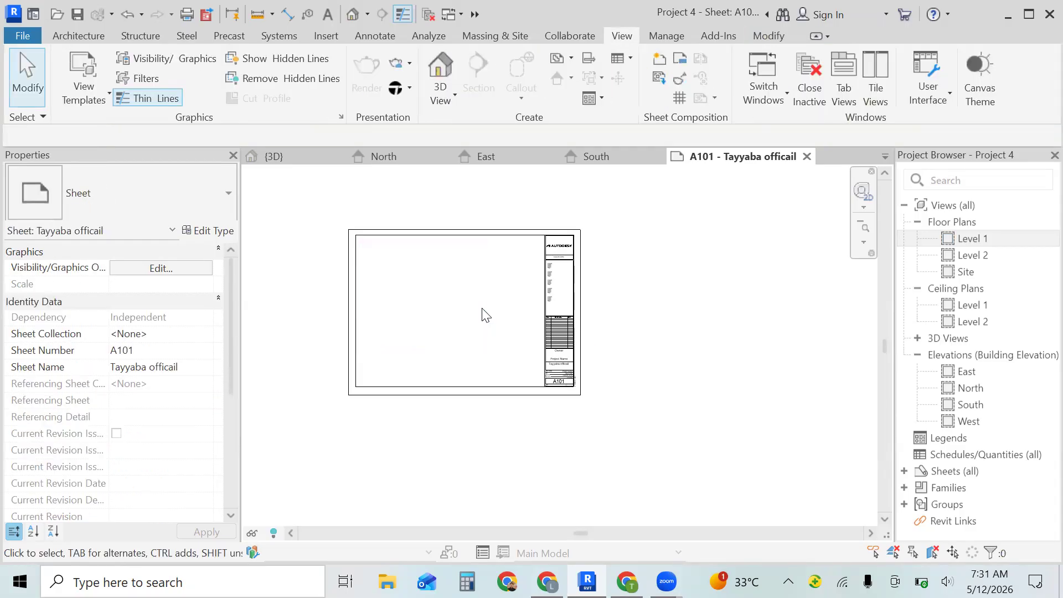
{"action": "double_click", "coordinate": [973, 242]}
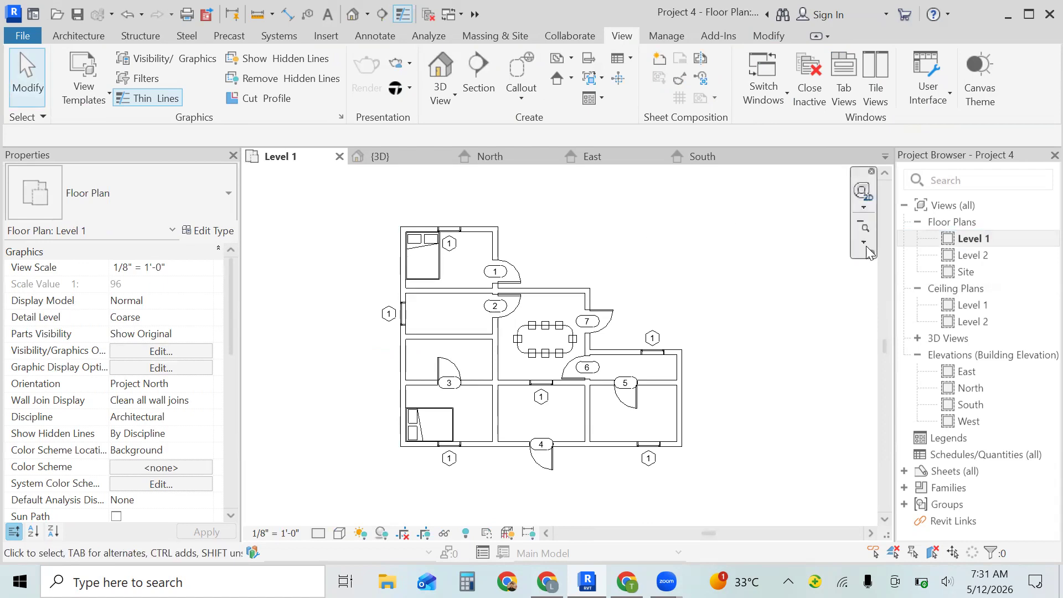
{"action": "left_click", "coordinate": [870, 223]}
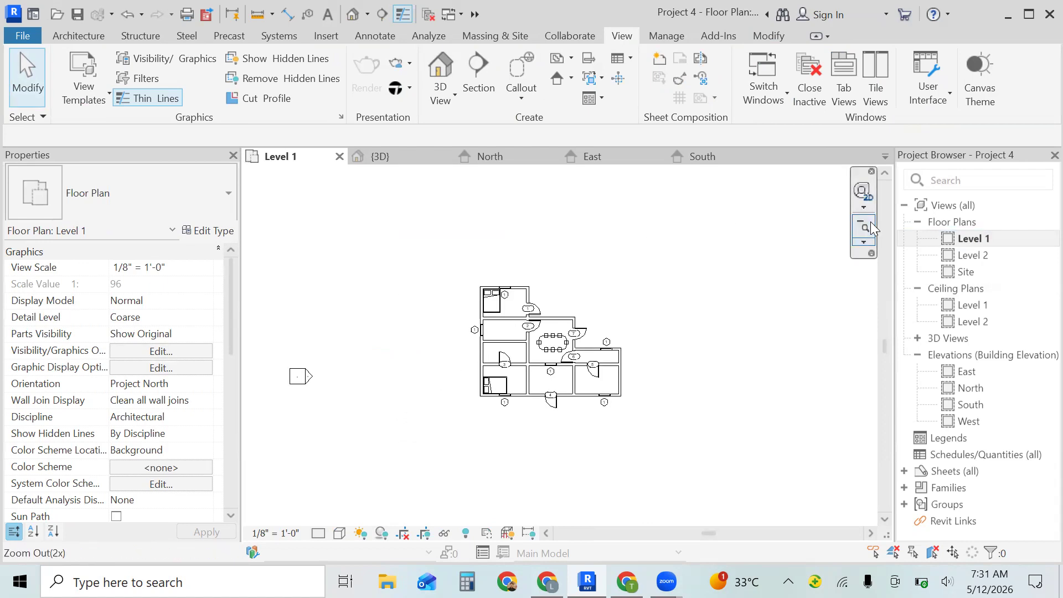
{"action": "left_click", "coordinate": [871, 222]}
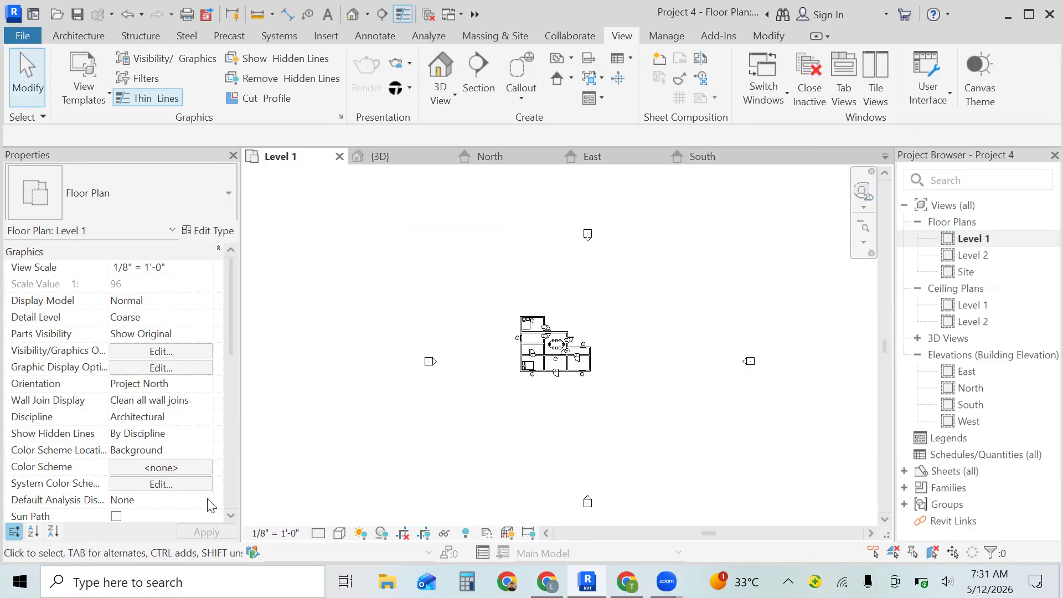
Turn on Crop View and Crop Region Visible for the Level 1 floor plan and apply the changes
{"action": "scroll", "coordinate": [235, 472], "scroll_direction": "down", "scroll_amount": 9}
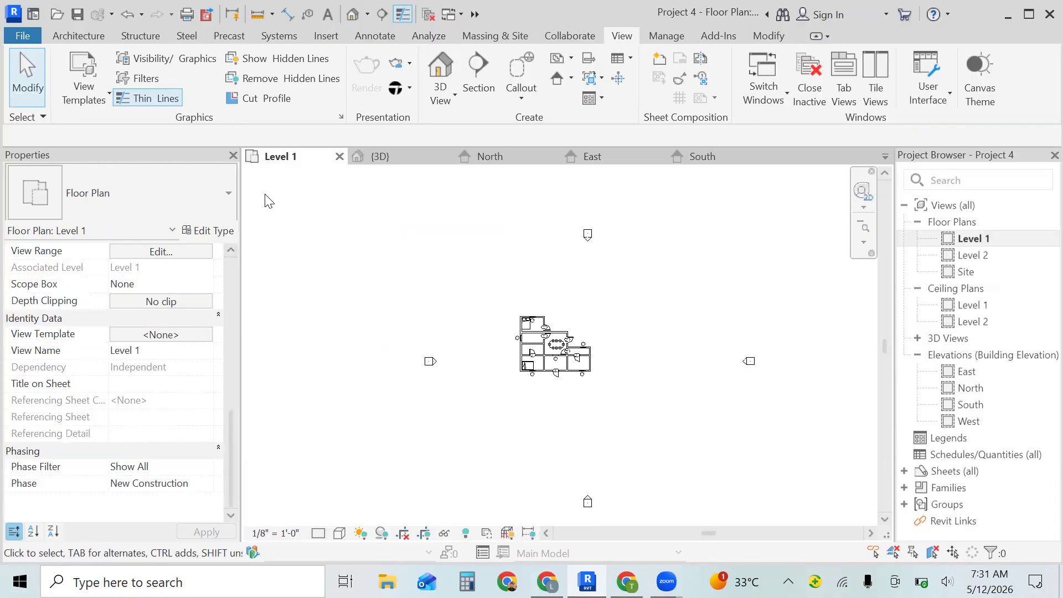
{"action": "scroll", "coordinate": [236, 246], "scroll_direction": "up", "scroll_amount": 4}
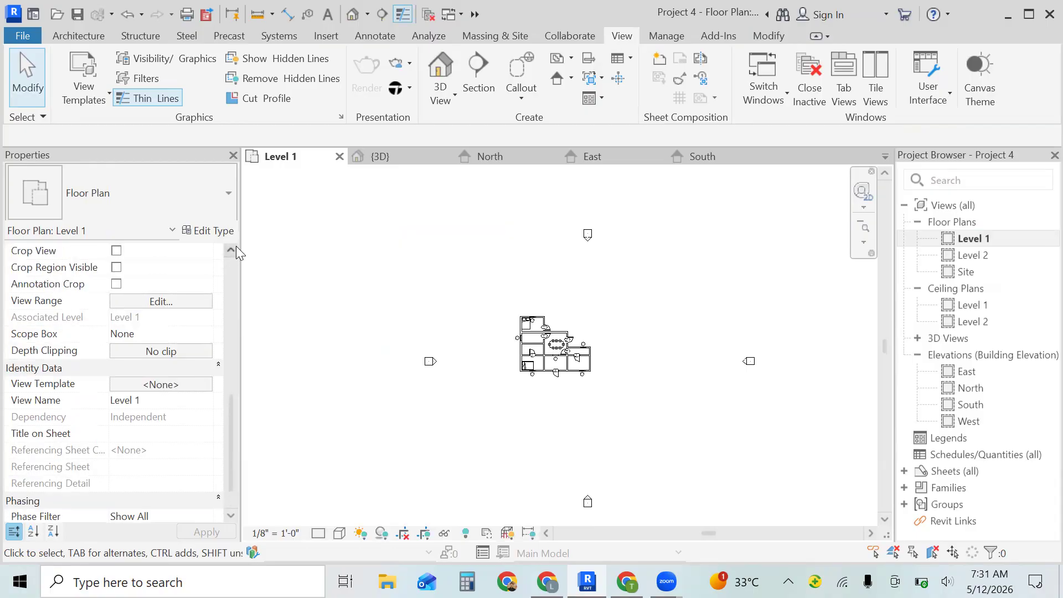
{"action": "left_click", "coordinate": [116, 267]}
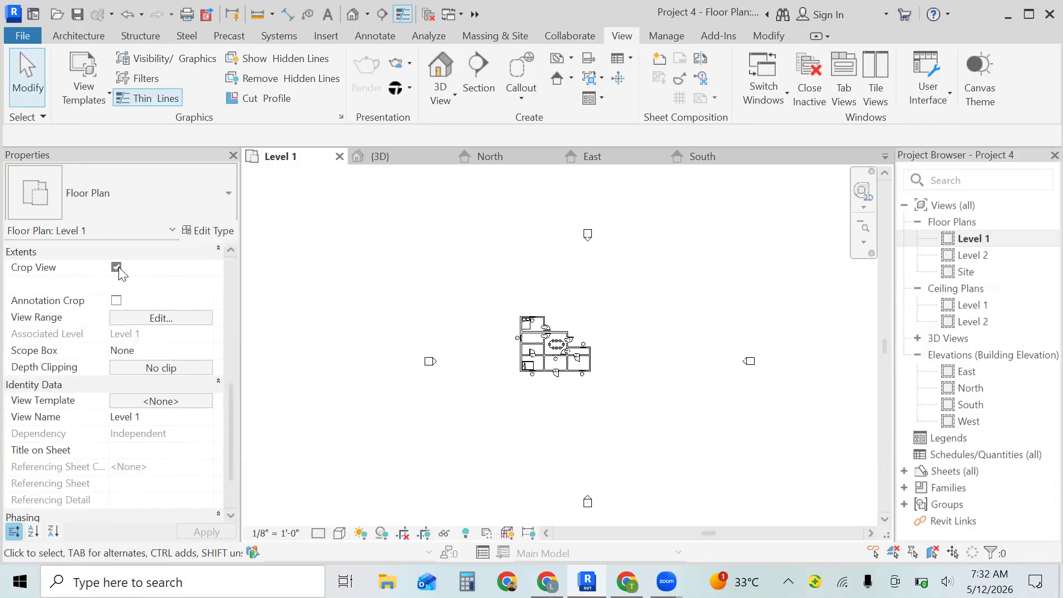
{"action": "left_click", "coordinate": [115, 284]}
{"action": "left_click", "coordinate": [201, 532]}
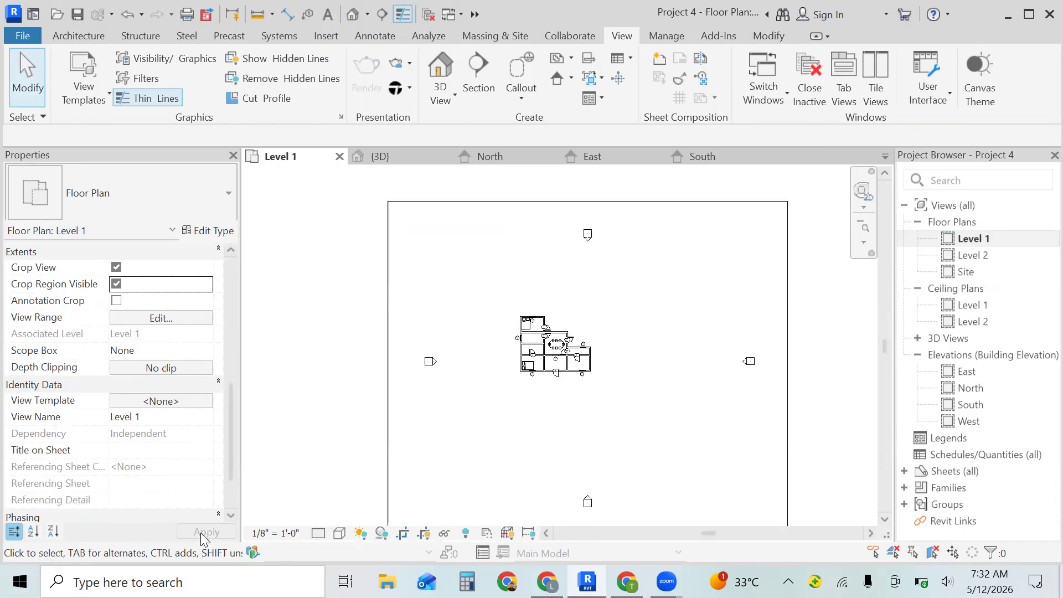
Pull the upper, left and right edges of the Level 1 crop region in close around the floor plan
{"action": "left_click", "coordinate": [543, 202]}
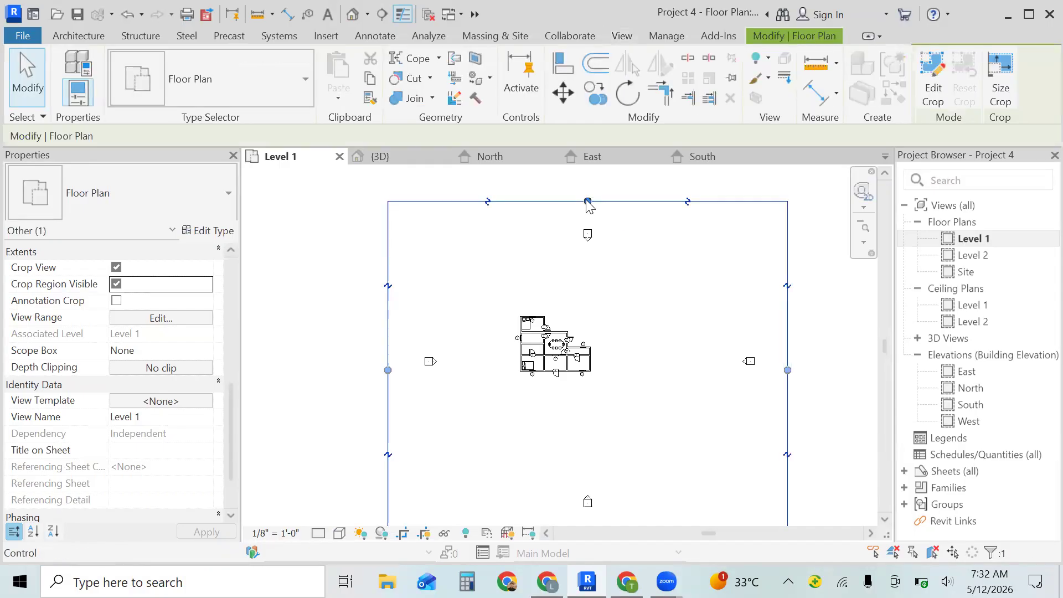
{"action": "left_click_drag", "start_coordinate": [588, 204], "coordinate": [577, 310]}
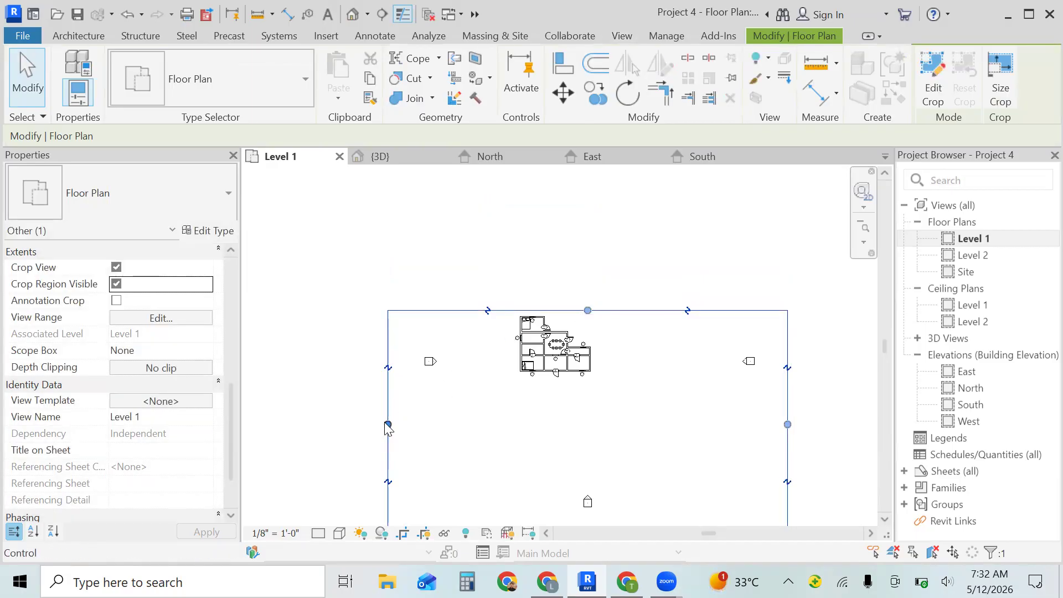
{"action": "left_click_drag", "start_coordinate": [387, 427], "coordinate": [508, 407]}
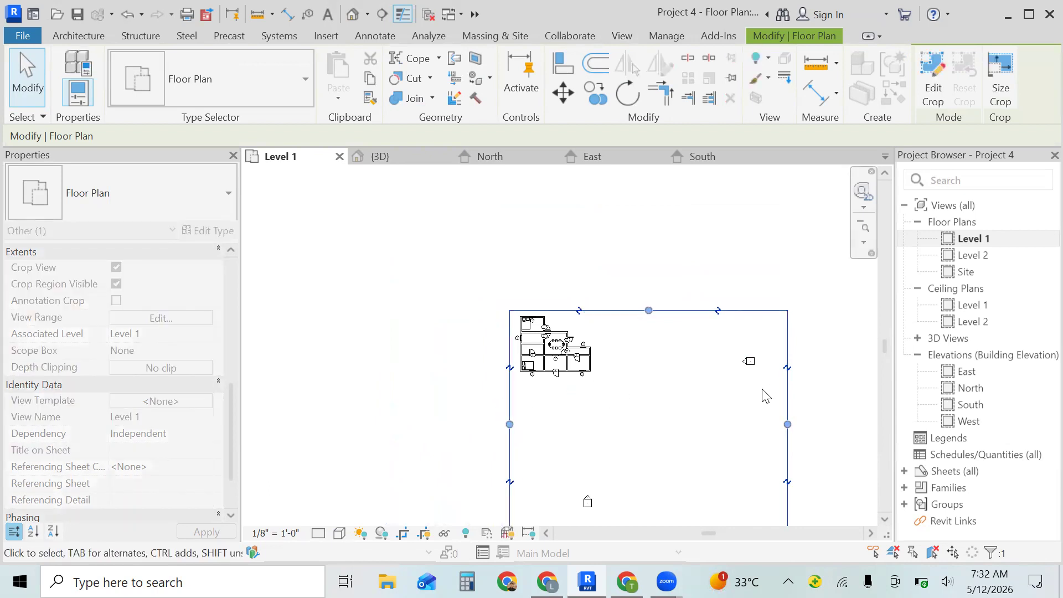
{"action": "left_click_drag", "start_coordinate": [788, 425], "coordinate": [709, 434]}
{"action": "left_click", "coordinate": [613, 432]}
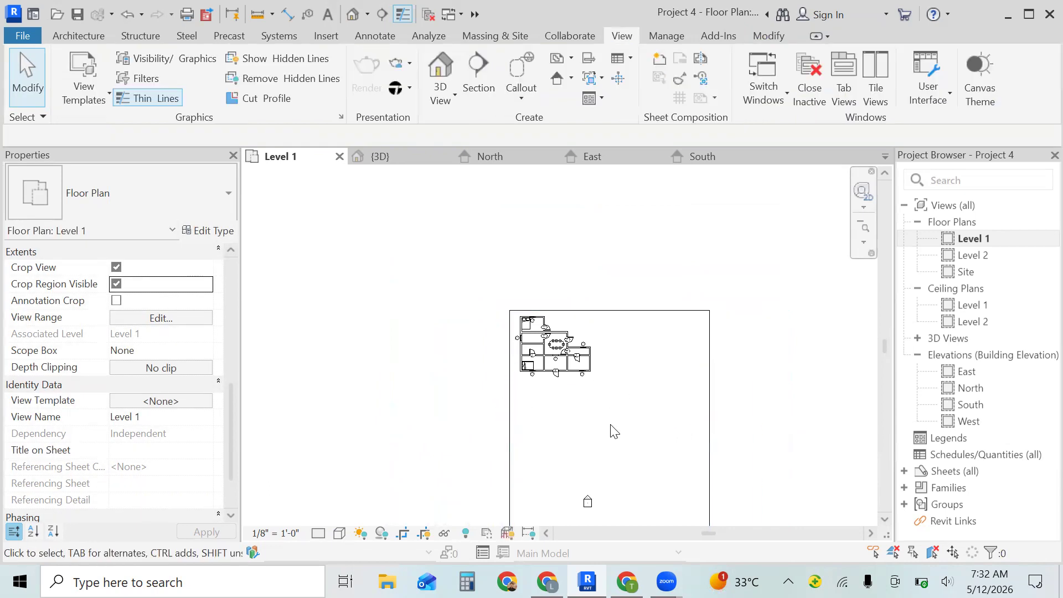
{"action": "left_click", "coordinate": [709, 424]}
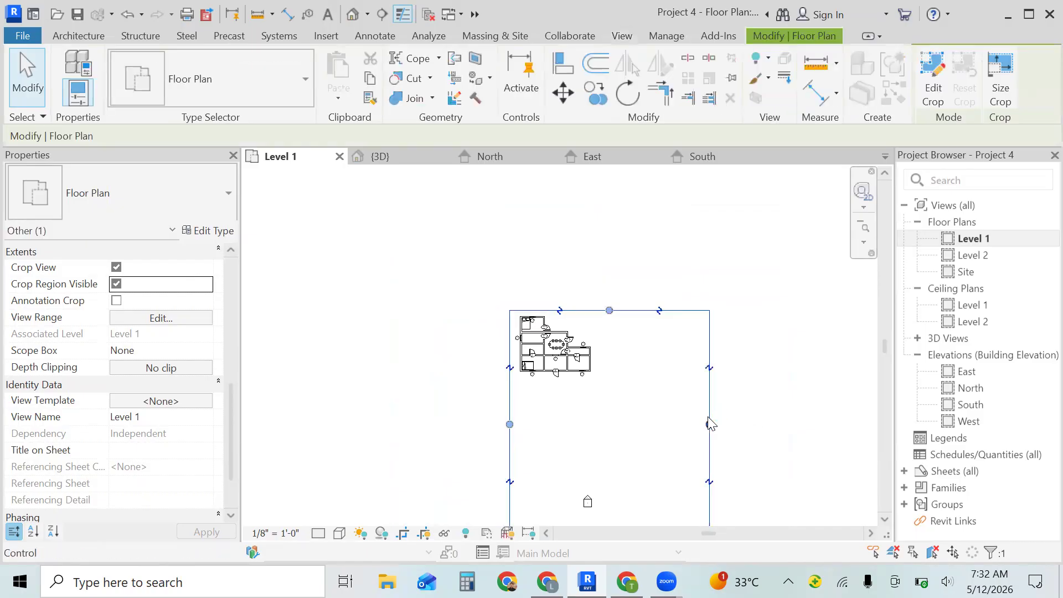
{"action": "left_click_drag", "start_coordinate": [707, 430], "coordinate": [593, 429]}
{"action": "left_click_drag", "start_coordinate": [593, 429], "coordinate": [595, 428]}
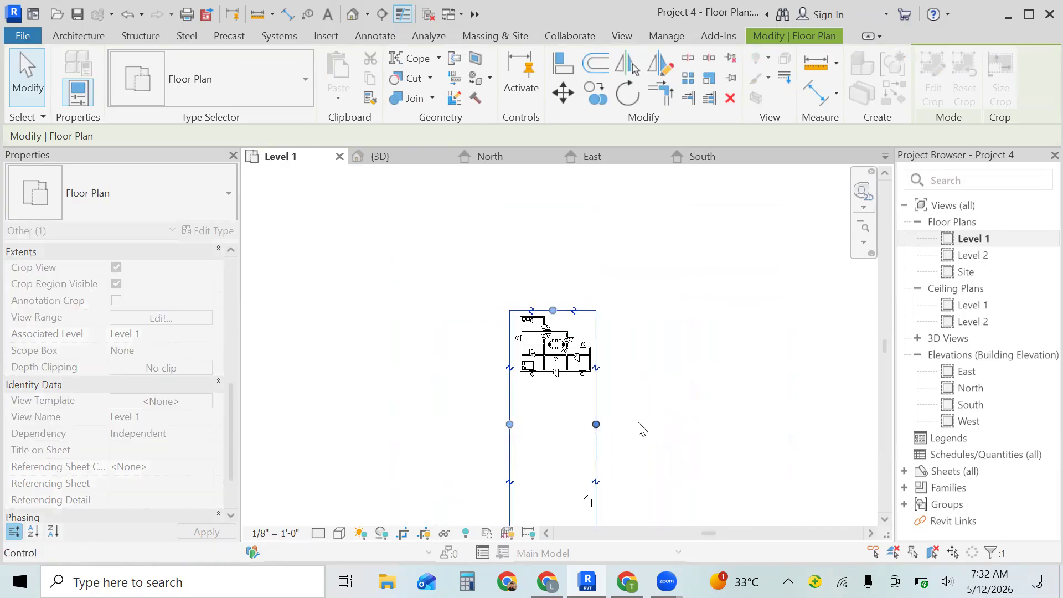
Raise the lower edge of the crop region to just below the floor plan and deselect the region
{"action": "left_click", "coordinate": [866, 233]}
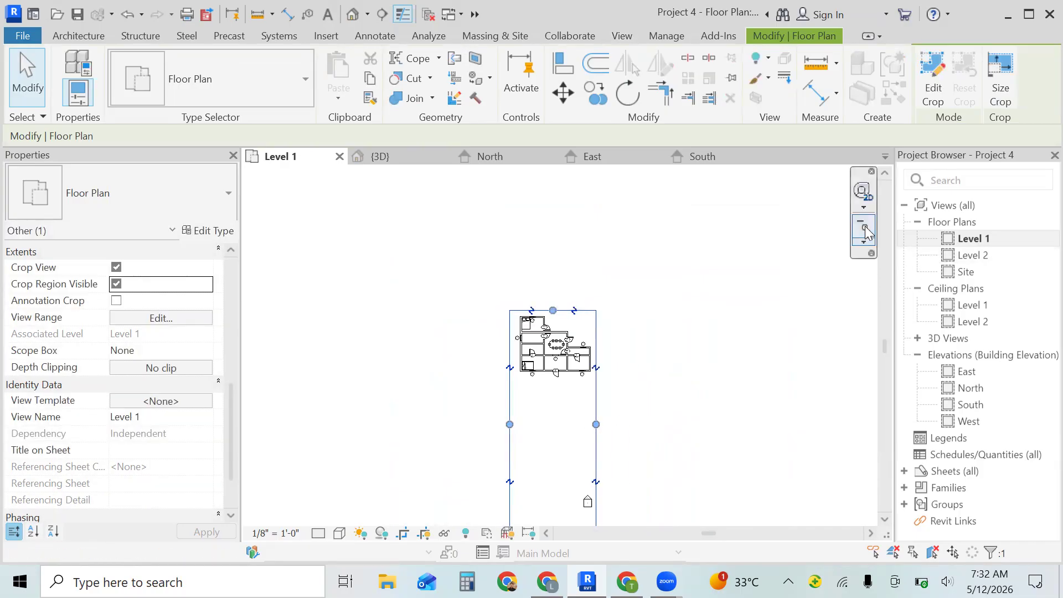
{"action": "left_click_drag", "start_coordinate": [556, 443], "coordinate": [557, 368]}
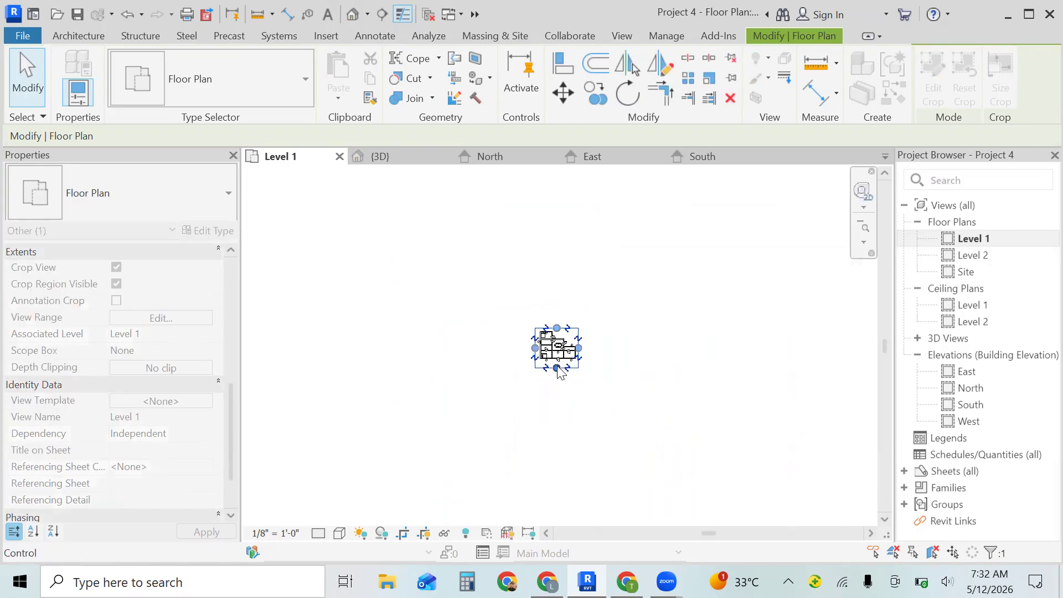
{"action": "left_click", "coordinate": [864, 242]}
{"action": "left_click", "coordinate": [838, 256]}
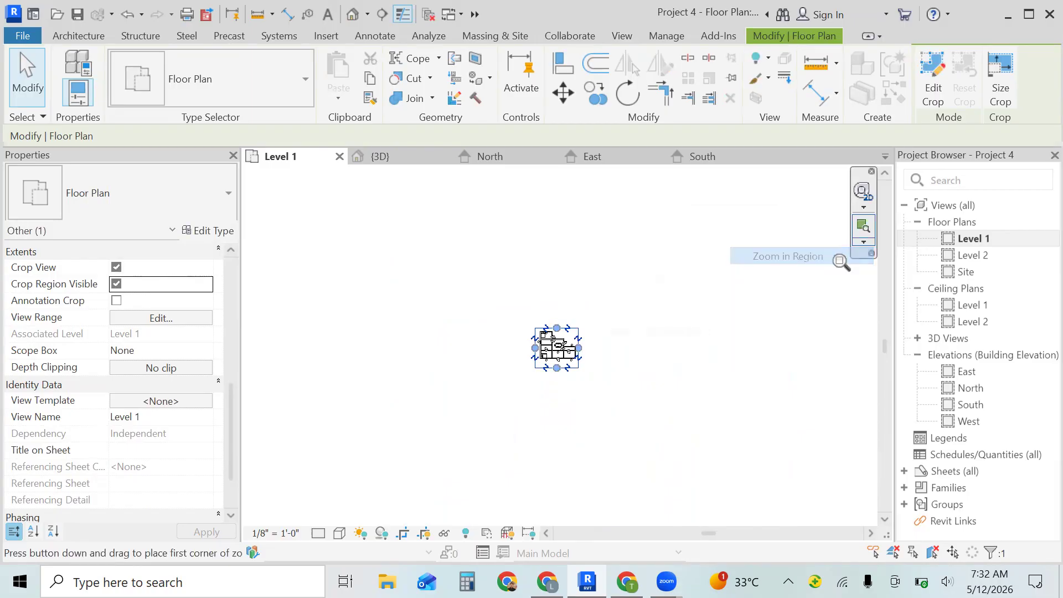
{"action": "left_click_drag", "start_coordinate": [582, 310], "coordinate": [523, 391]}
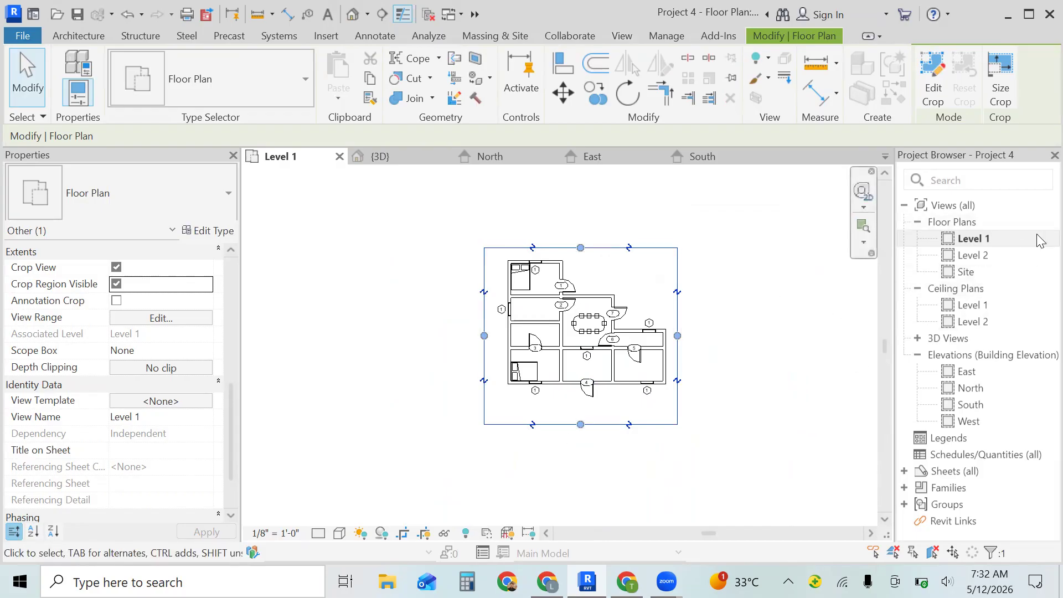
{"action": "key", "text": "Escape"}
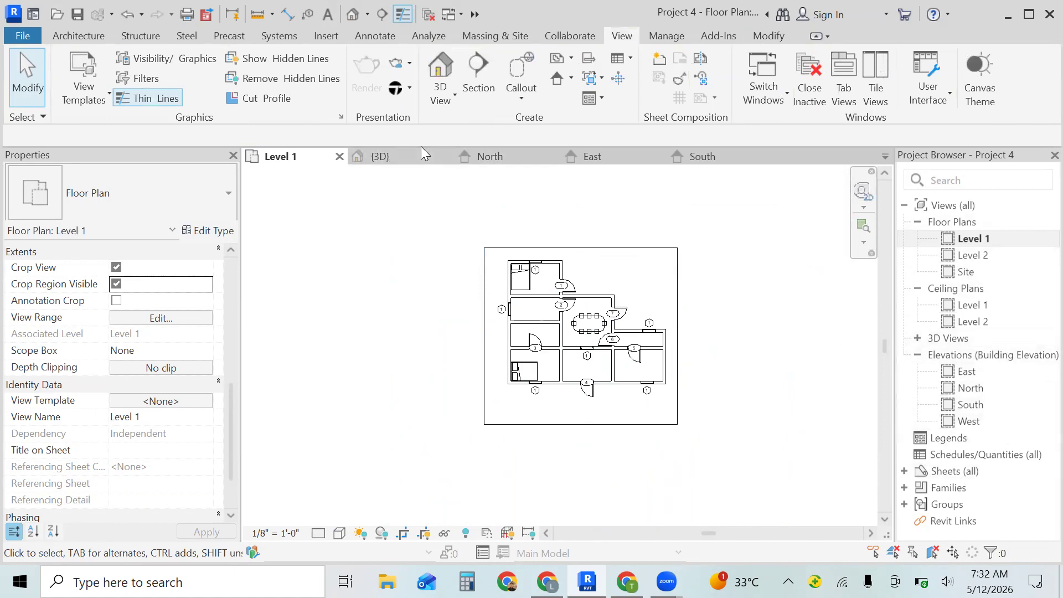
Create a new sheet with the E1 30x42 Horizontal title block
{"action": "left_click", "coordinate": [702, 155]}
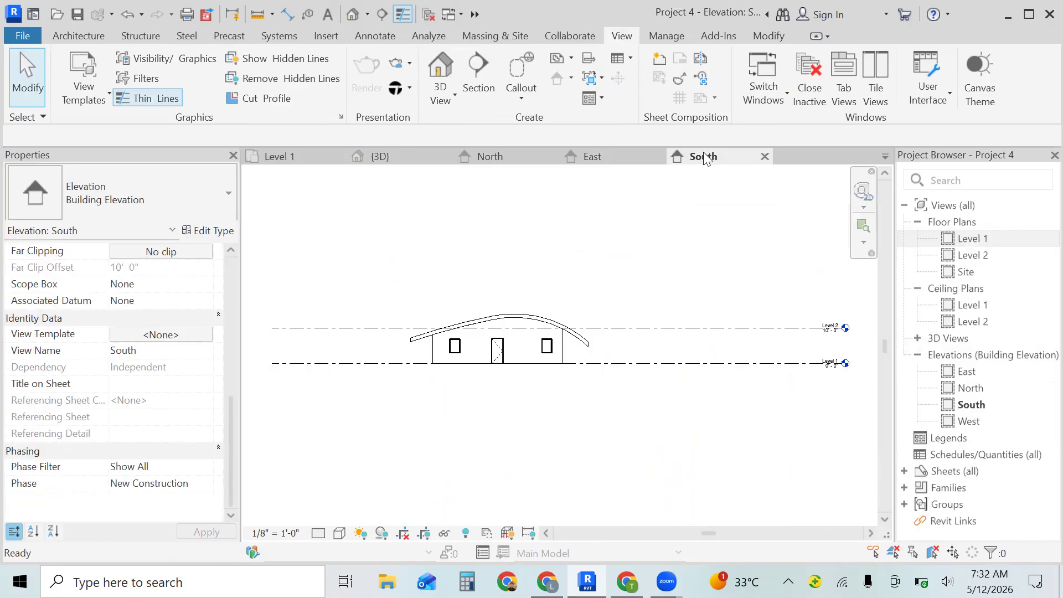
{"action": "left_click", "coordinate": [636, 159]}
{"action": "left_click", "coordinate": [309, 155]}
{"action": "left_click", "coordinate": [665, 59]}
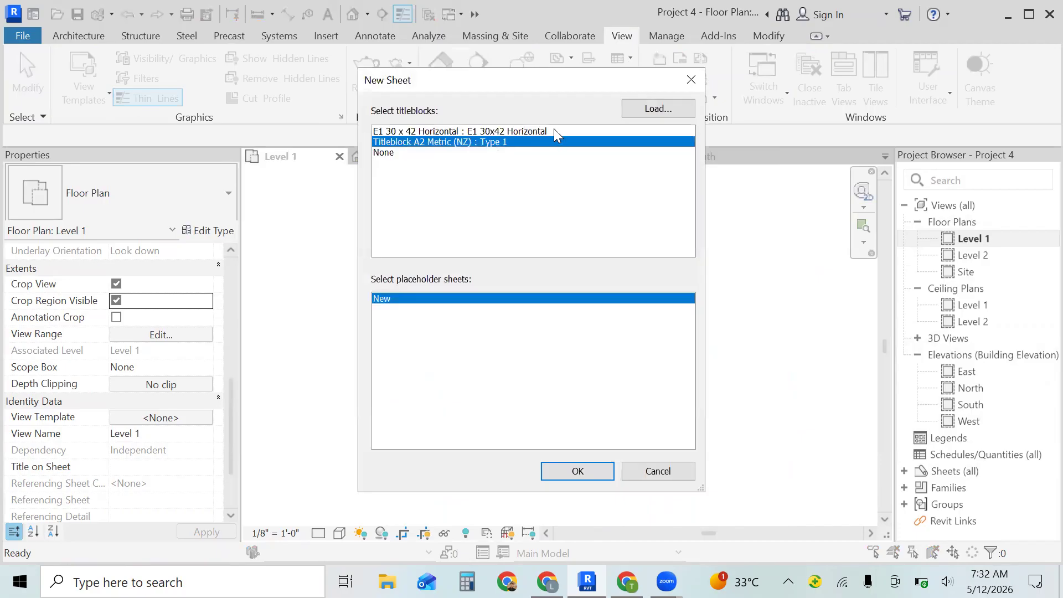
{"action": "left_click", "coordinate": [554, 131]}
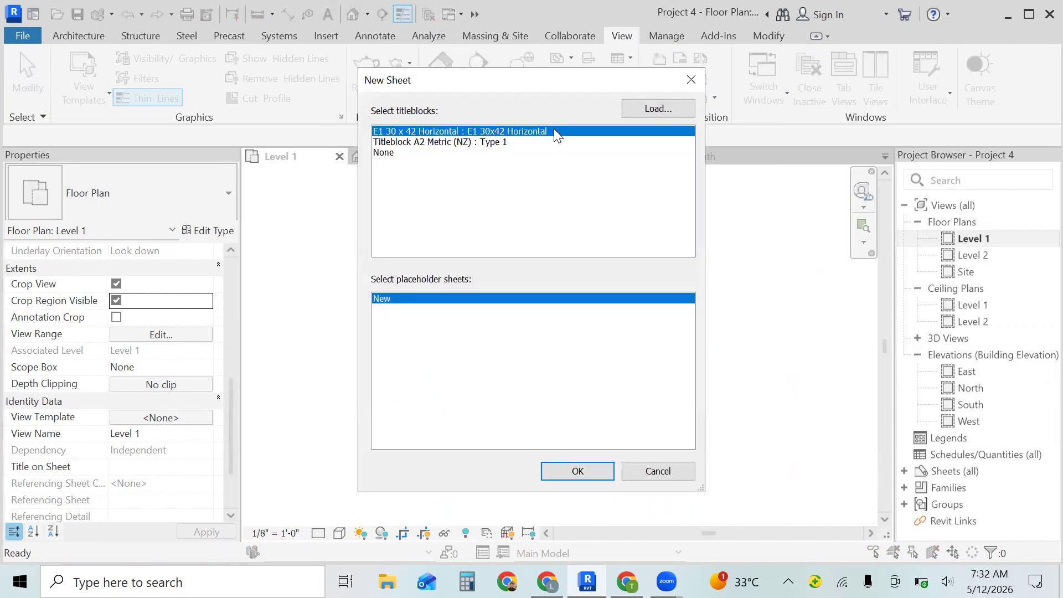
{"action": "left_click", "coordinate": [577, 471]}
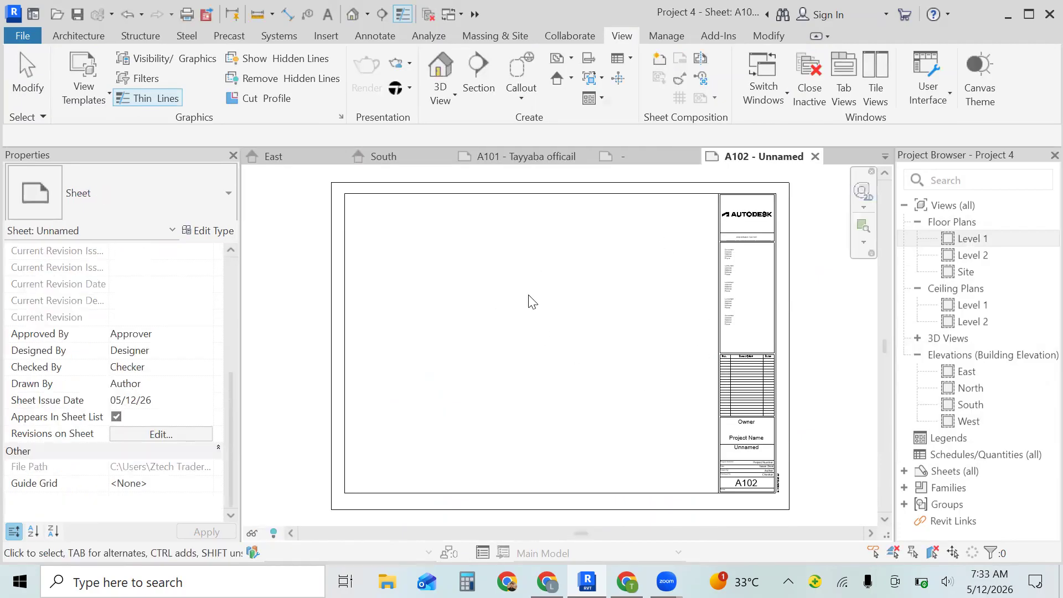
Place the cropped Level 1 floor plan view in the left part of sheet A102
{"action": "left_click", "coordinate": [985, 242]}
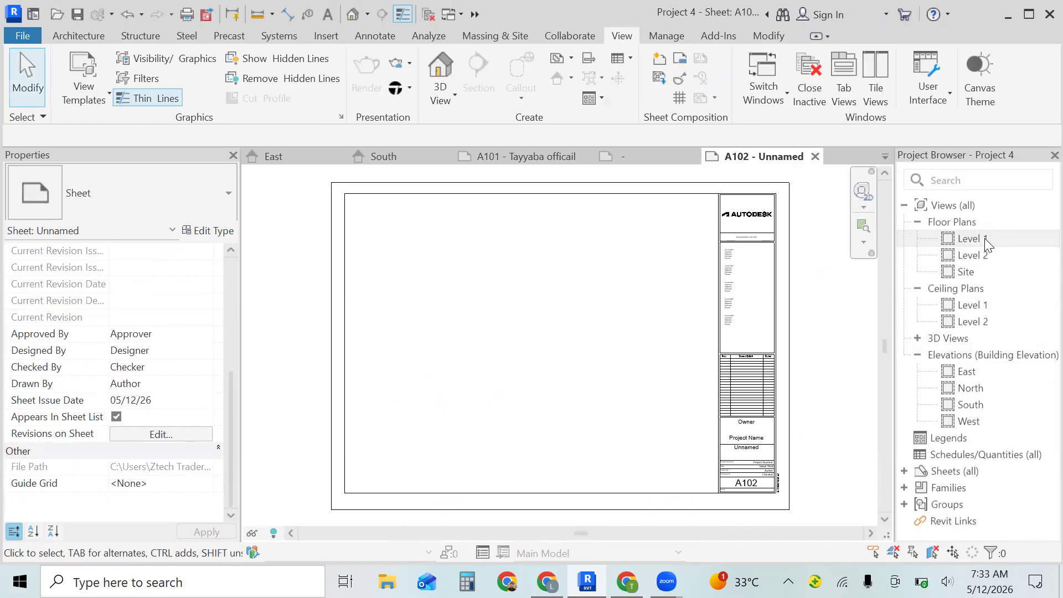
{"action": "left_click_drag", "start_coordinate": [985, 238], "coordinate": [402, 313]}
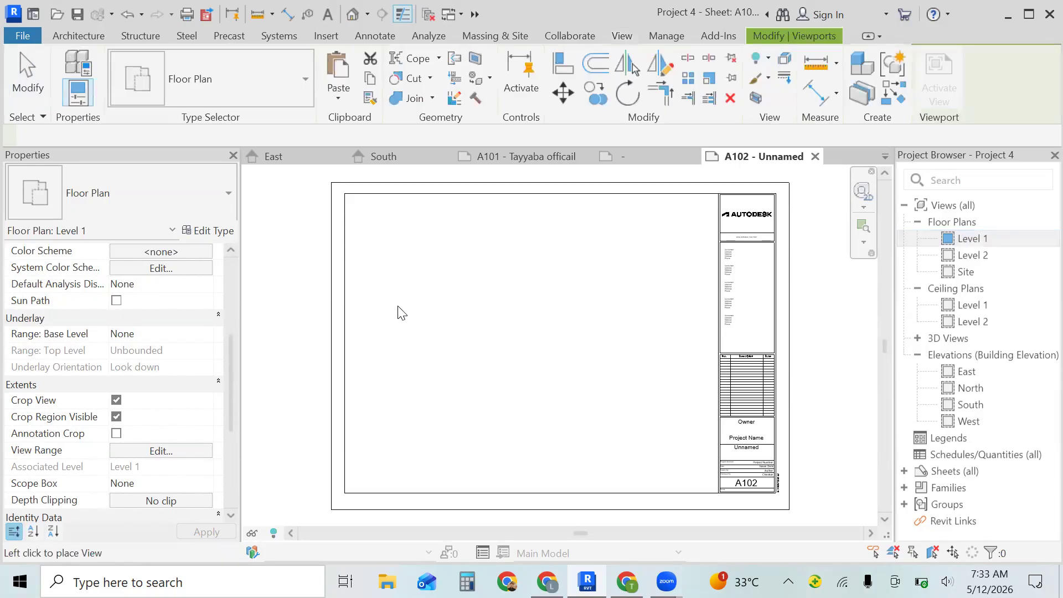
{"action": "left_click", "coordinate": [465, 307]}
{"action": "left_click", "coordinate": [461, 359]}
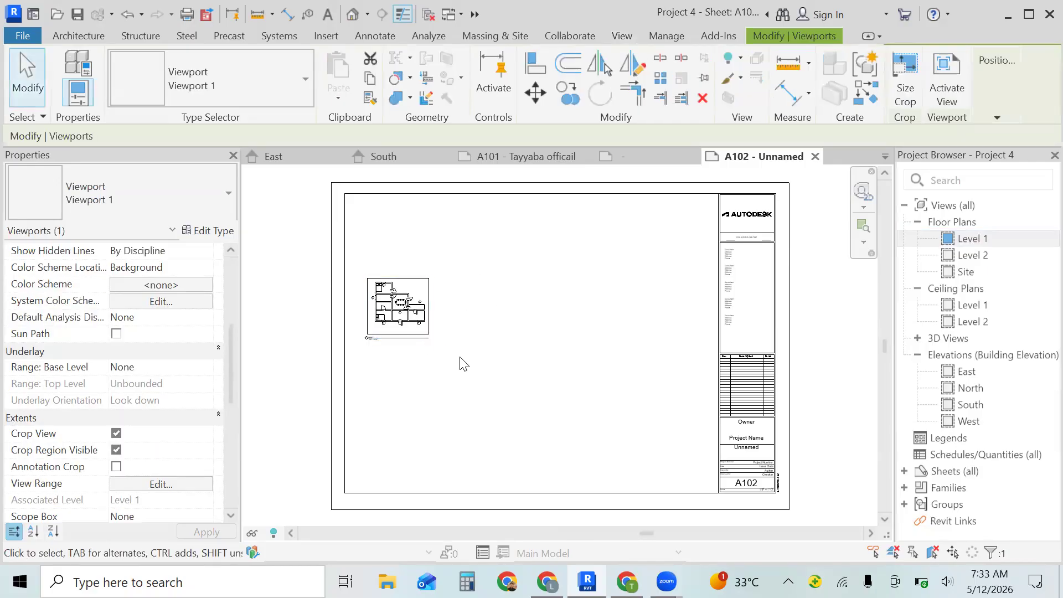
{"action": "left_click", "coordinate": [426, 336]}
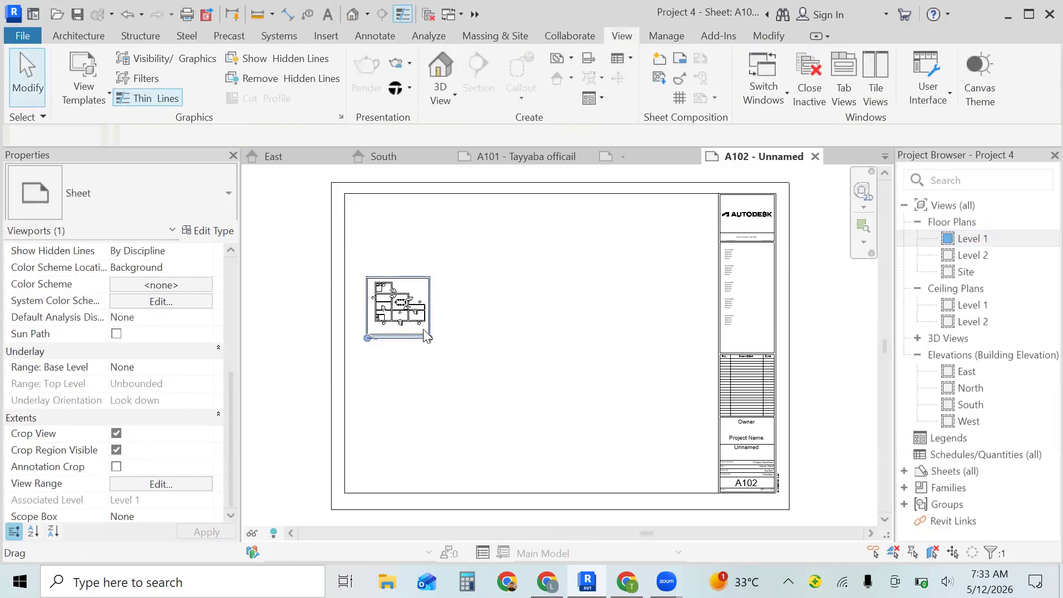
{"action": "left_click_drag", "start_coordinate": [435, 339], "coordinate": [430, 242]}
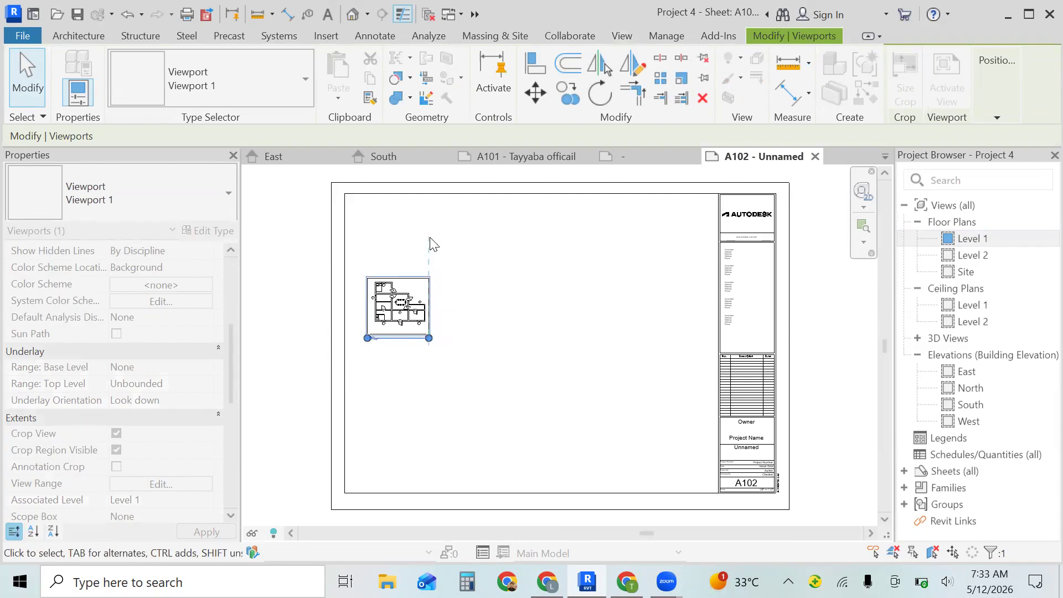
{"action": "left_click", "coordinate": [429, 242]}
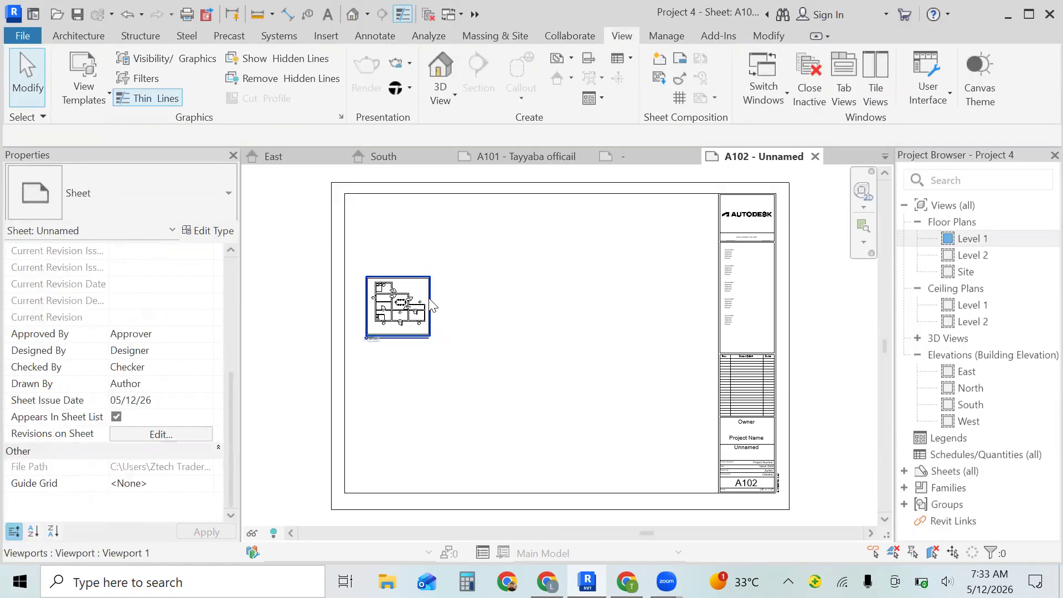
Move the Level 1 viewport straight up by about 6" into the sheet's upper-left corner area
{"action": "left_click", "coordinate": [431, 305]}
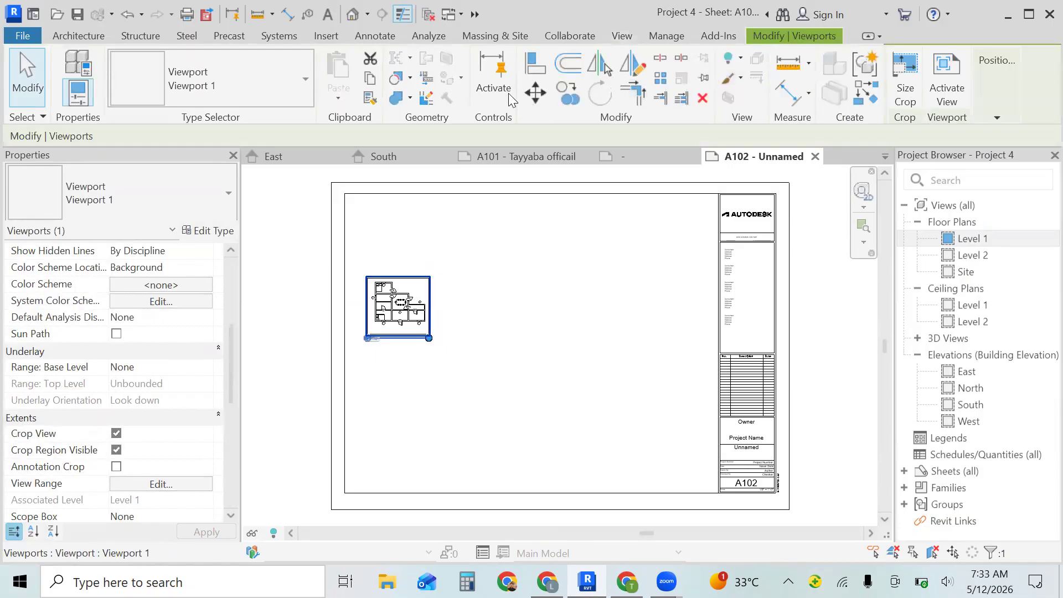
{"action": "left_click", "coordinate": [533, 94]}
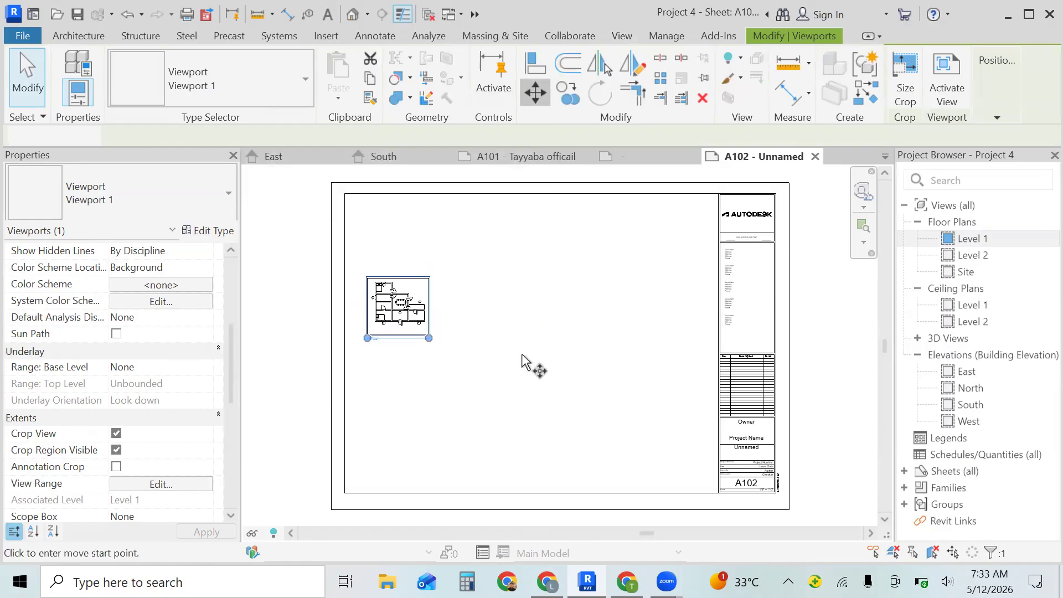
{"action": "left_click", "coordinate": [521, 332]}
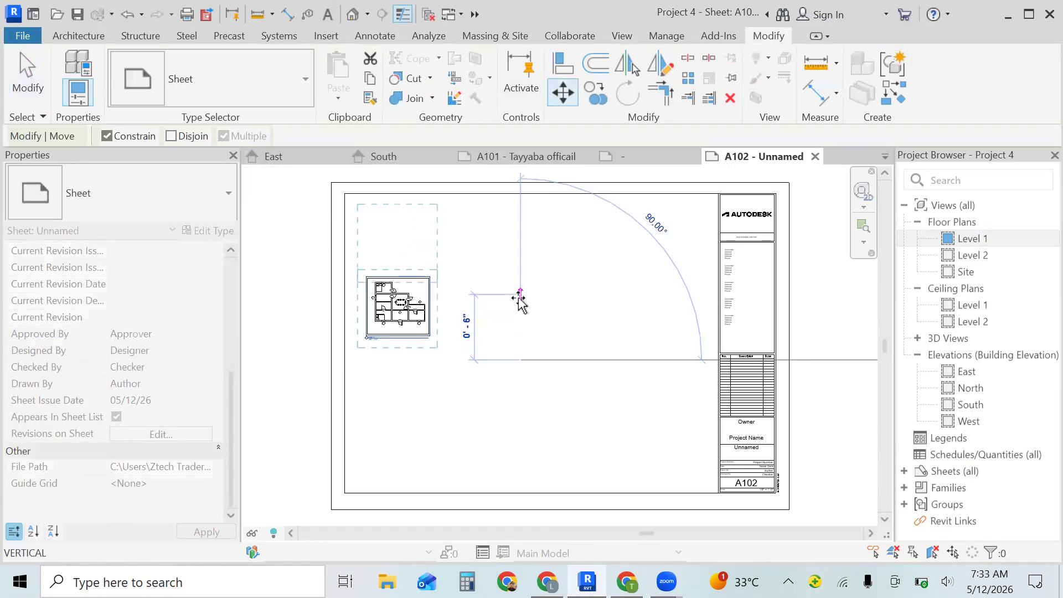
{"action": "left_click", "coordinate": [519, 299]}
{"action": "left_click", "coordinate": [519, 298]}
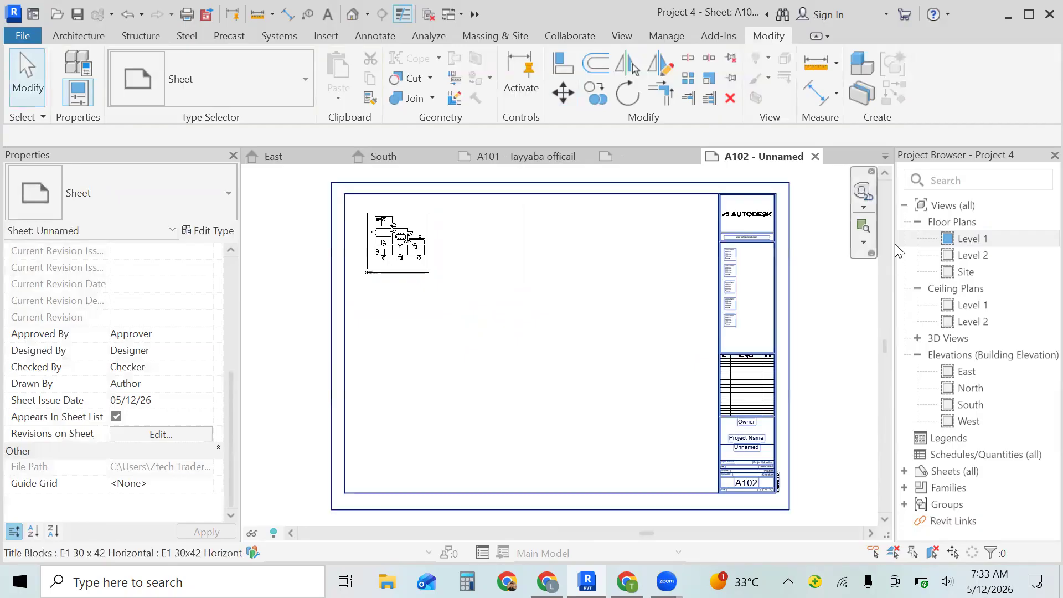
Hide the crop region boundary in the Level 1 floor plan view and reopen sheet A102
{"action": "left_click", "coordinate": [862, 225]}
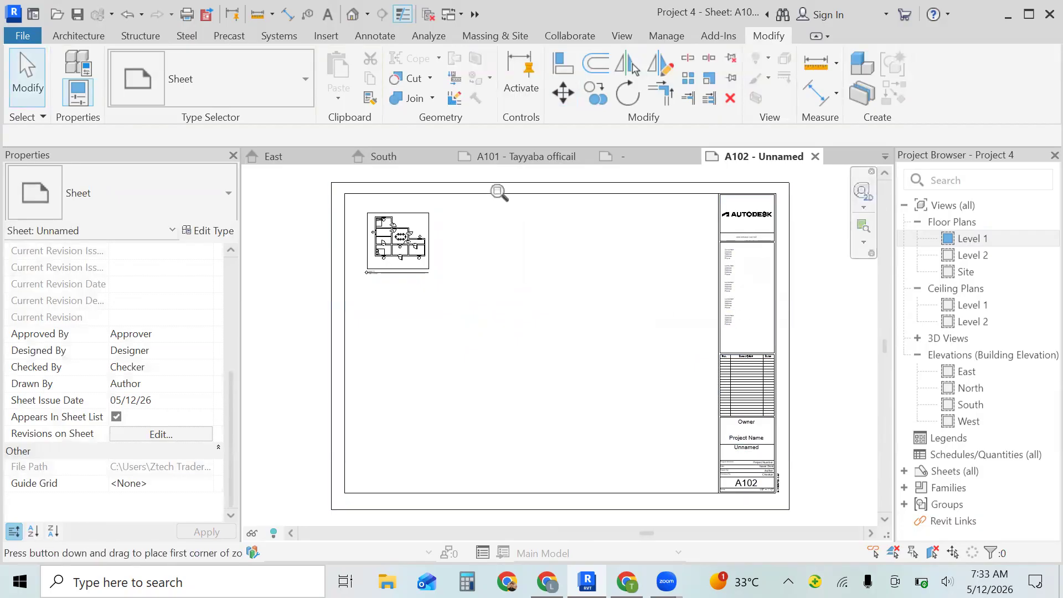
{"action": "left_click_drag", "start_coordinate": [489, 183], "coordinate": [308, 372]}
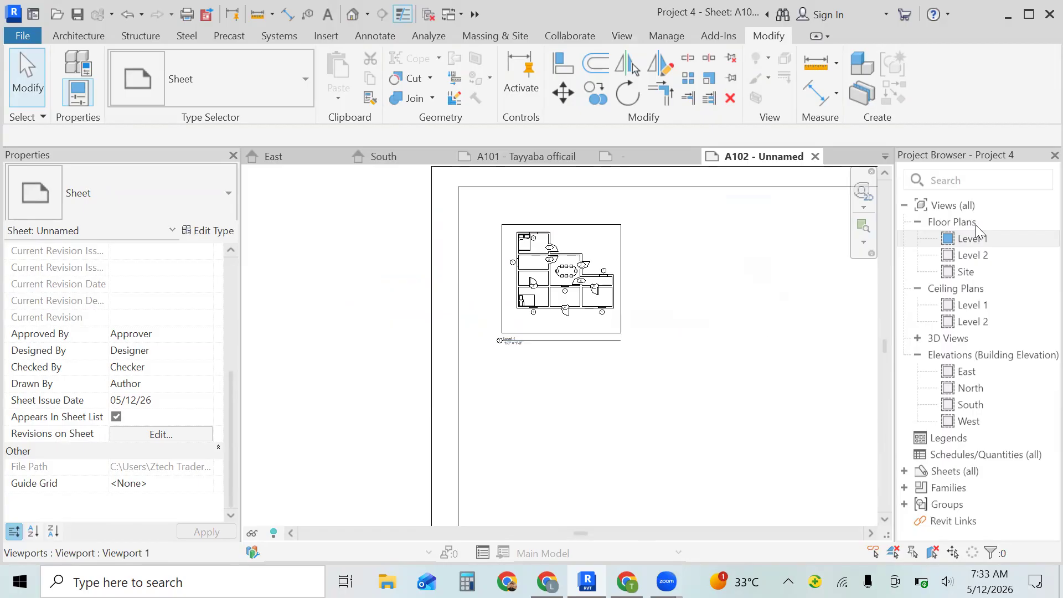
{"action": "double_click", "coordinate": [988, 241]}
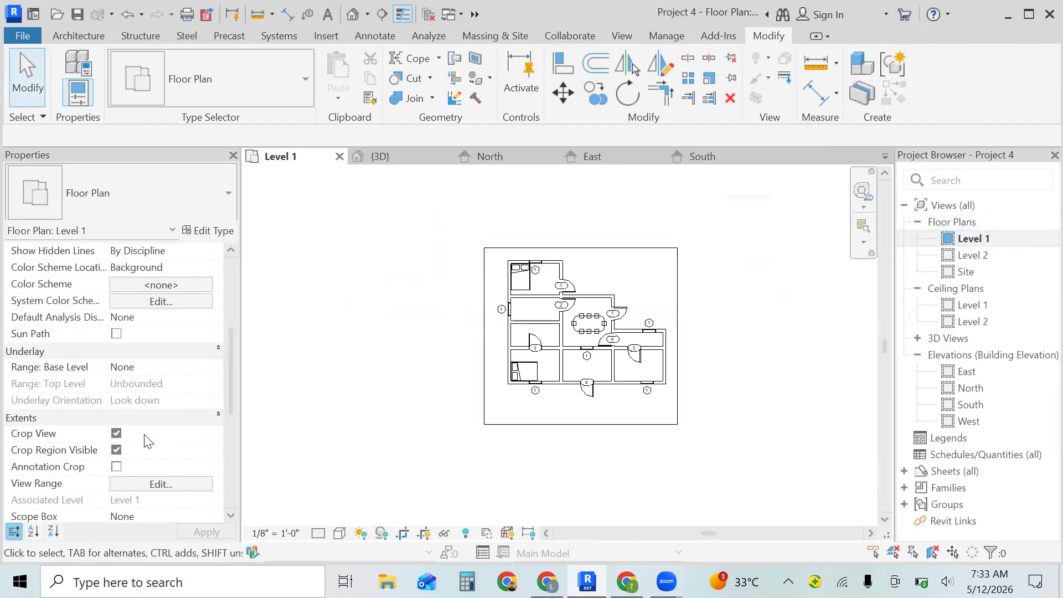
{"action": "left_click", "coordinate": [114, 450]}
{"action": "left_click", "coordinate": [214, 533]}
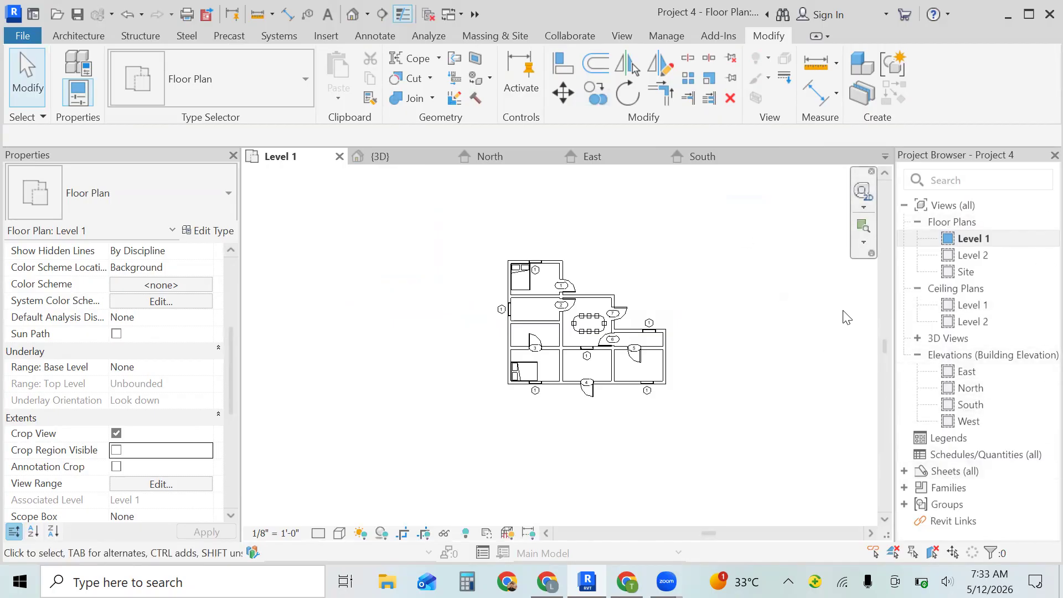
{"action": "left_click", "coordinate": [905, 471]}
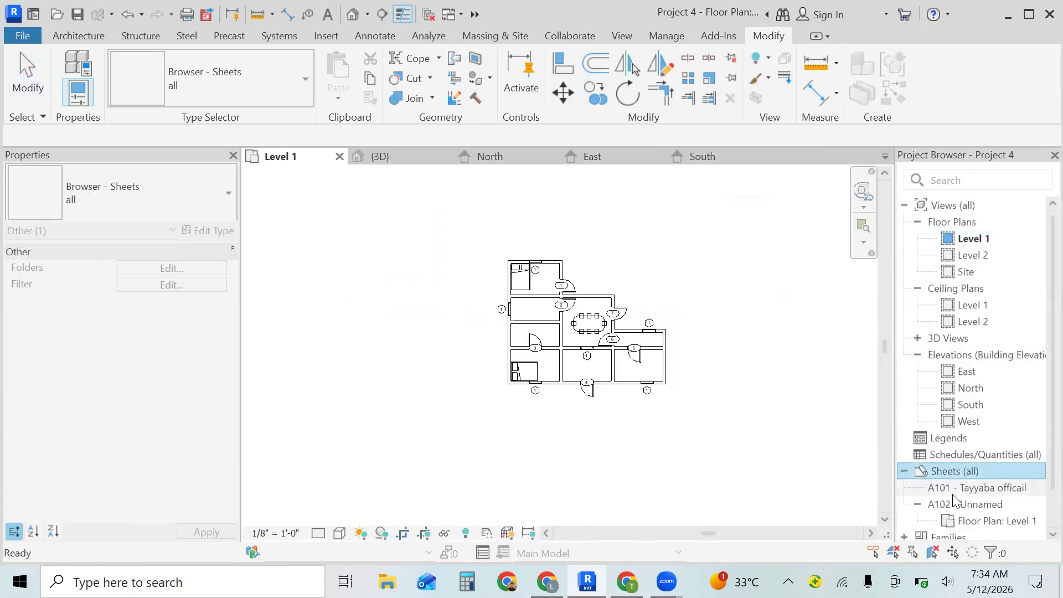
{"action": "double_click", "coordinate": [963, 505]}
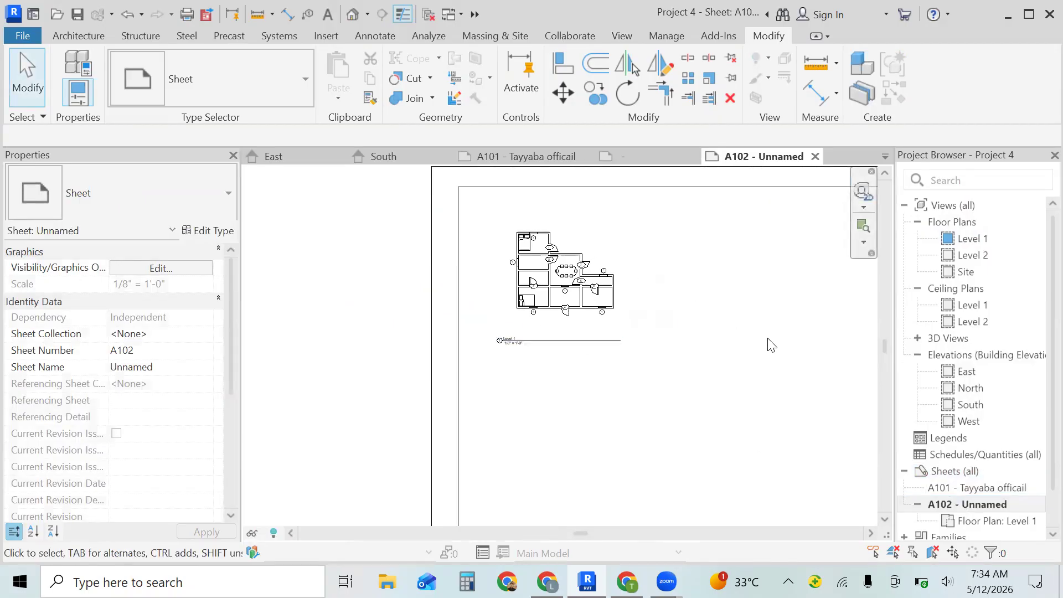
Open the type properties of the Level 1 viewport on sheet A102
{"action": "left_click", "coordinate": [859, 228]}
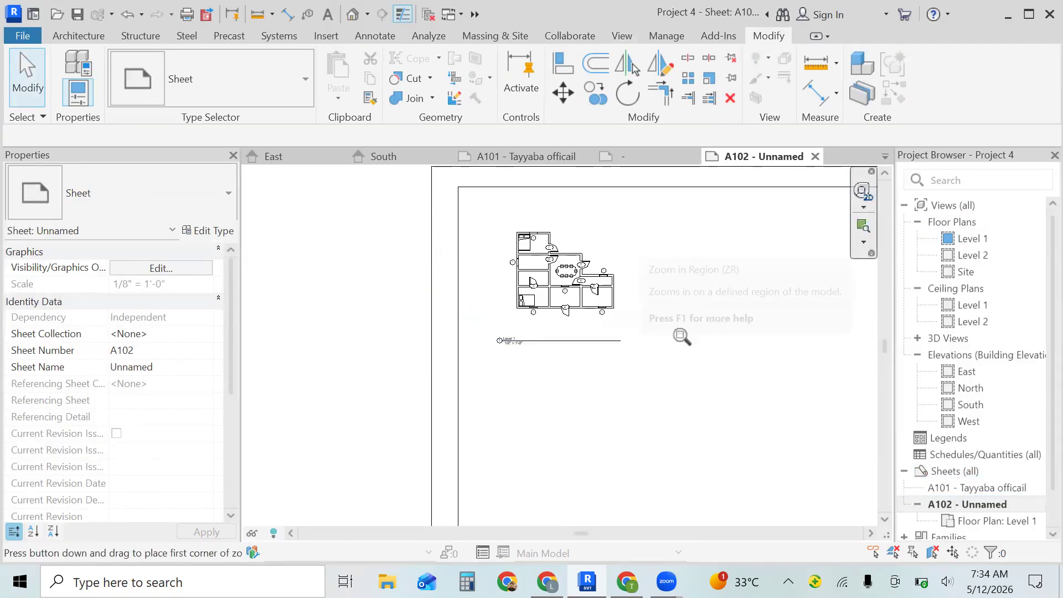
{"action": "left_click_drag", "start_coordinate": [644, 316], "coordinate": [353, 427]}
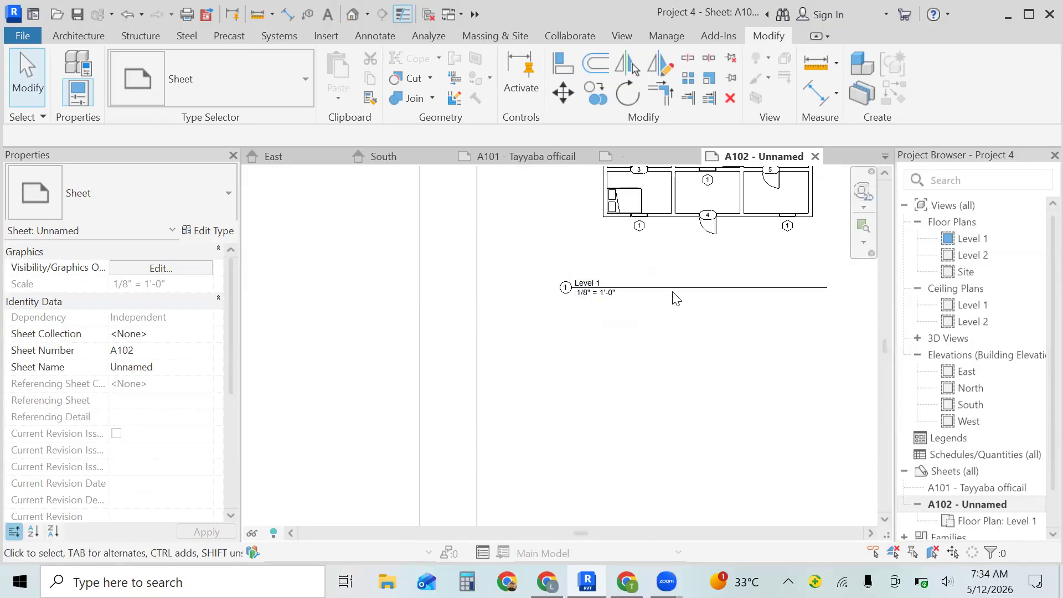
{"action": "left_click", "coordinate": [712, 293]}
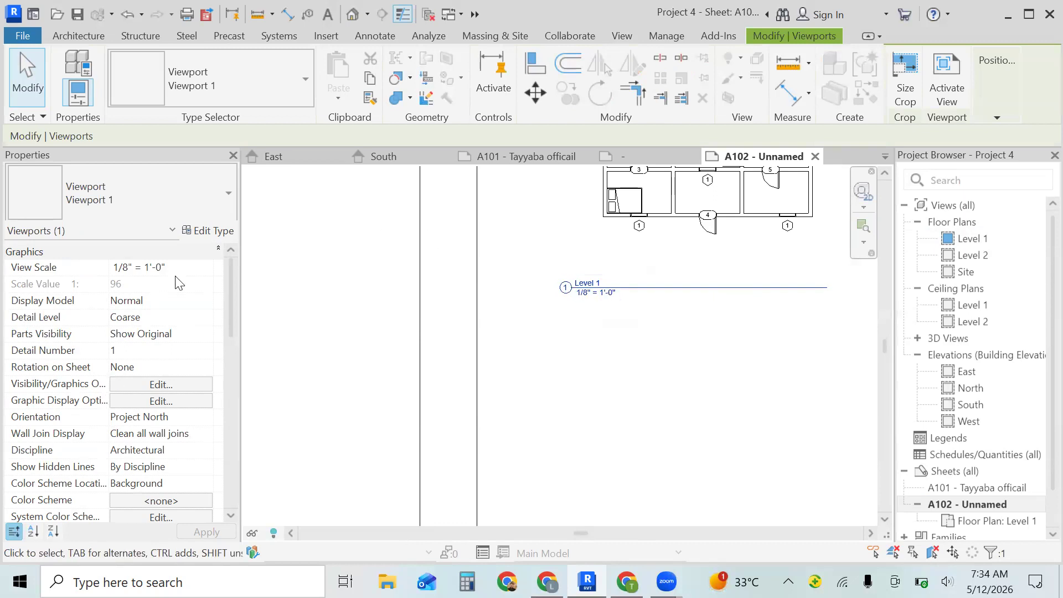
{"action": "left_click", "coordinate": [211, 229]}
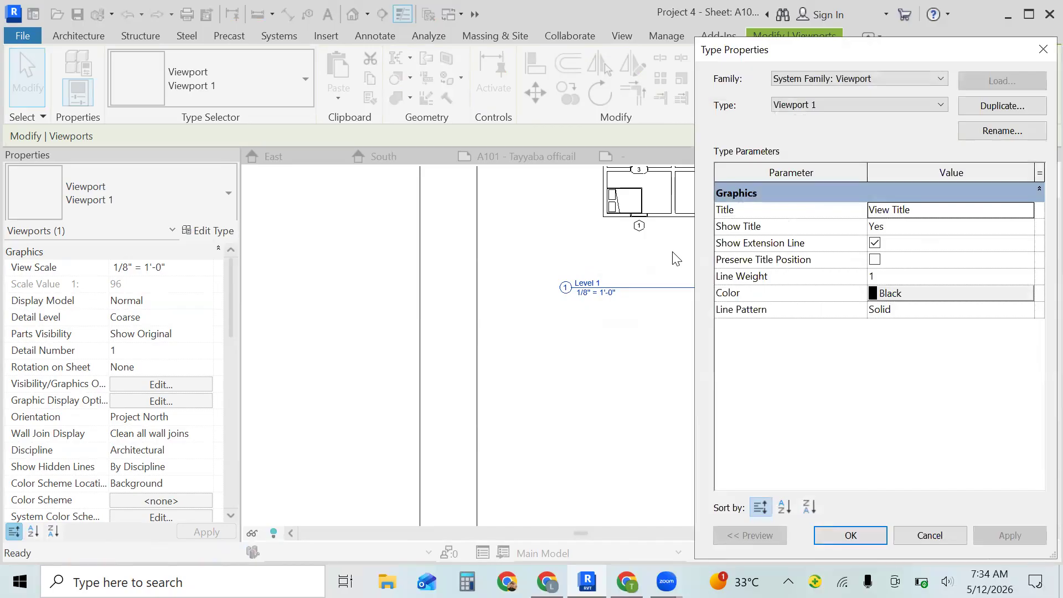
Set the viewport type's Title to <none> and its Show Title option to No, applying each change
{"action": "left_click", "coordinate": [949, 210]}
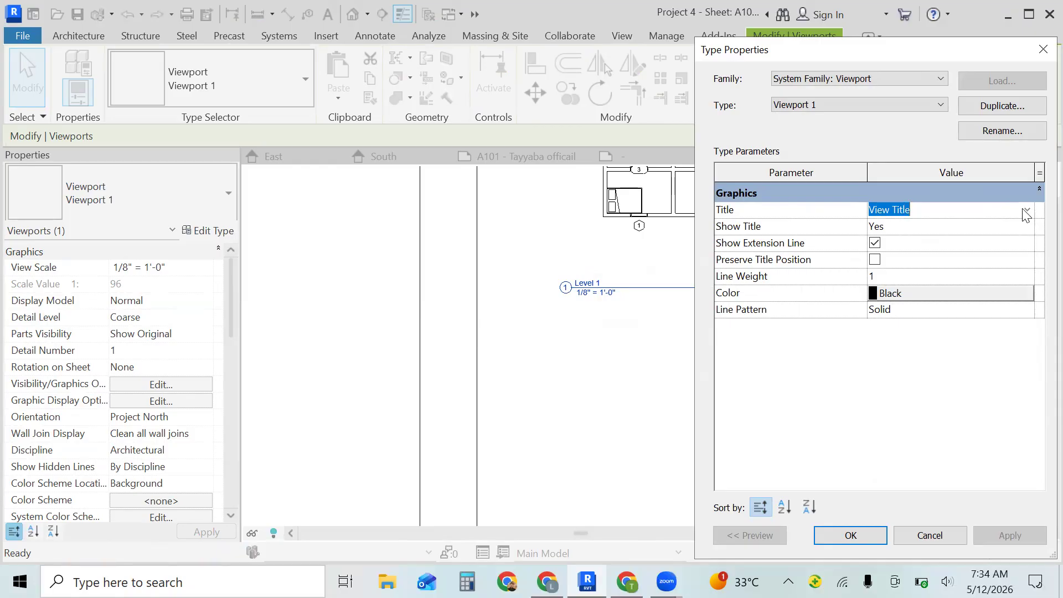
{"action": "left_click", "coordinate": [1027, 211]}
{"action": "left_click", "coordinate": [912, 227]}
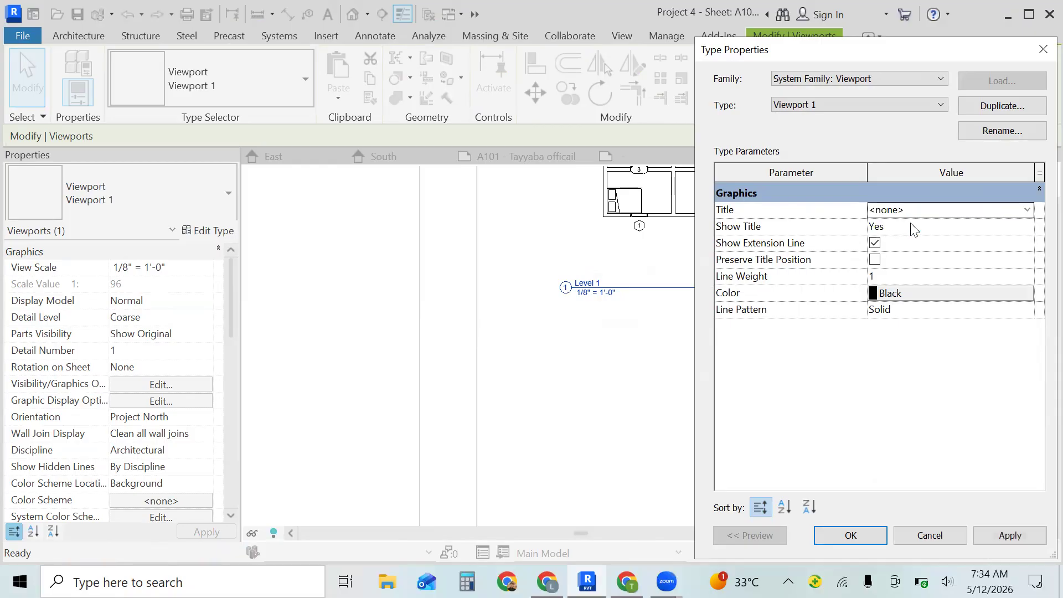
{"action": "left_click", "coordinate": [1018, 536]}
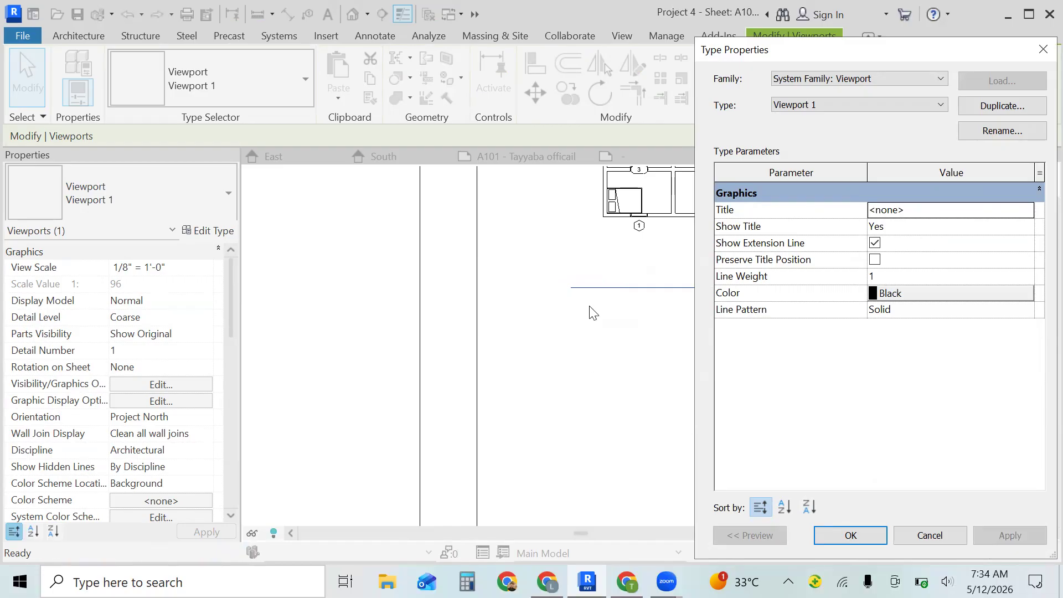
{"action": "left_click", "coordinate": [1013, 212]}
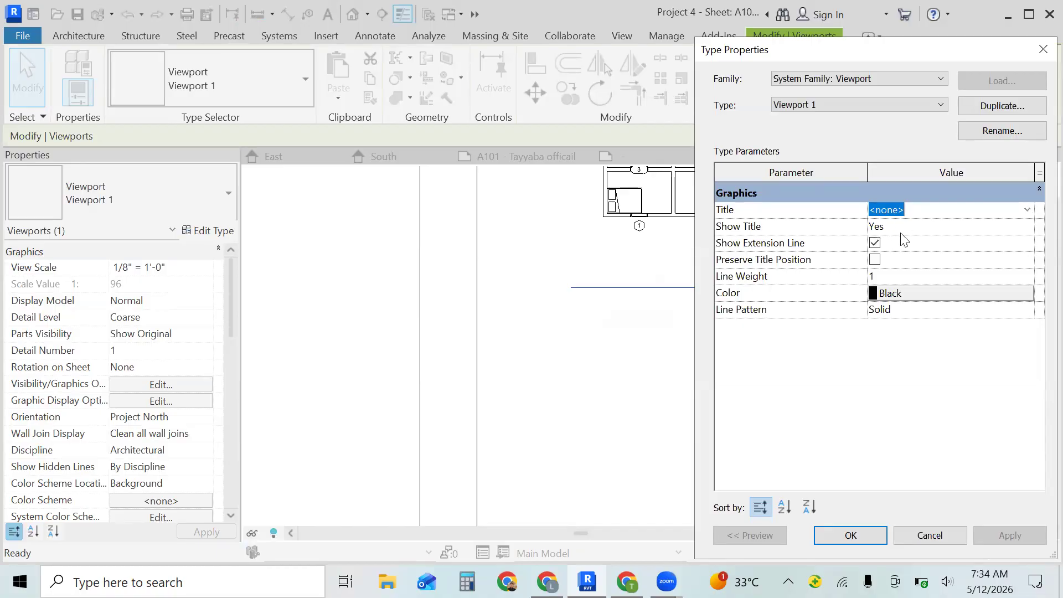
{"action": "left_click", "coordinate": [974, 228]}
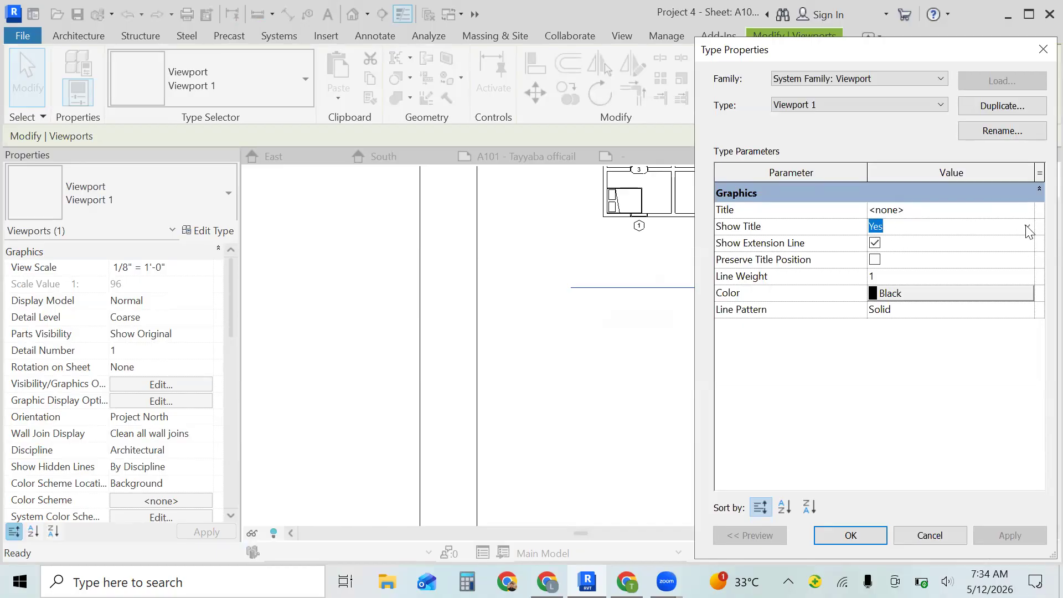
{"action": "left_click", "coordinate": [1027, 228]}
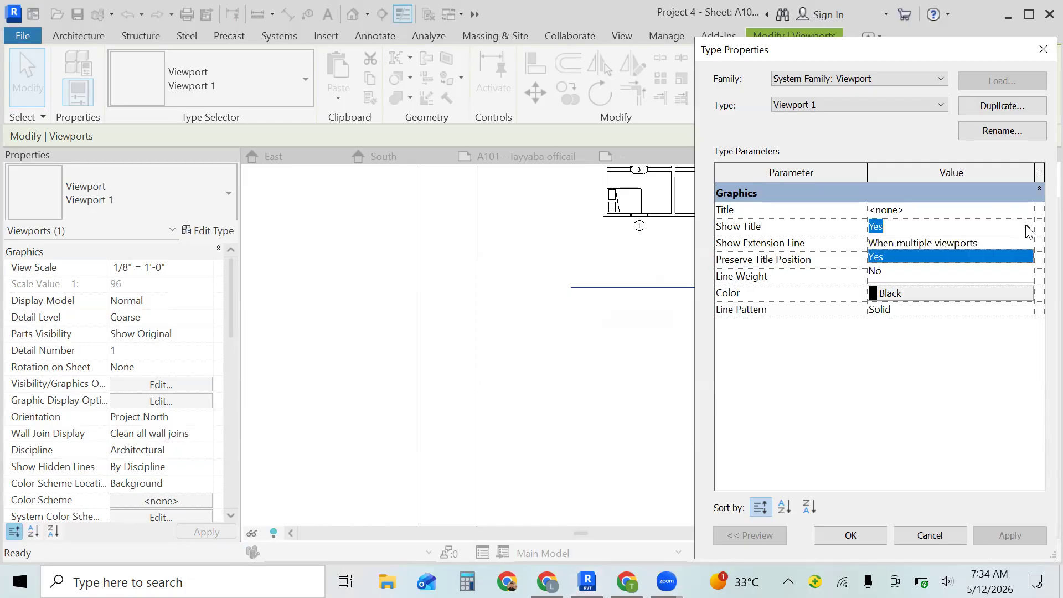
{"action": "left_click", "coordinate": [955, 271]}
{"action": "left_click", "coordinate": [1023, 537]}
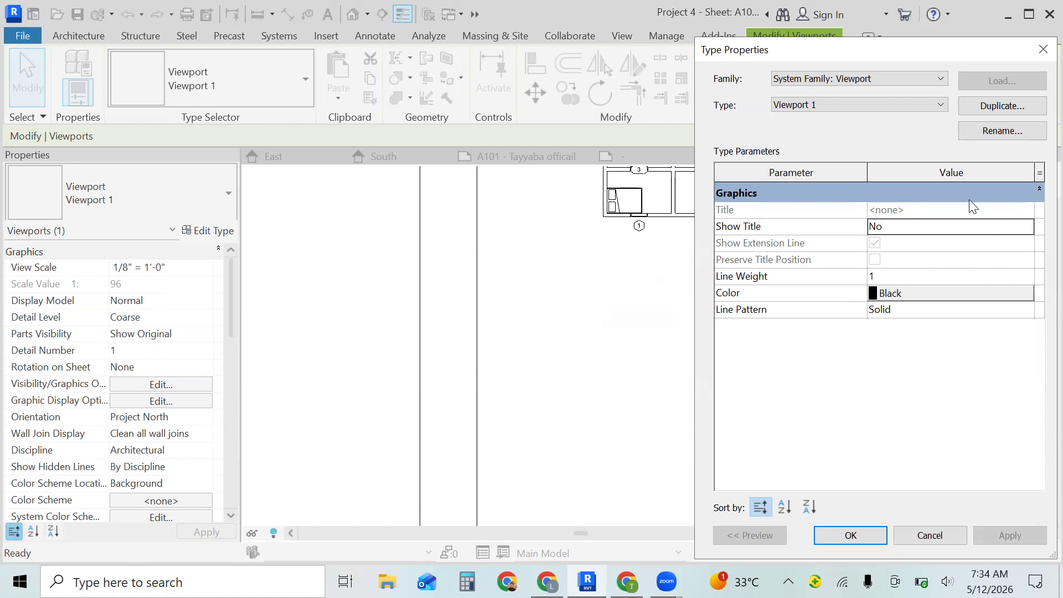
{"action": "left_click", "coordinate": [1007, 225]}
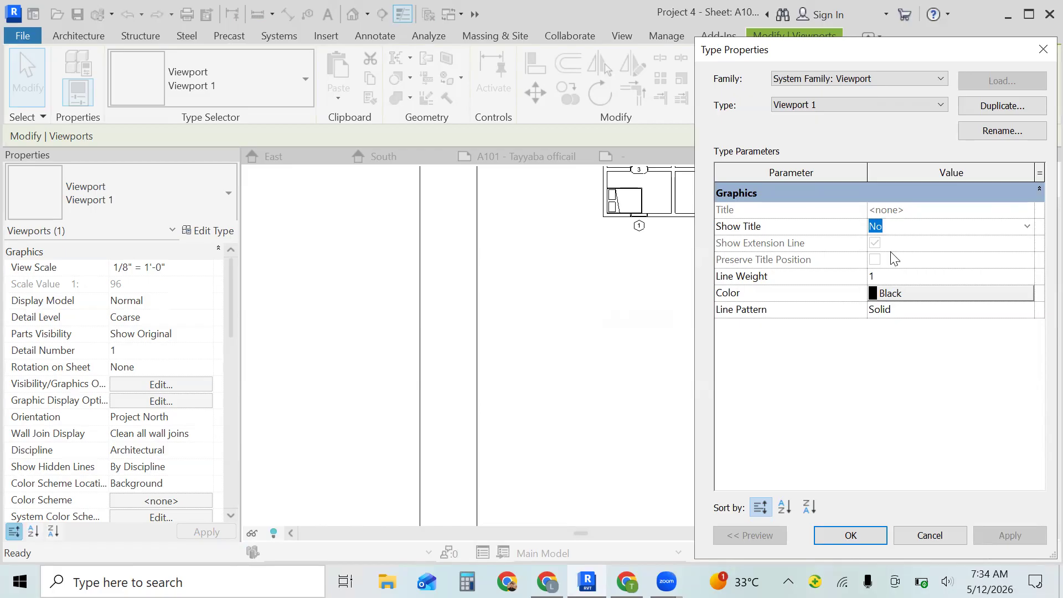
Set the viewport type's line color to the light red RGB 255-128-128
{"action": "left_click", "coordinate": [878, 293]}
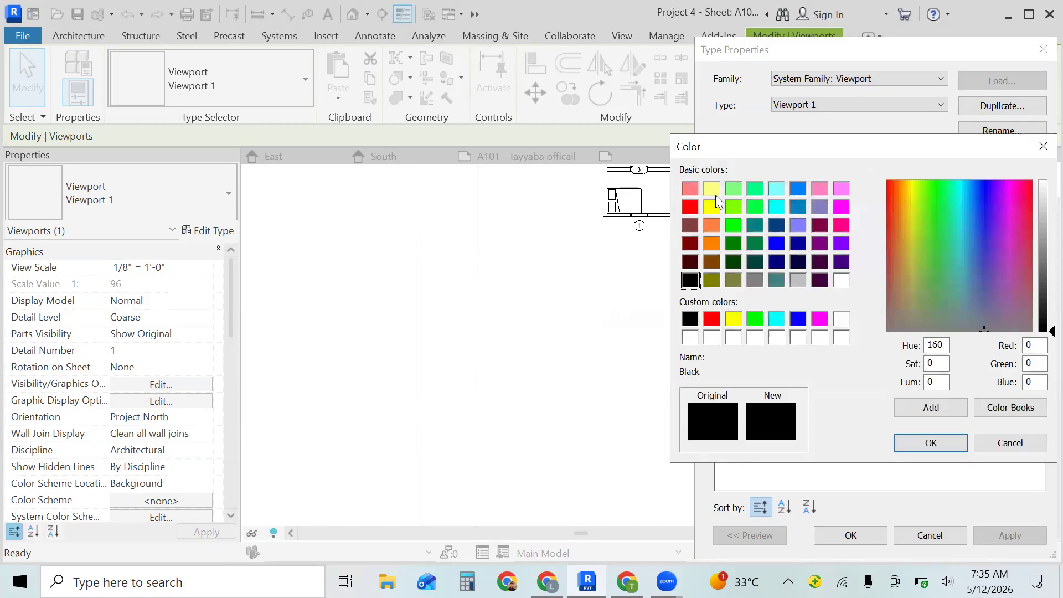
{"action": "left_click", "coordinate": [690, 188]}
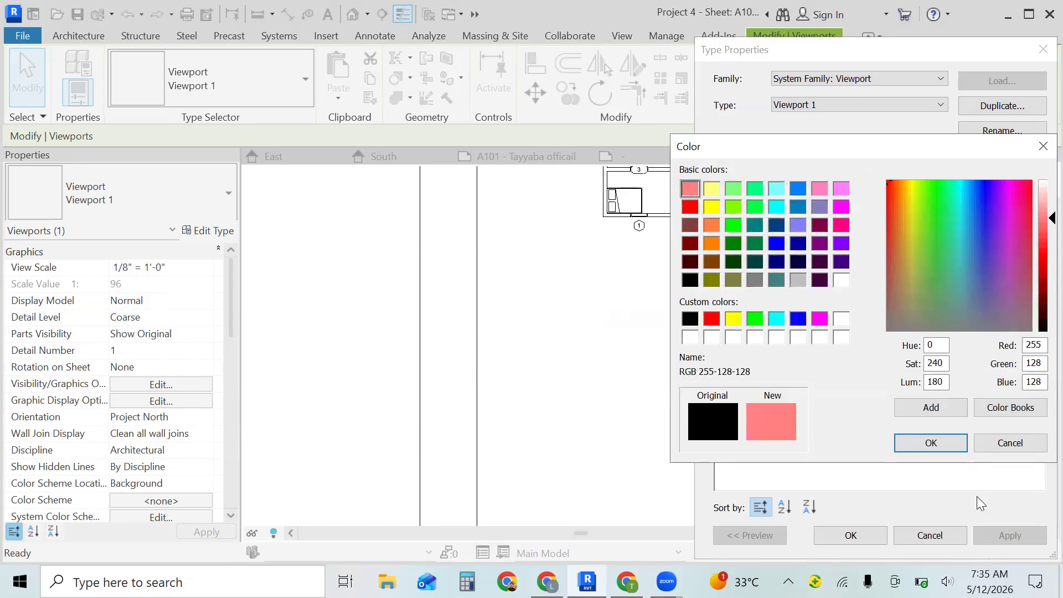
{"action": "left_click", "coordinate": [943, 450]}
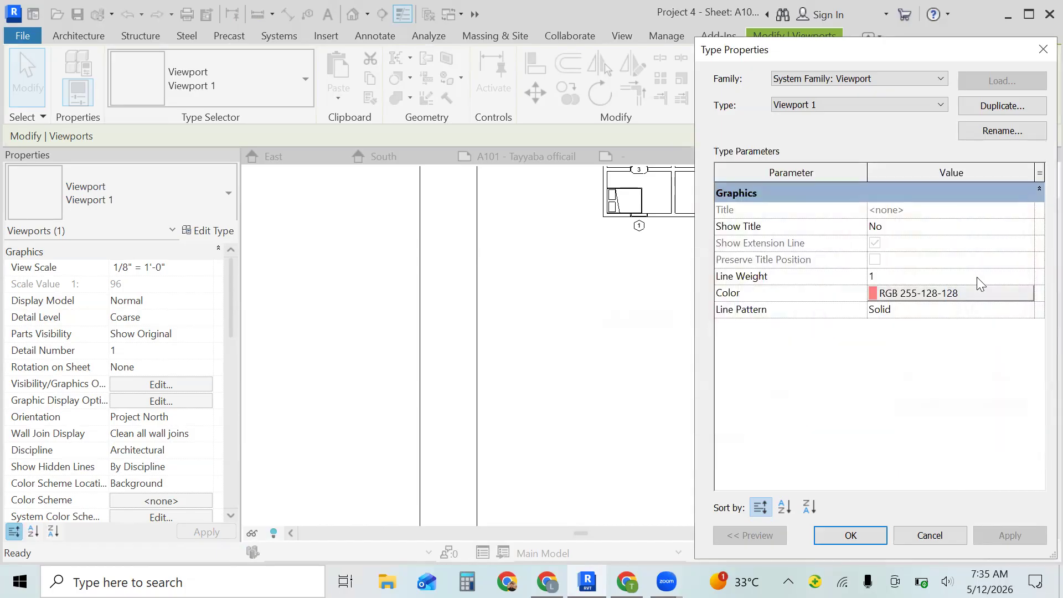
Set the viewport type's Show Title option to Yes and its Title to View Title
{"action": "left_click", "coordinate": [1016, 226]}
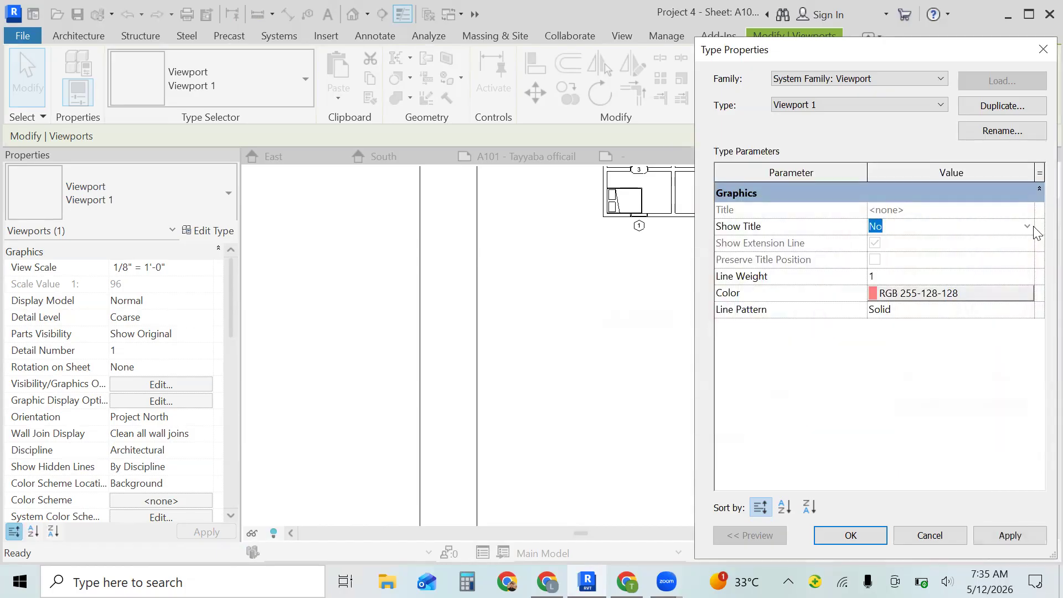
{"action": "left_click", "coordinate": [1028, 227]}
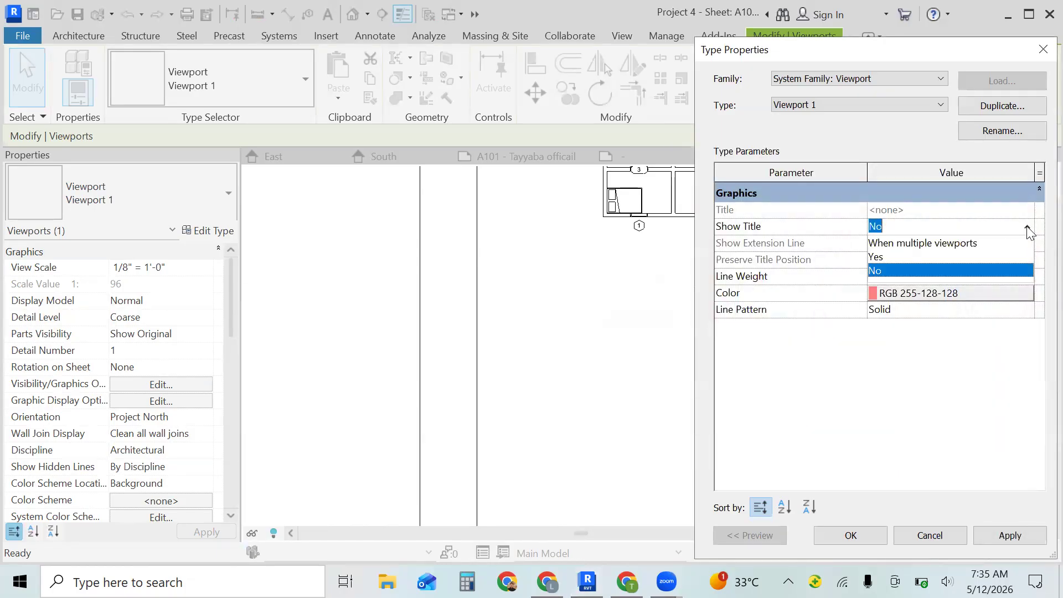
{"action": "left_click", "coordinate": [908, 258]}
{"action": "left_click", "coordinate": [995, 211]}
{"action": "left_click", "coordinate": [1027, 211]}
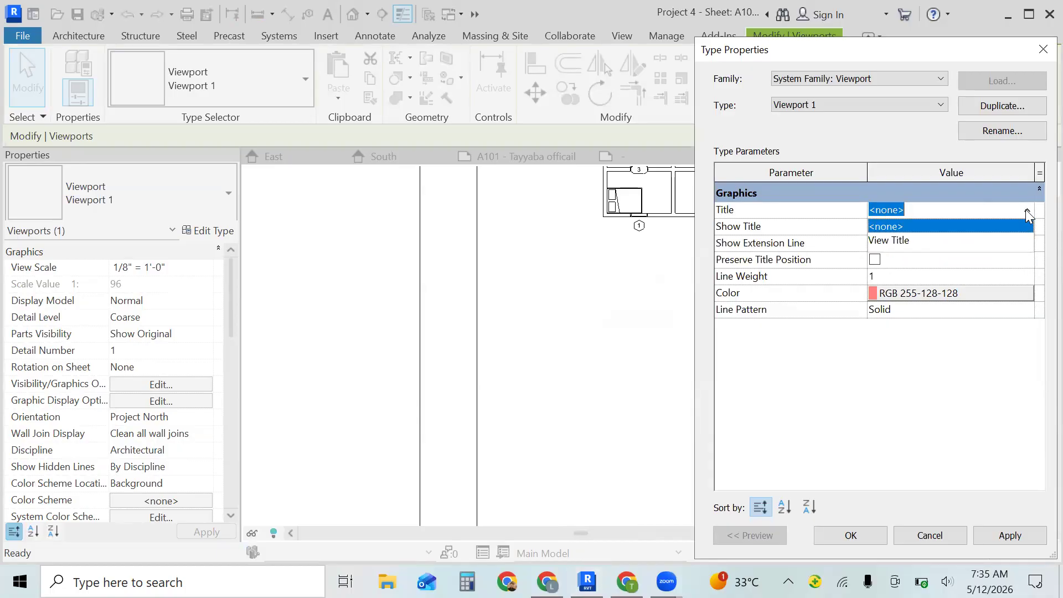
{"action": "left_click", "coordinate": [940, 243]}
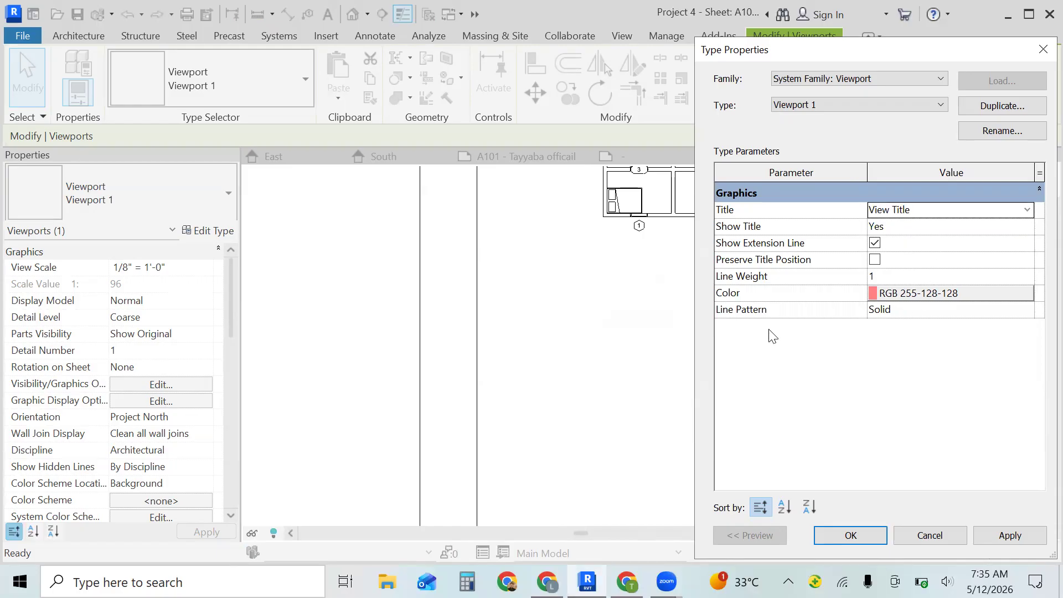
Set the viewport type's line pattern to Dash and apply the type changes
{"action": "left_click", "coordinate": [935, 313]}
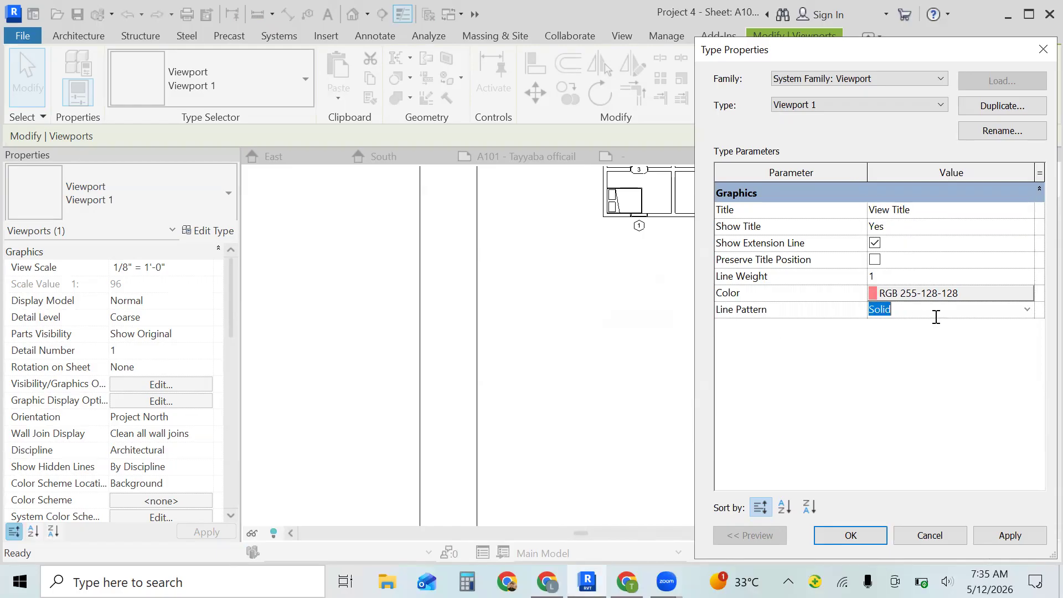
{"action": "left_click", "coordinate": [1028, 310]}
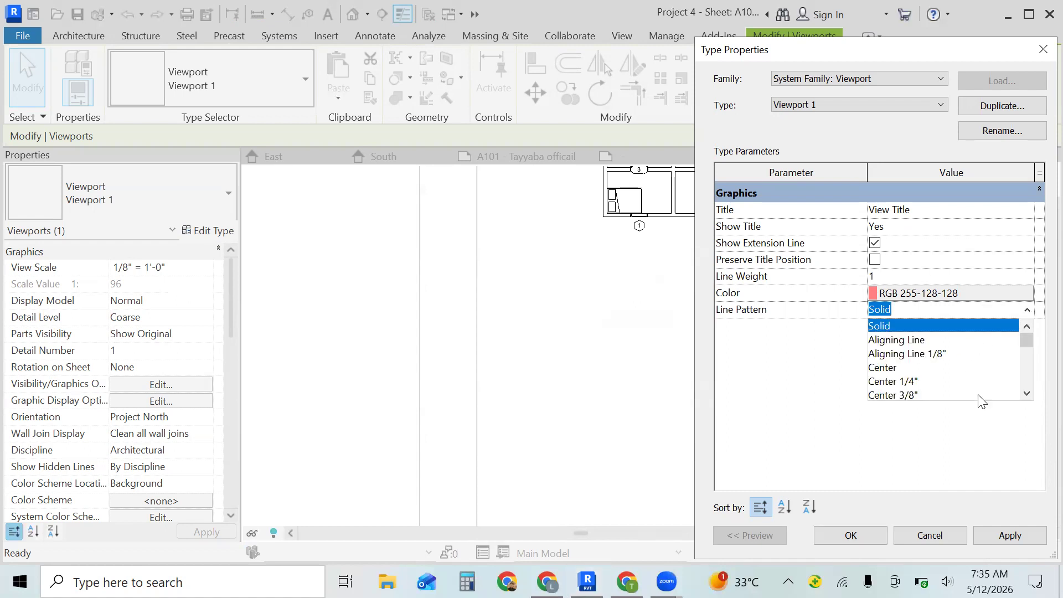
{"action": "left_click", "coordinate": [1030, 396]}
{"action": "left_click", "coordinate": [1030, 396]}
{"action": "left_click", "coordinate": [1030, 396]}
{"action": "left_click", "coordinate": [1030, 395]}
{"action": "left_click", "coordinate": [1030, 395]}
{"action": "left_click", "coordinate": [880, 355]}
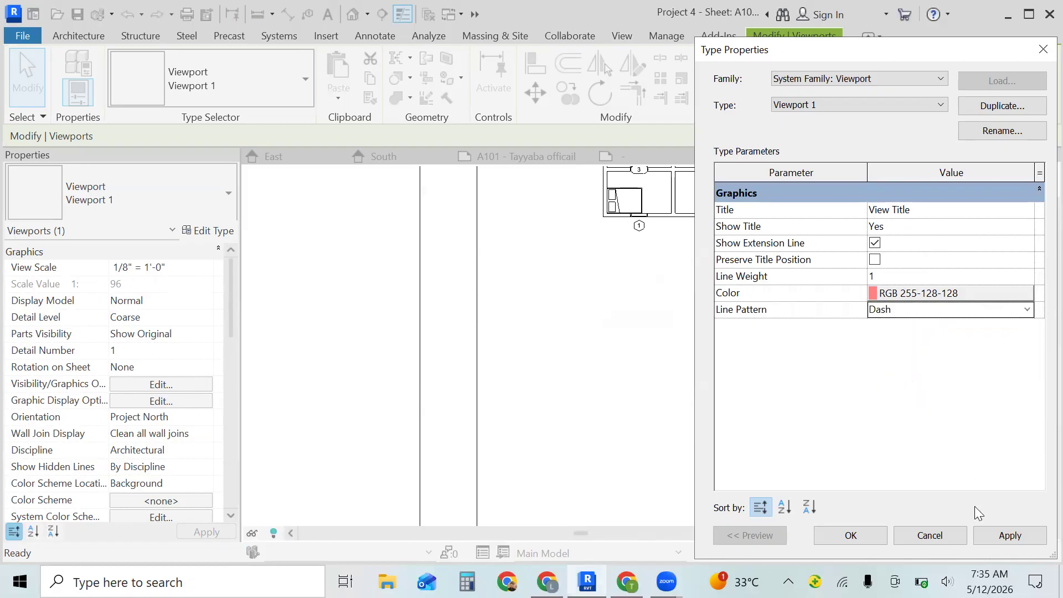
{"action": "left_click", "coordinate": [1004, 543]}
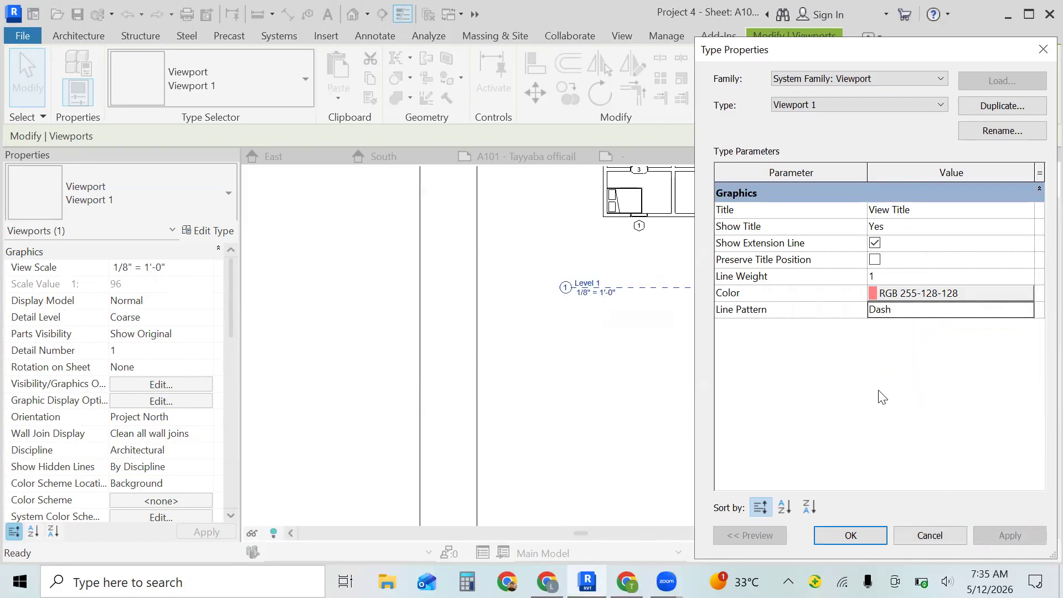
{"action": "left_click", "coordinate": [848, 533]}
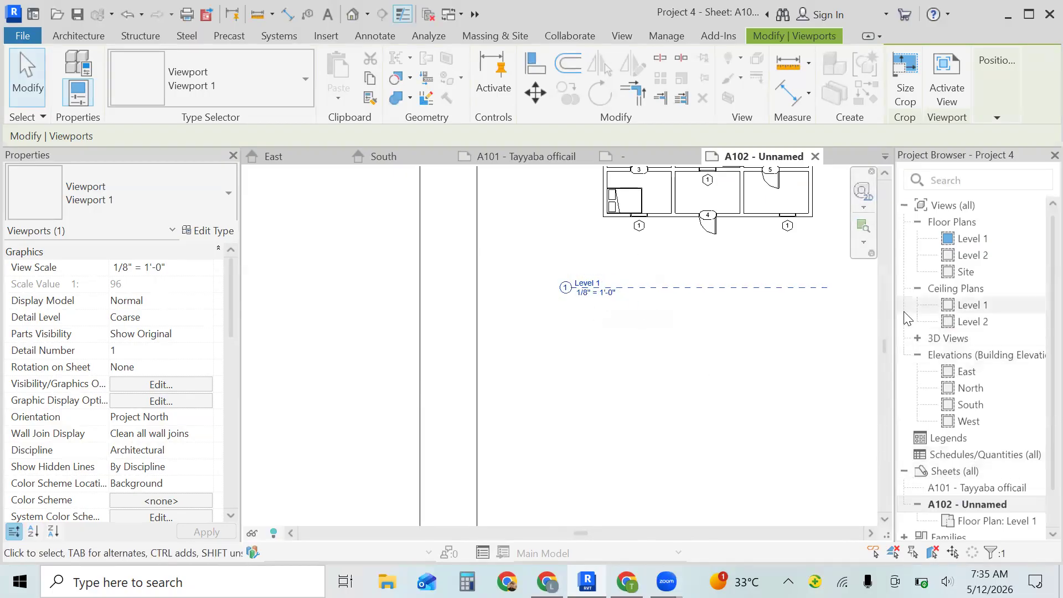
Place the {3D} view in the lower part of sheet A102, below the Level 1 floor plan and aligned with its title
{"action": "left_click", "coordinate": [865, 243]}
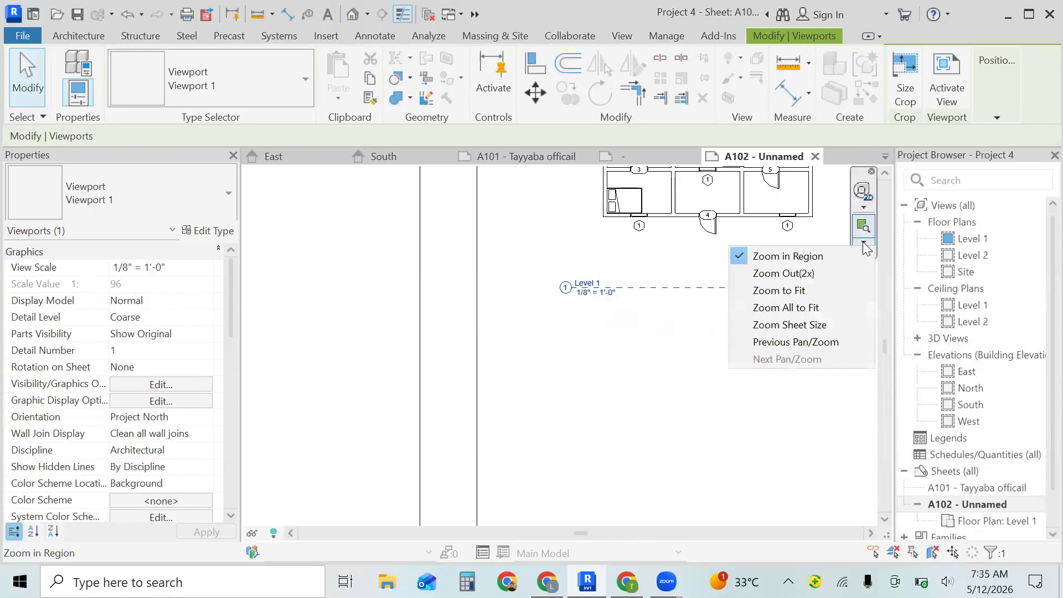
{"action": "left_click", "coordinate": [833, 271]}
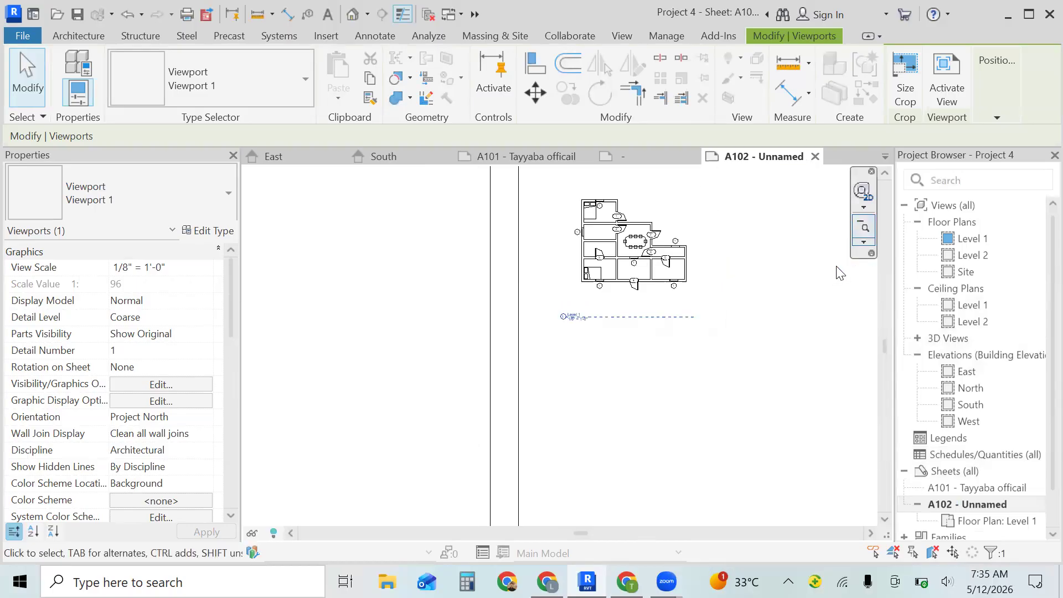
{"action": "left_click", "coordinate": [865, 227]}
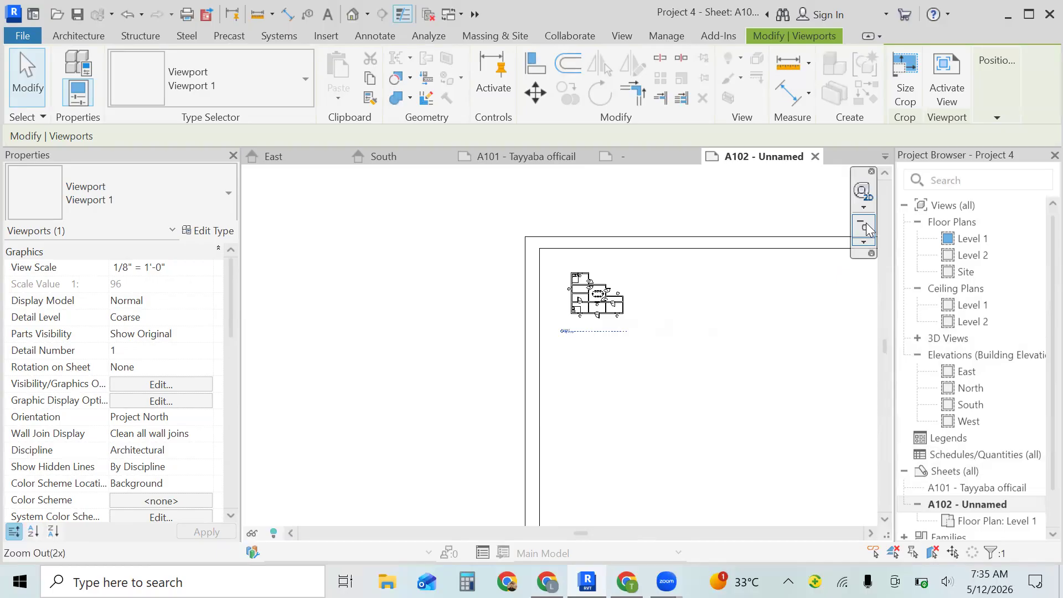
{"action": "left_click", "coordinate": [866, 228]}
{"action": "left_click", "coordinate": [864, 242]}
{"action": "left_click", "coordinate": [826, 256]}
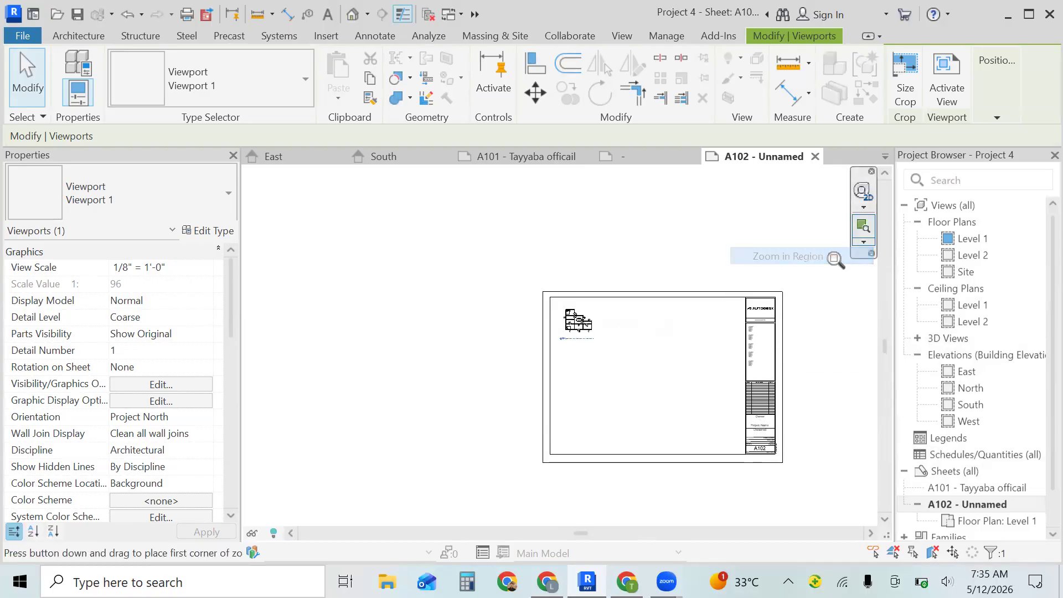
{"action": "left_click_drag", "start_coordinate": [789, 281], "coordinate": [541, 476]}
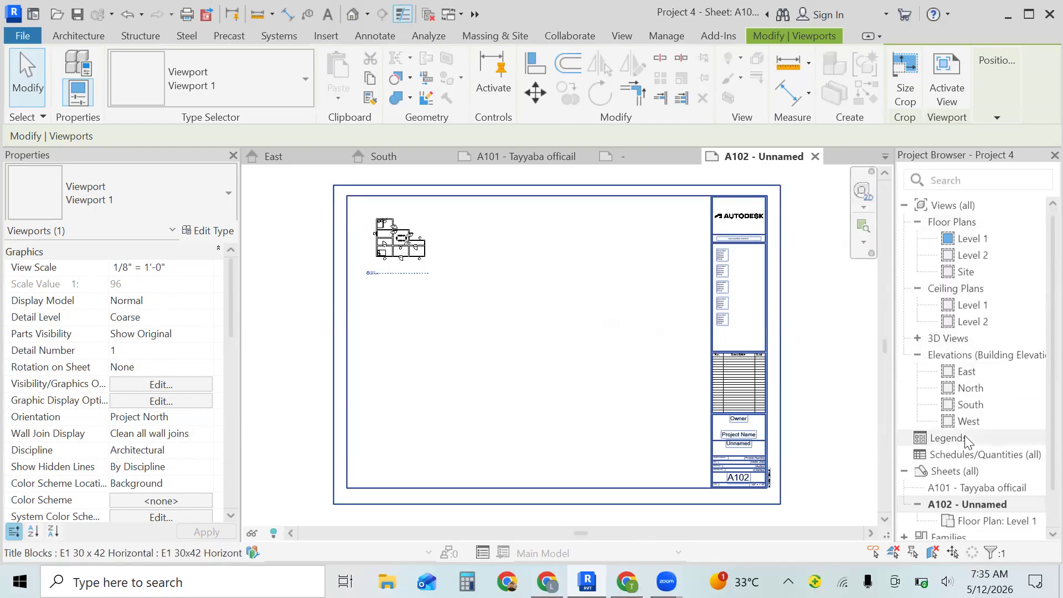
{"action": "left_click", "coordinate": [948, 339]}
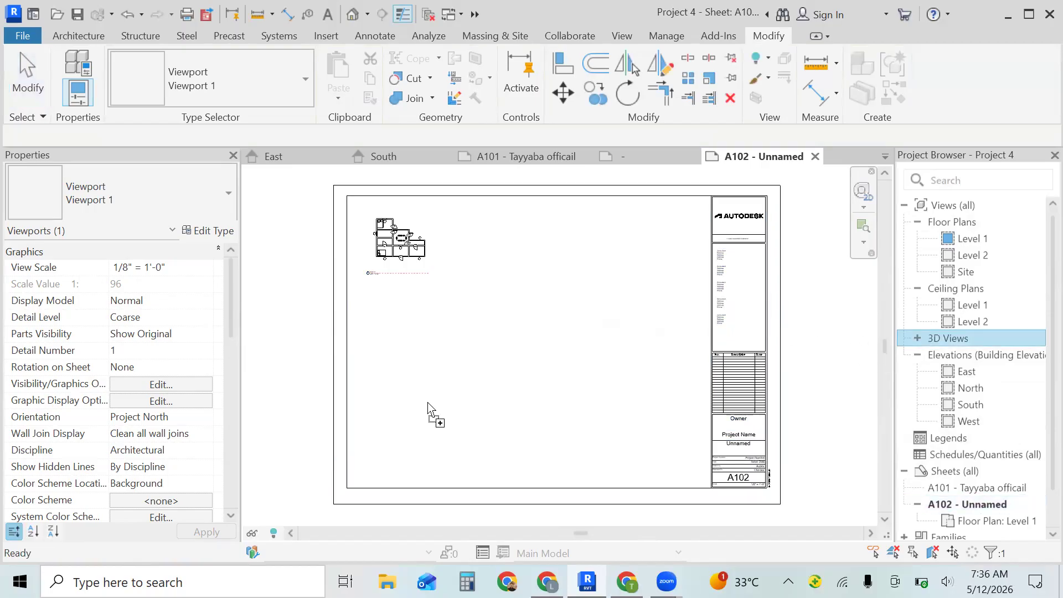
{"action": "left_click", "coordinate": [407, 414]}
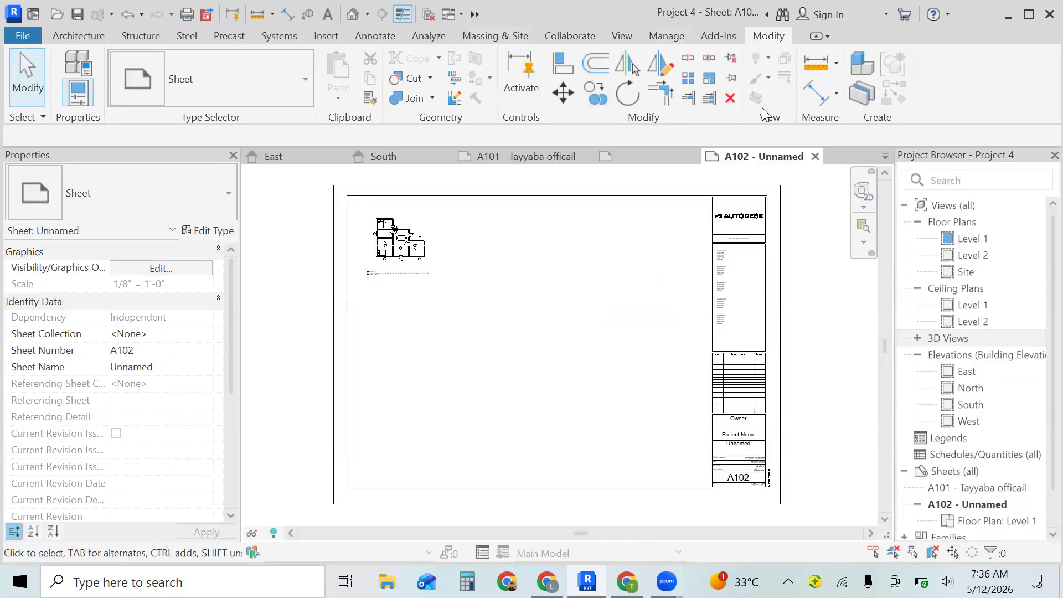
{"action": "left_click", "coordinate": [622, 36]}
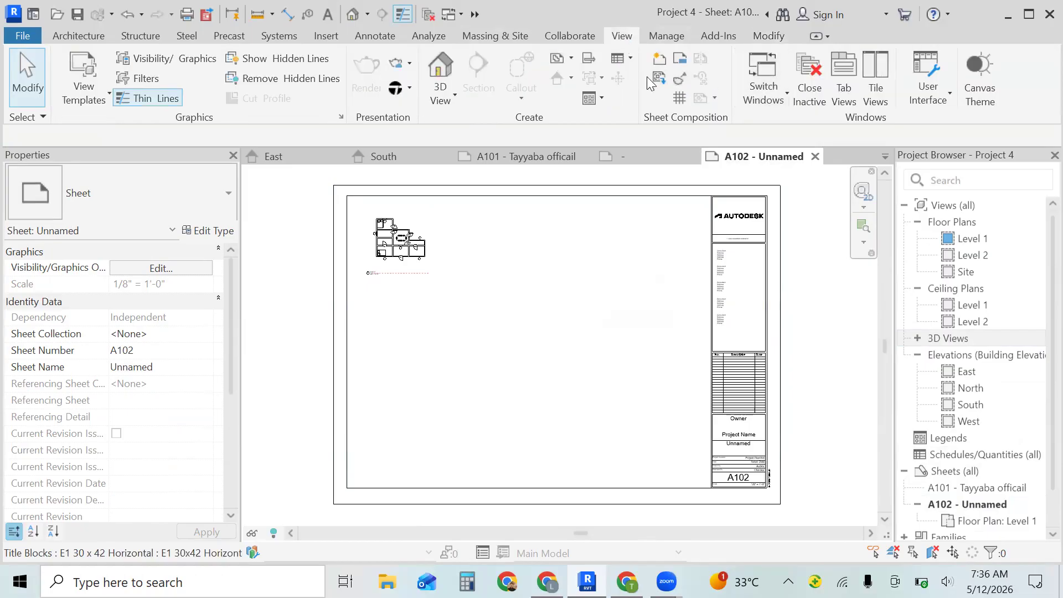
{"action": "left_click", "coordinate": [665, 76]}
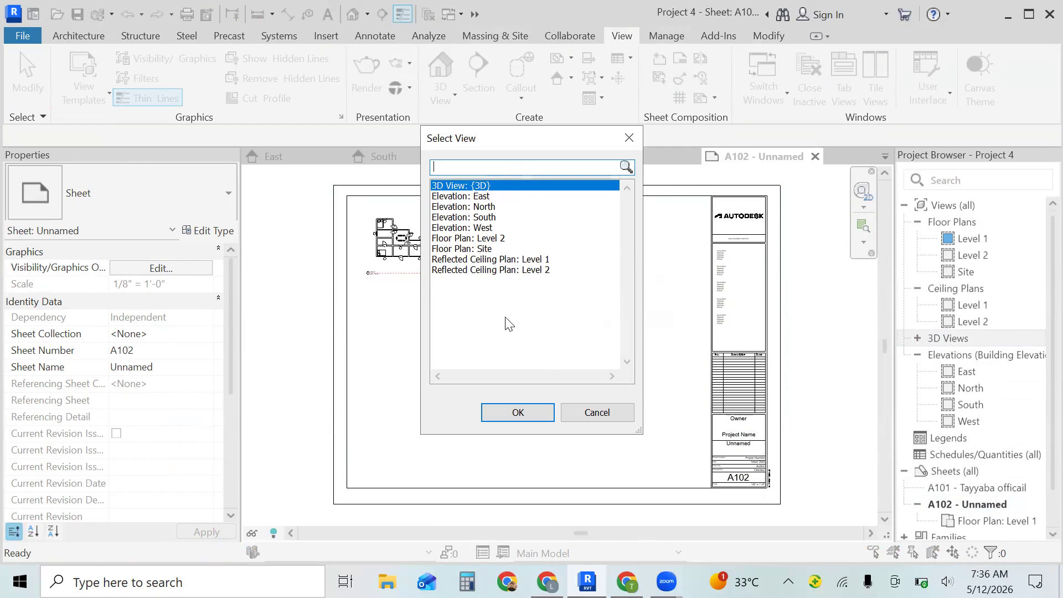
{"action": "left_click", "coordinate": [526, 411]}
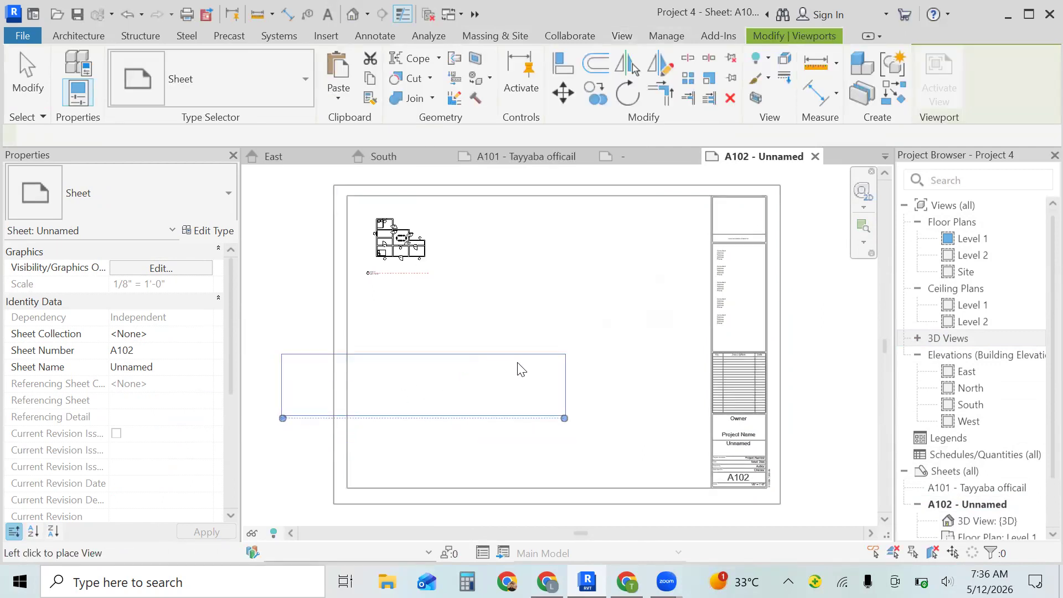
{"action": "left_click", "coordinate": [520, 421]}
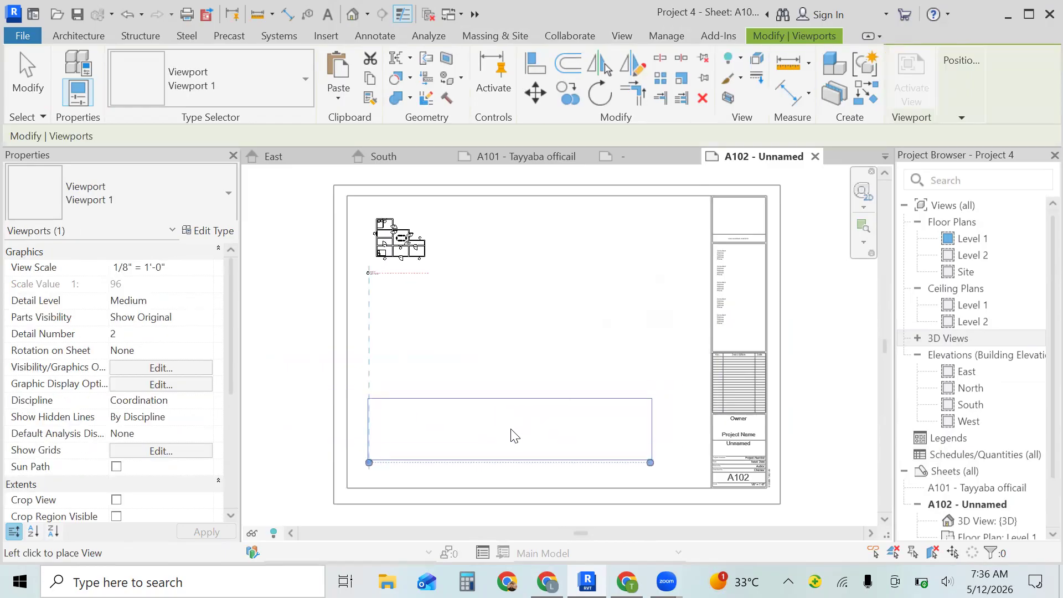
Drop the {3D} viewport onto sheet A102 beneath the Level 1 plan
{"action": "left_click", "coordinate": [515, 435]}
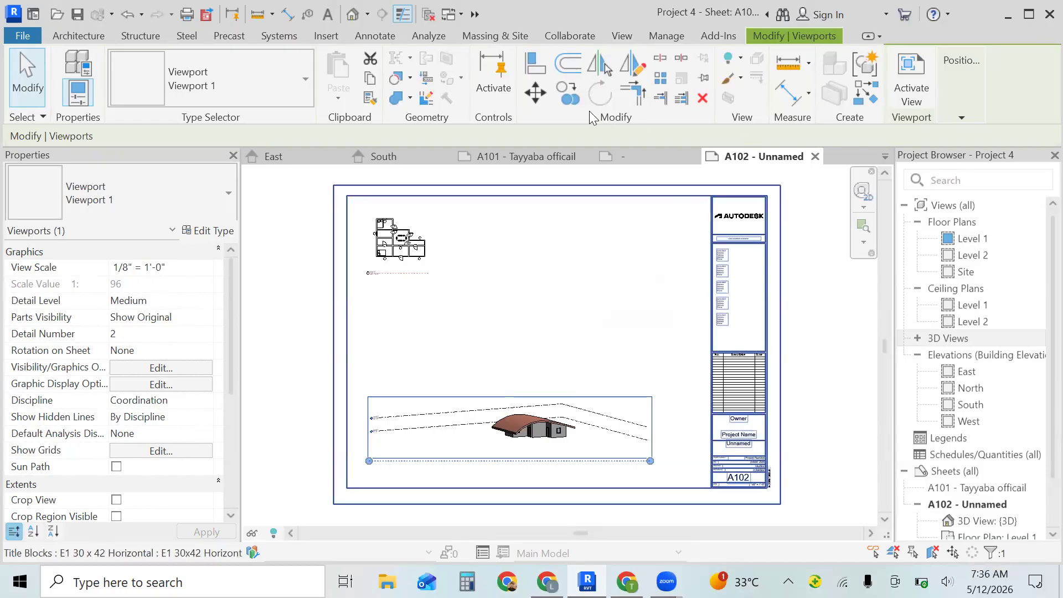
Open the Level 1 floor plan and duplicate it with the Duplicate View option
{"action": "double_click", "coordinate": [969, 239]}
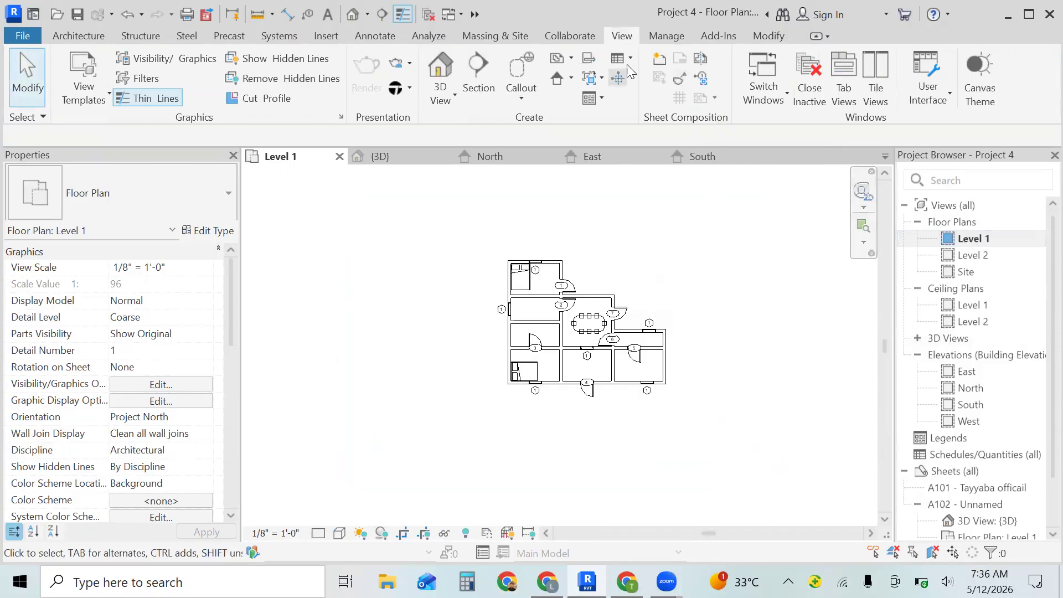
{"action": "left_click", "coordinate": [601, 80]}
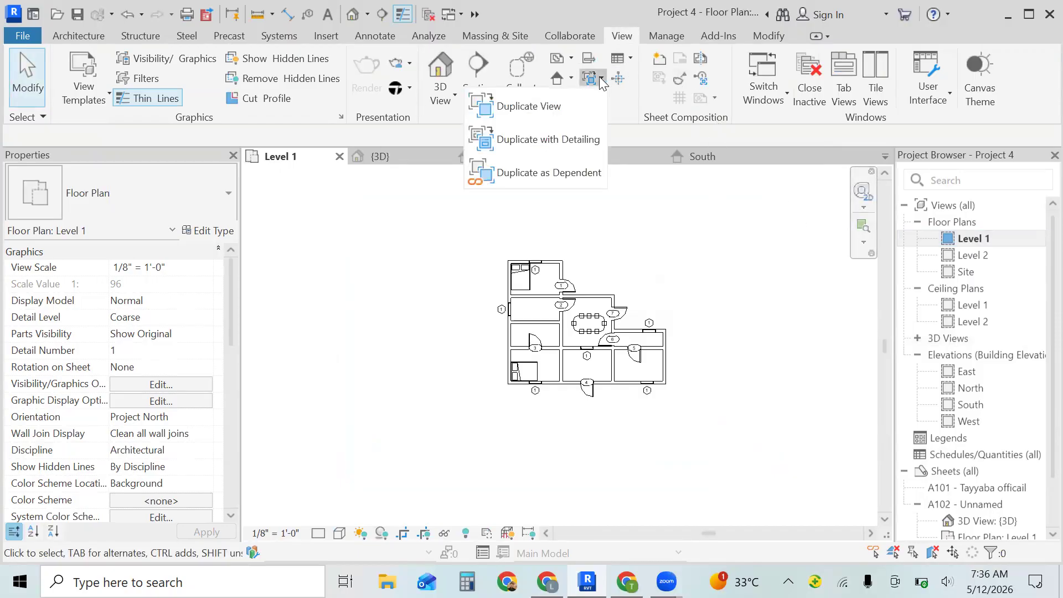
{"action": "left_click", "coordinate": [559, 103]}
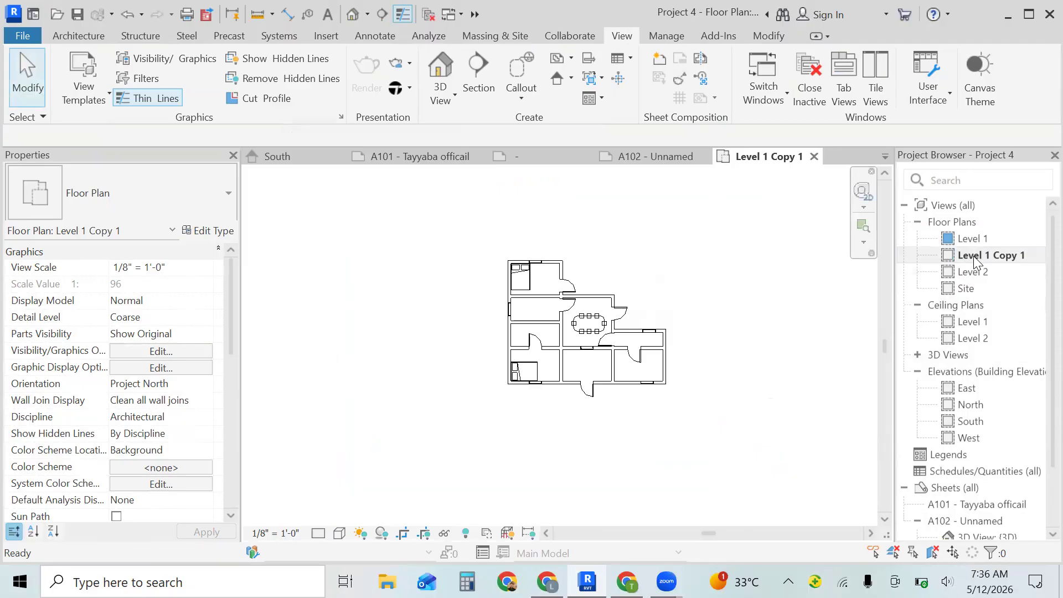
{"action": "left_click", "coordinate": [965, 518]}
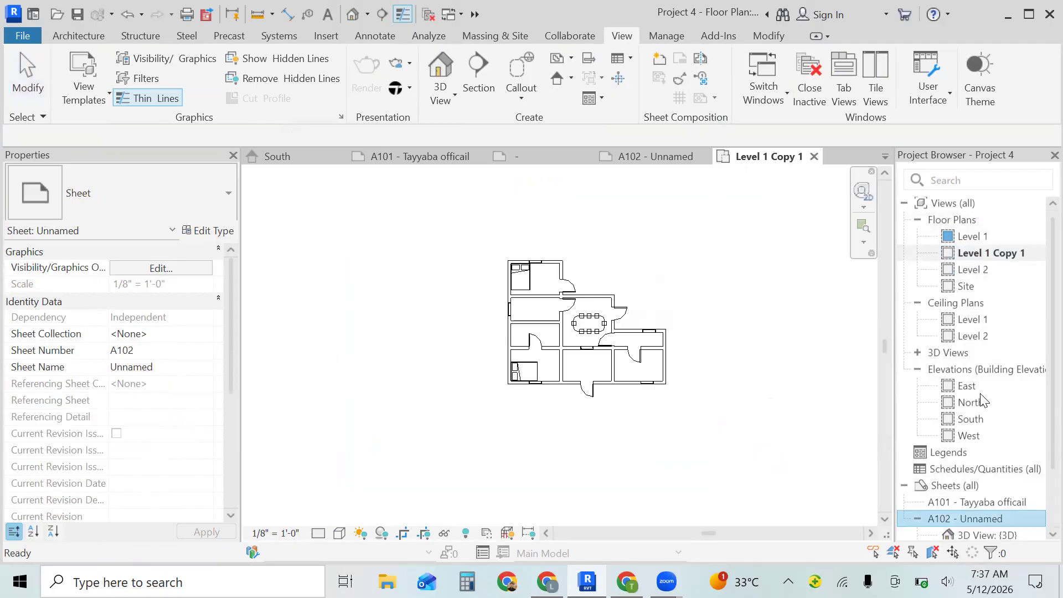
{"action": "left_click", "coordinate": [971, 519]}
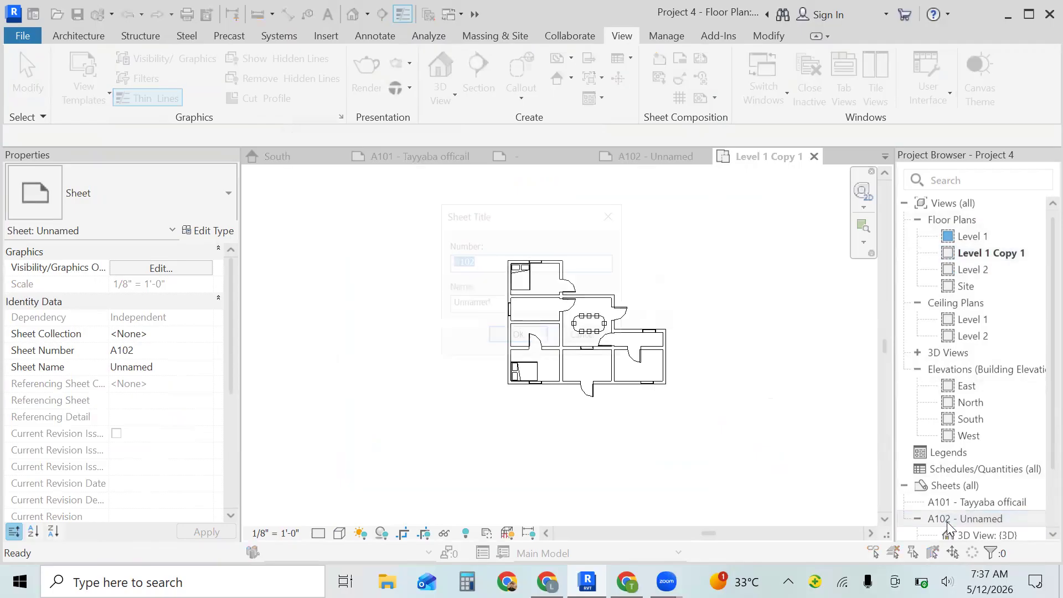
{"action": "left_click", "coordinate": [611, 218]}
Open sheet A102 and place the Level 1 Copy 1 plan in its upper part, to the right of the Level 1 plan
{"action": "double_click", "coordinate": [1002, 520]}
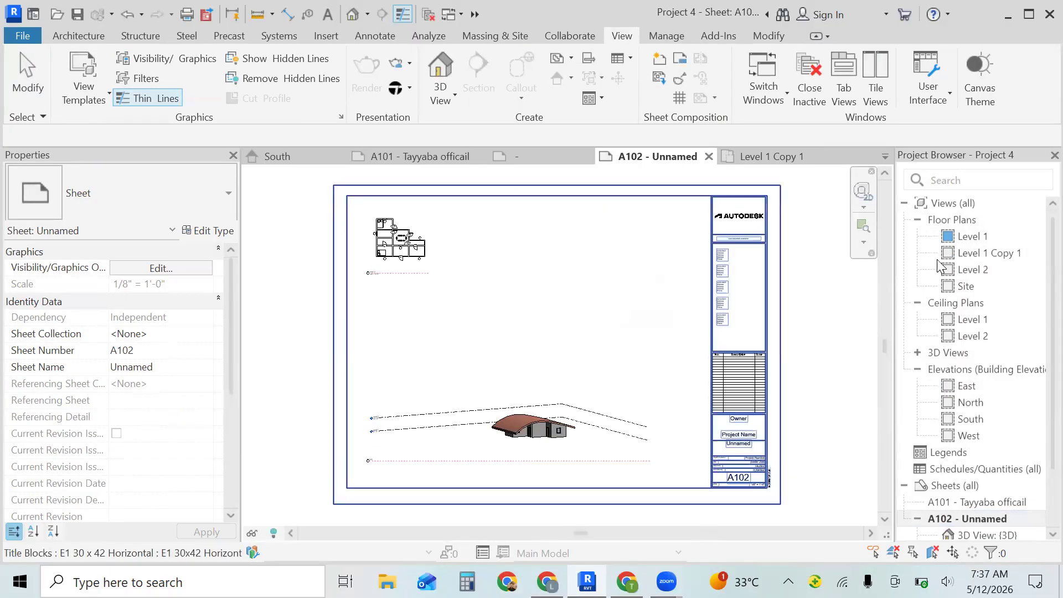
{"action": "left_click_drag", "start_coordinate": [980, 253], "coordinate": [550, 237]}
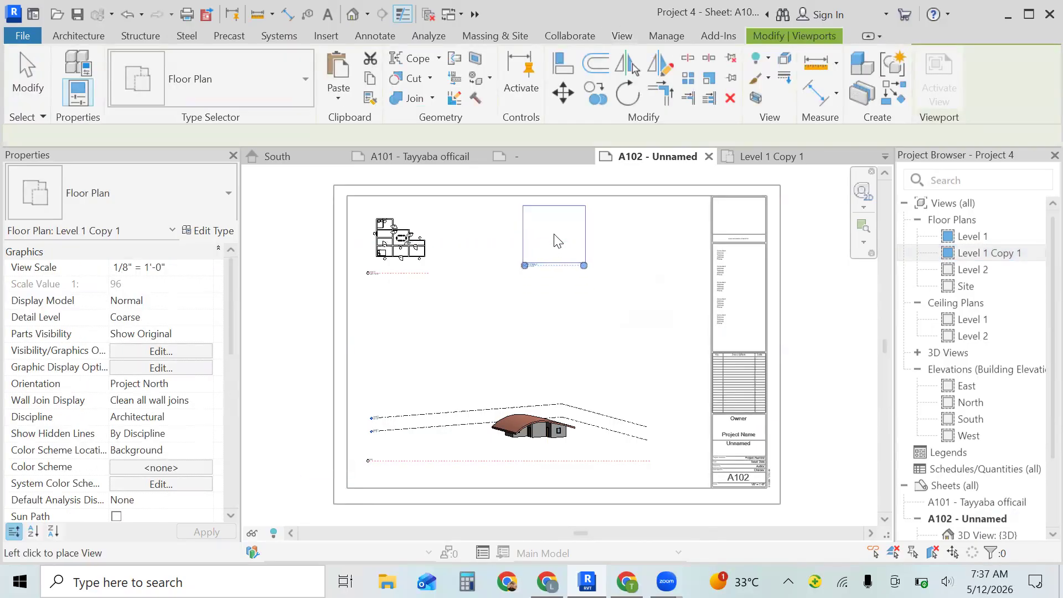
{"action": "left_click", "coordinate": [556, 239]}
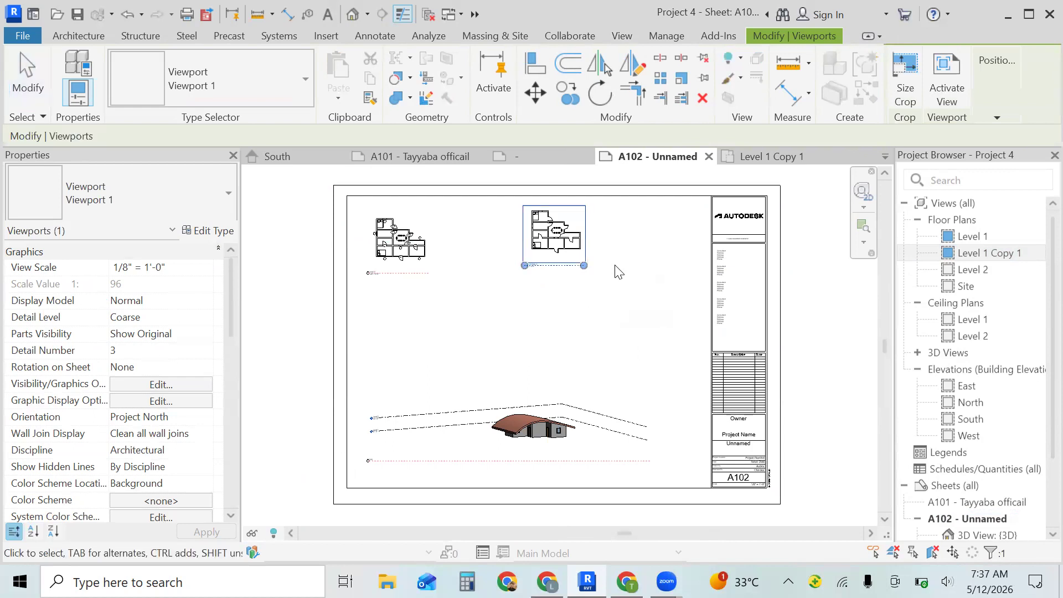
{"action": "left_click", "coordinate": [618, 272]}
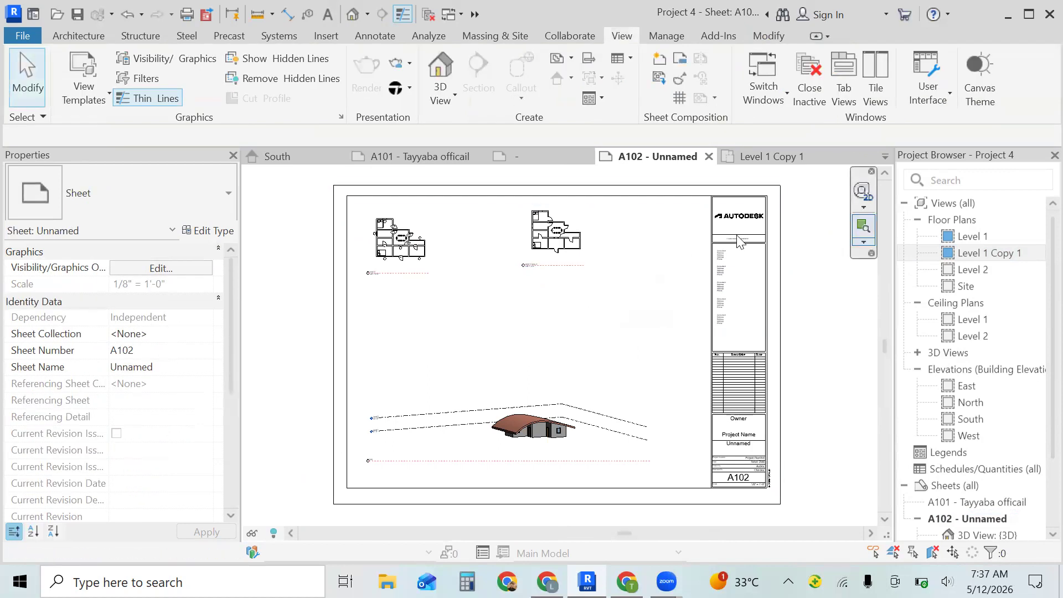
Examine the Level 1 Copy 1 plan on the sheet up close, and return to an overview of the whole sheet
{"action": "left_click", "coordinate": [861, 239]}
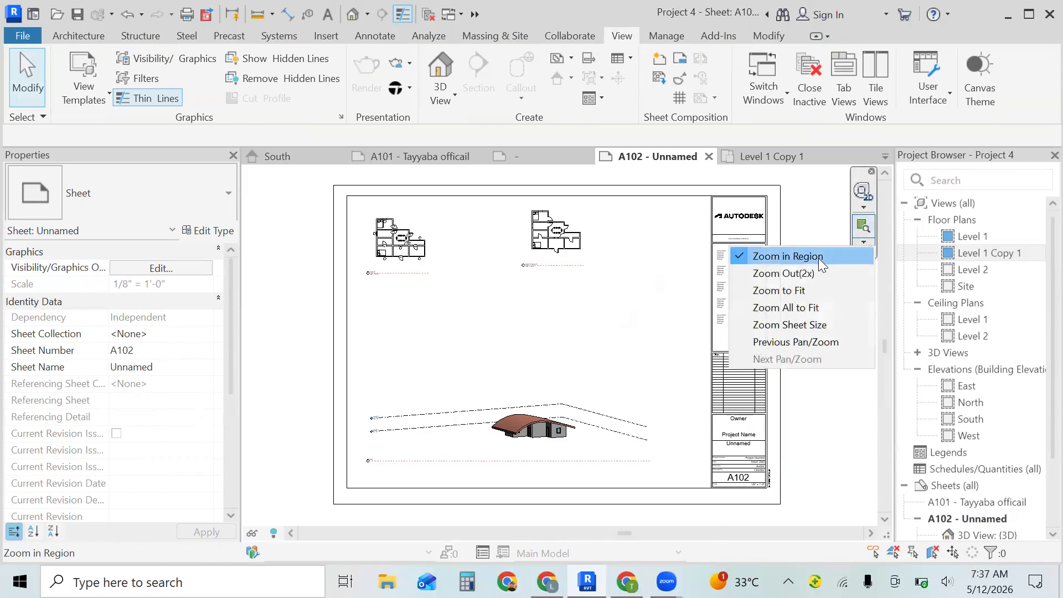
{"action": "left_click", "coordinate": [813, 275]}
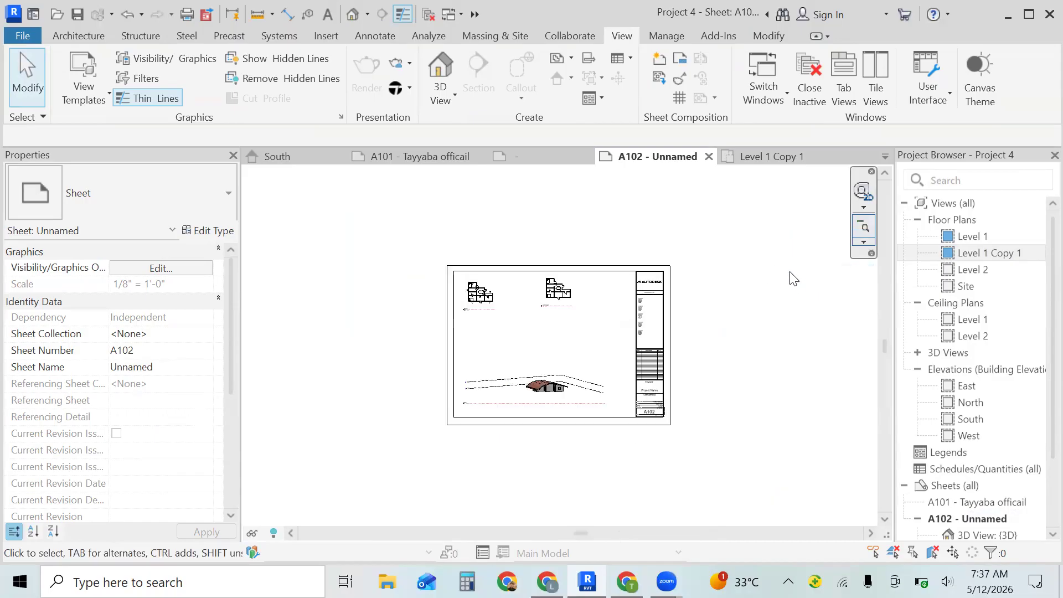
{"action": "left_click", "coordinate": [863, 242]}
{"action": "left_click", "coordinate": [824, 252]}
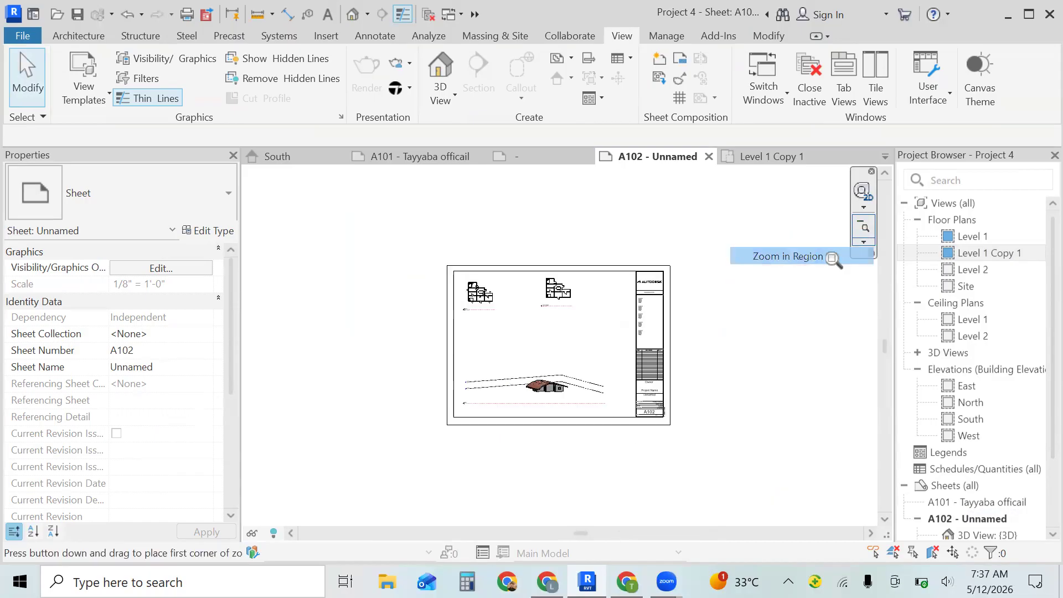
{"action": "left_click_drag", "start_coordinate": [690, 242], "coordinate": [500, 380]}
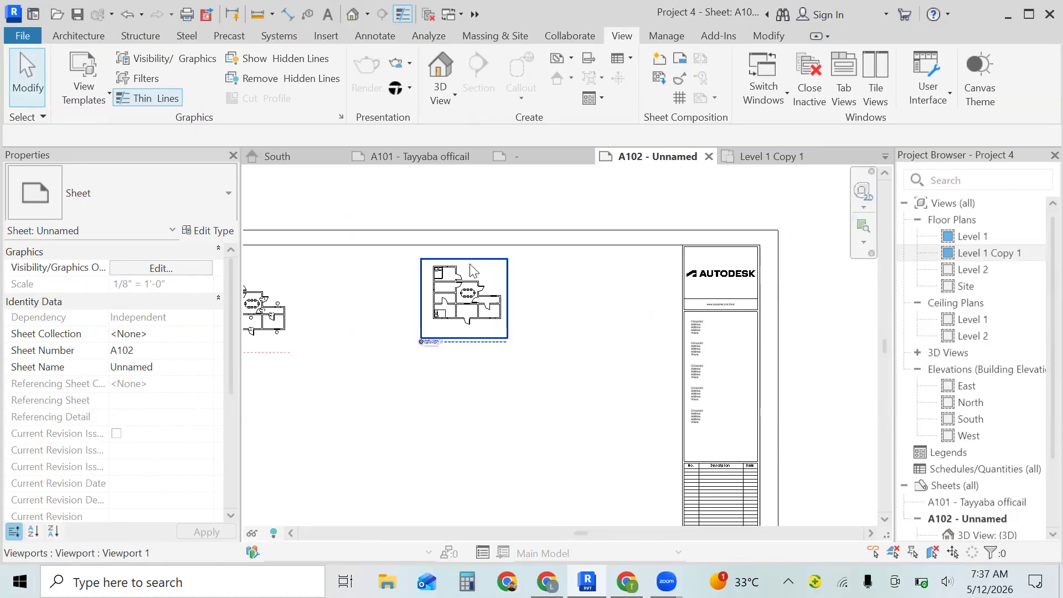
{"action": "left_click", "coordinate": [864, 242]}
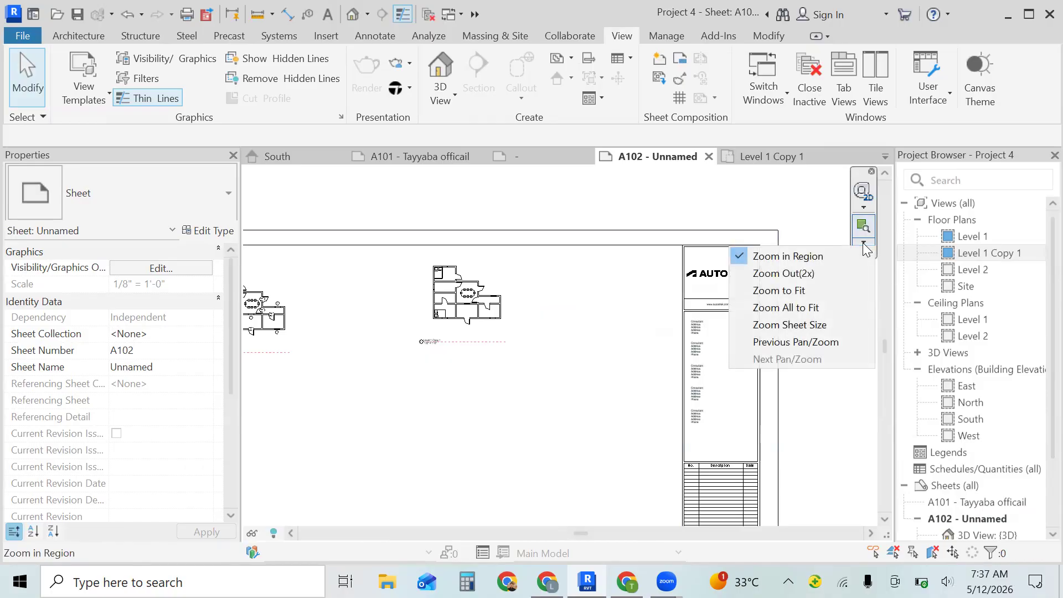
{"action": "left_click", "coordinate": [806, 275]}
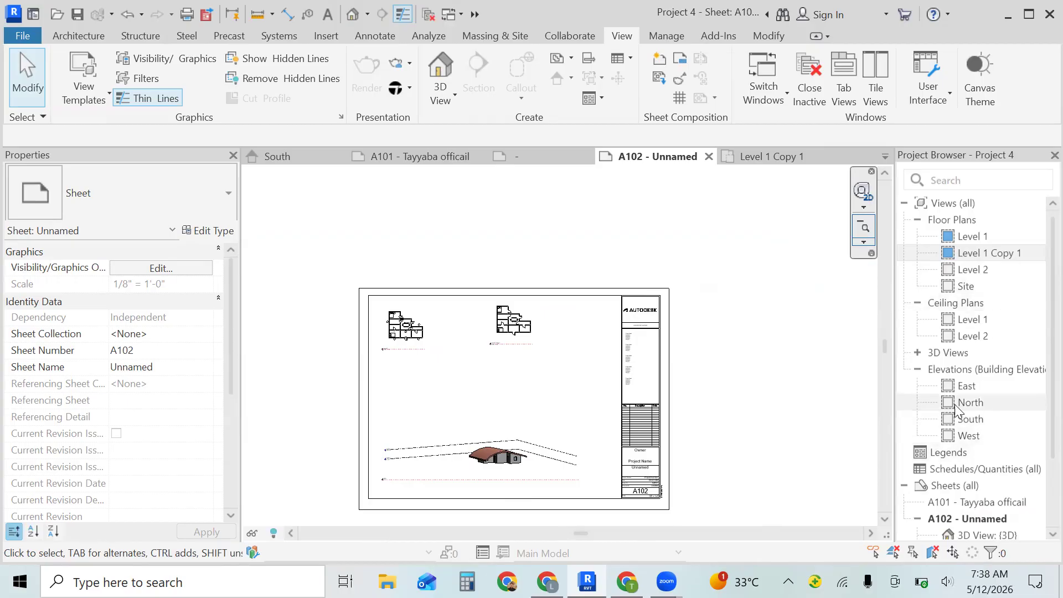
Open the {3D} view and choose Microsoft Print to PDF as the printer for the print job
{"action": "double_click", "coordinate": [950, 355]}
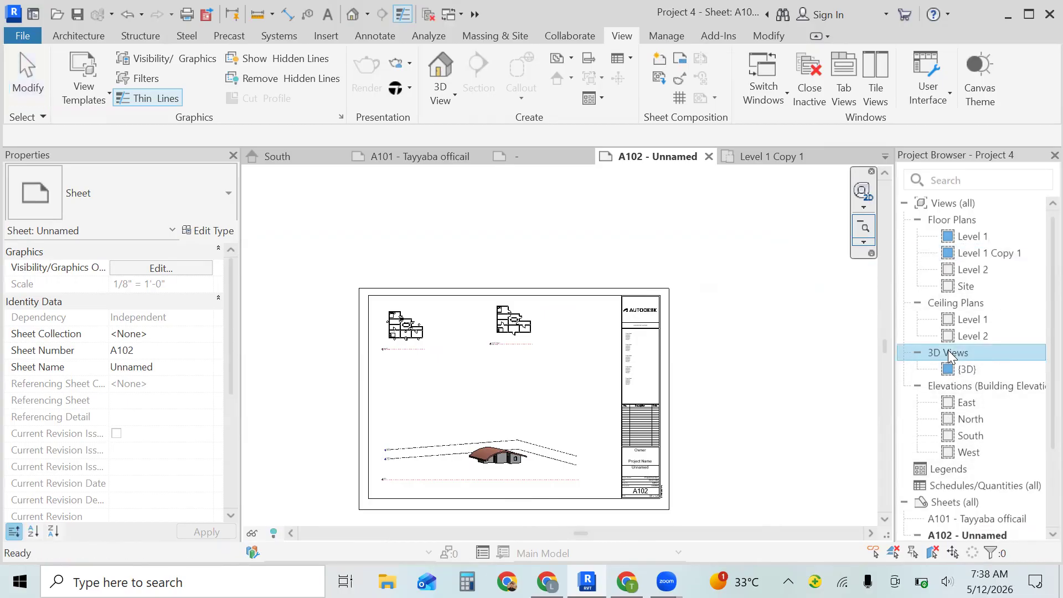
{"action": "double_click", "coordinate": [967, 369]}
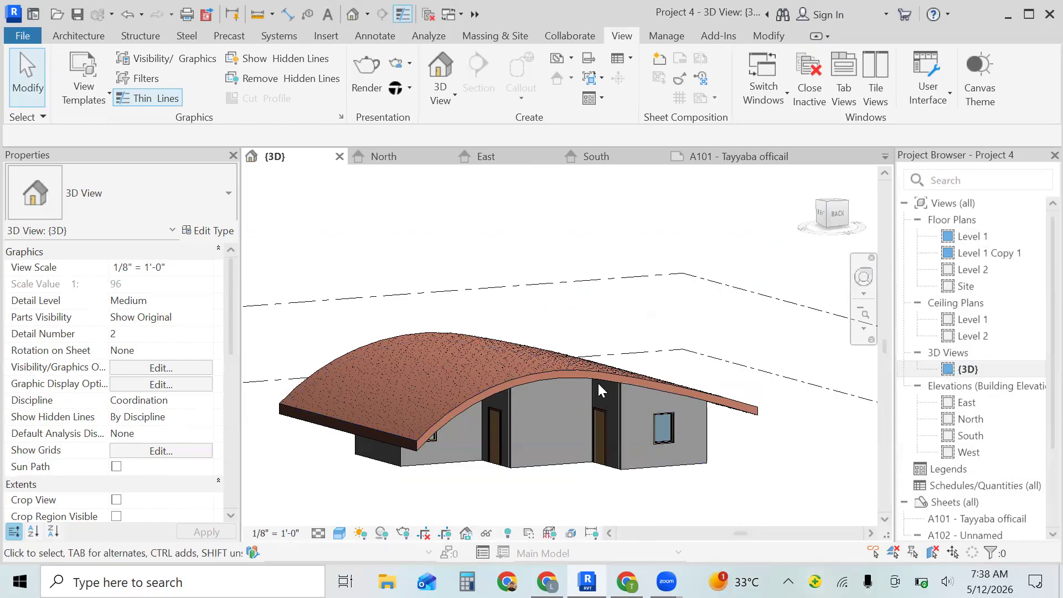
{"action": "double_click", "coordinate": [675, 421]}
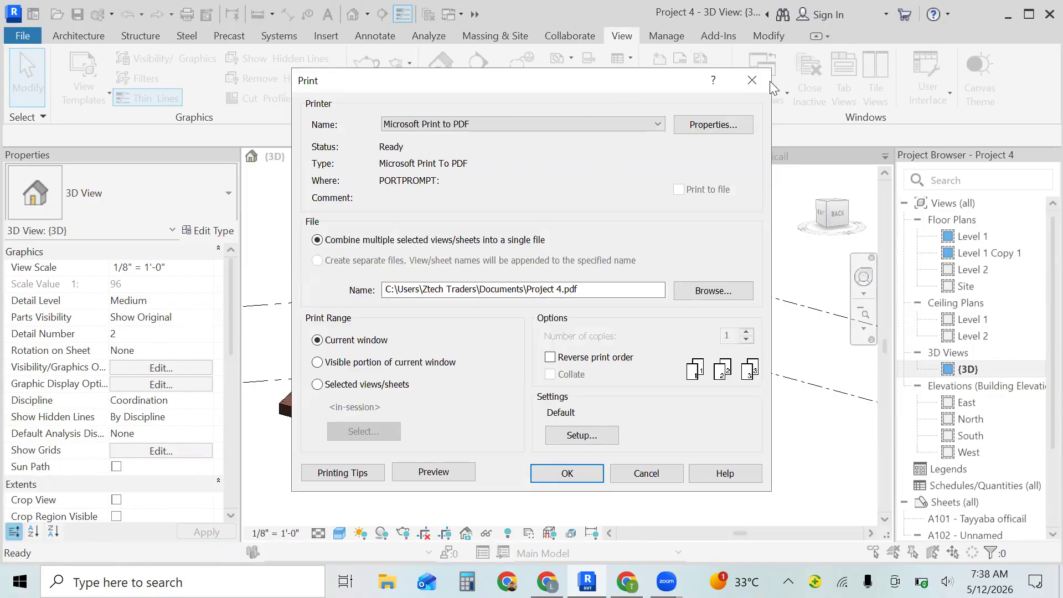
{"action": "left_click", "coordinate": [752, 81]}
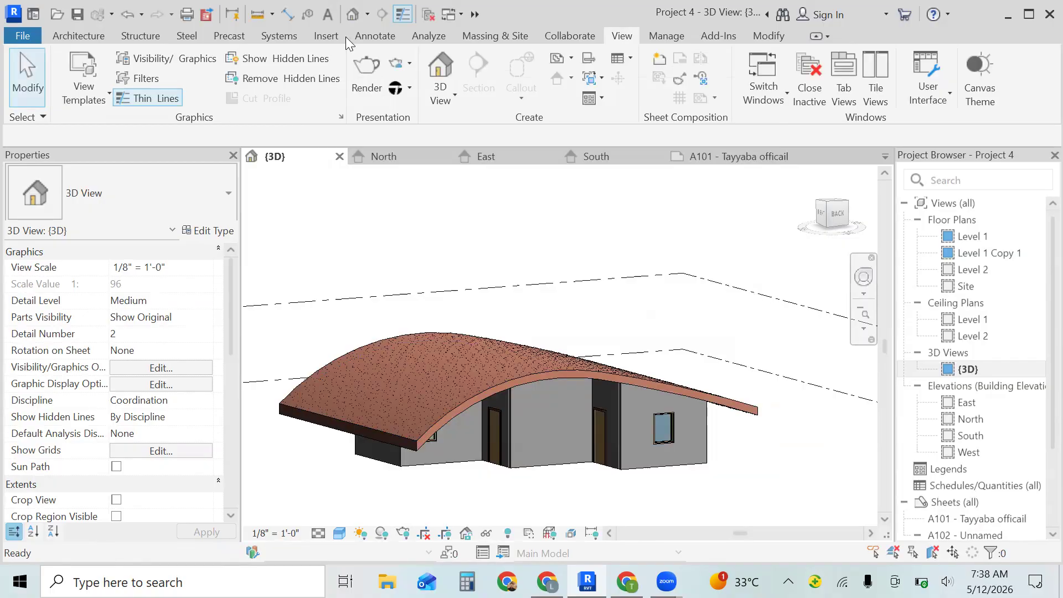
{"action": "left_click", "coordinate": [22, 36]}
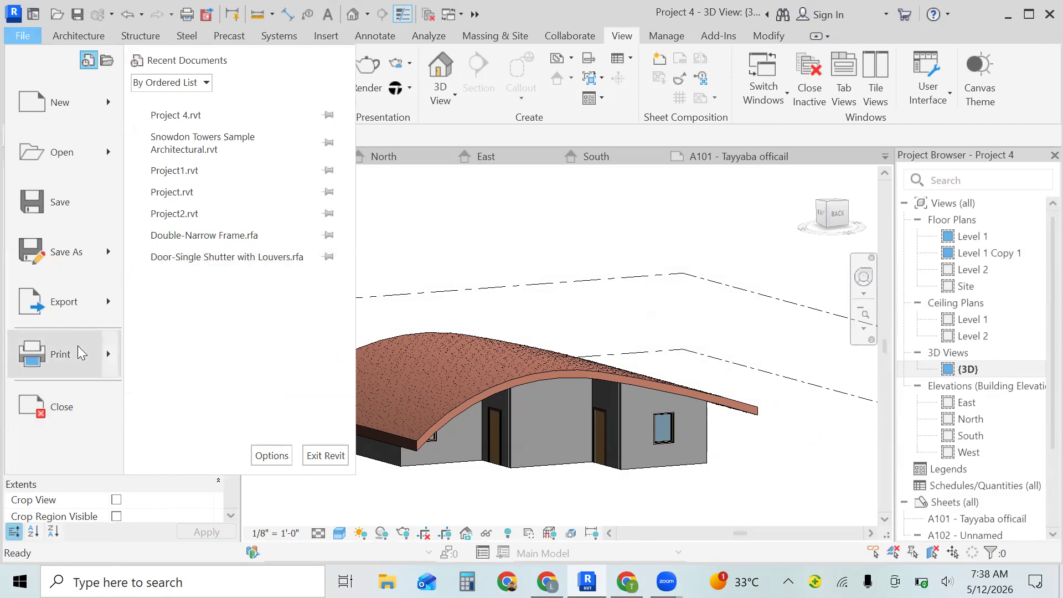
{"action": "key", "text": "Escape"}
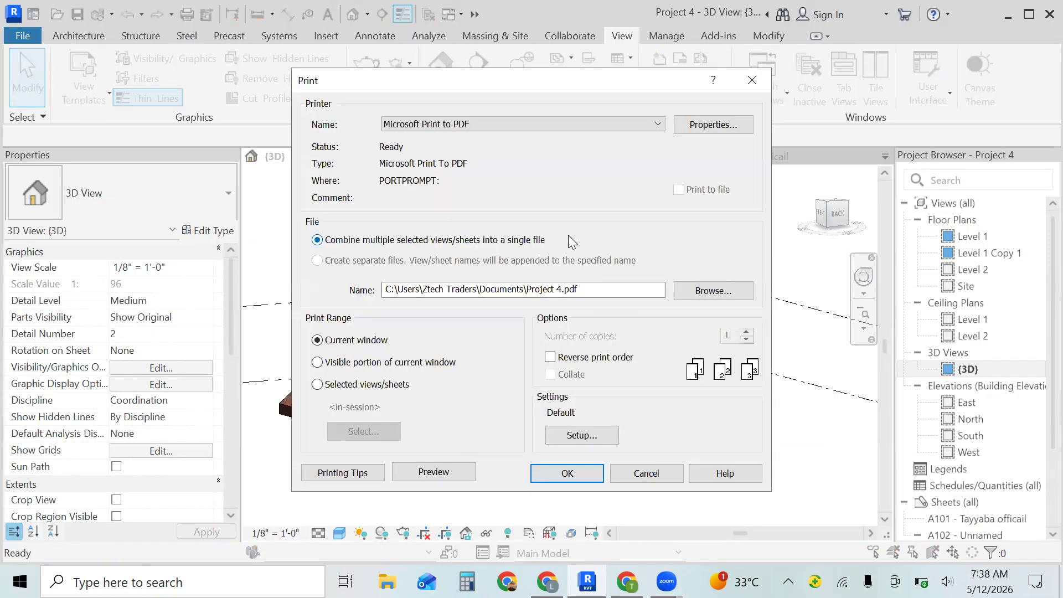
{"action": "left_click", "coordinate": [514, 118]}
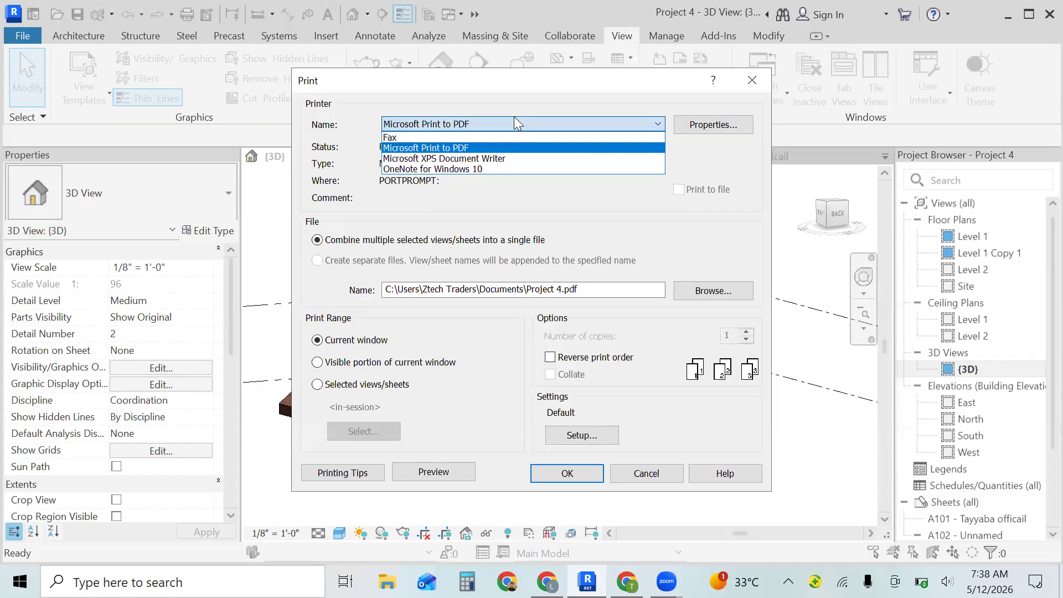
{"action": "left_click", "coordinate": [497, 144]}
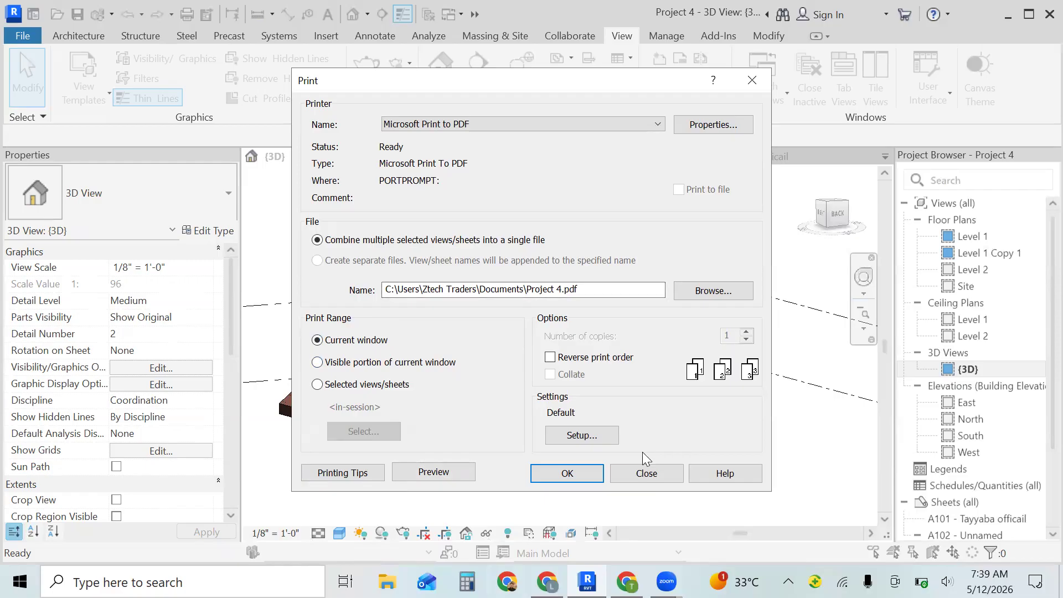
Set the print range to the visible portion of the current window and frame the house's windowed wall in the 3D view for printing
{"action": "left_click", "coordinate": [390, 364]}
{"action": "left_click", "coordinate": [760, 77]}
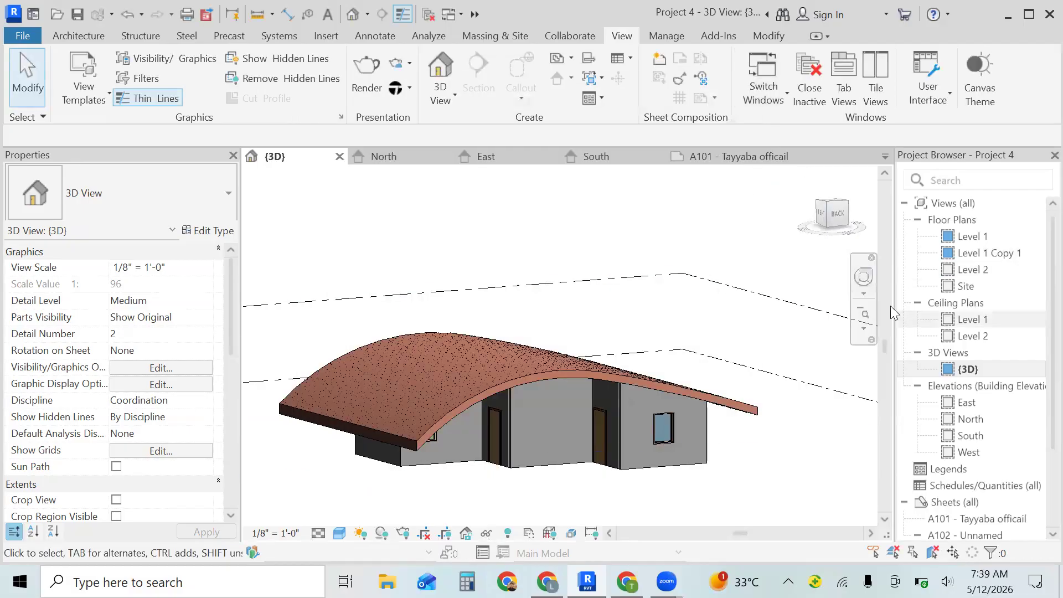
{"action": "left_click", "coordinate": [863, 329]}
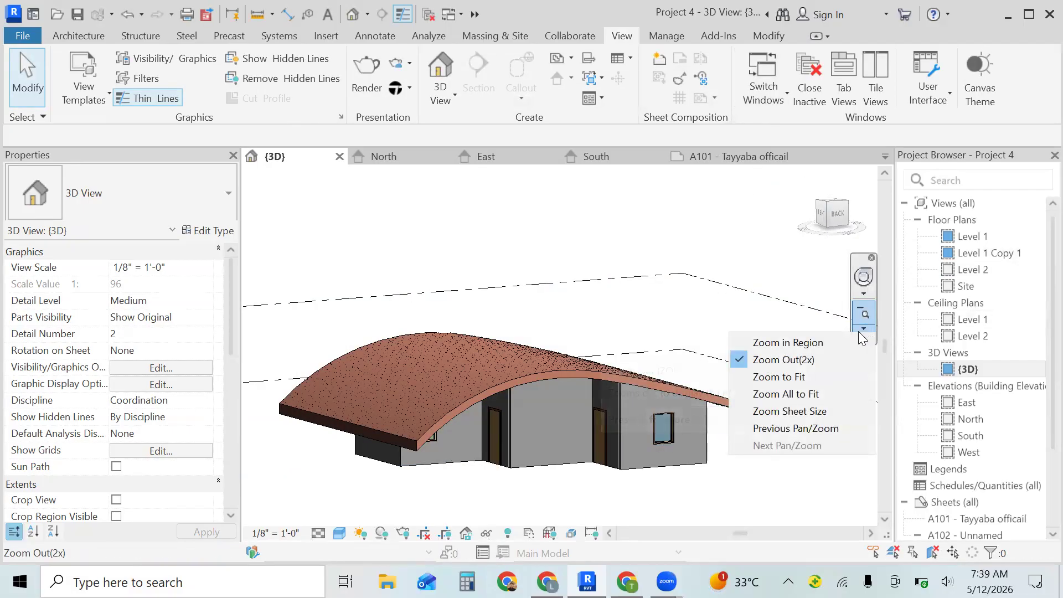
{"action": "left_click", "coordinate": [838, 341]}
{"action": "left_click_drag", "start_coordinate": [776, 363], "coordinate": [489, 503]}
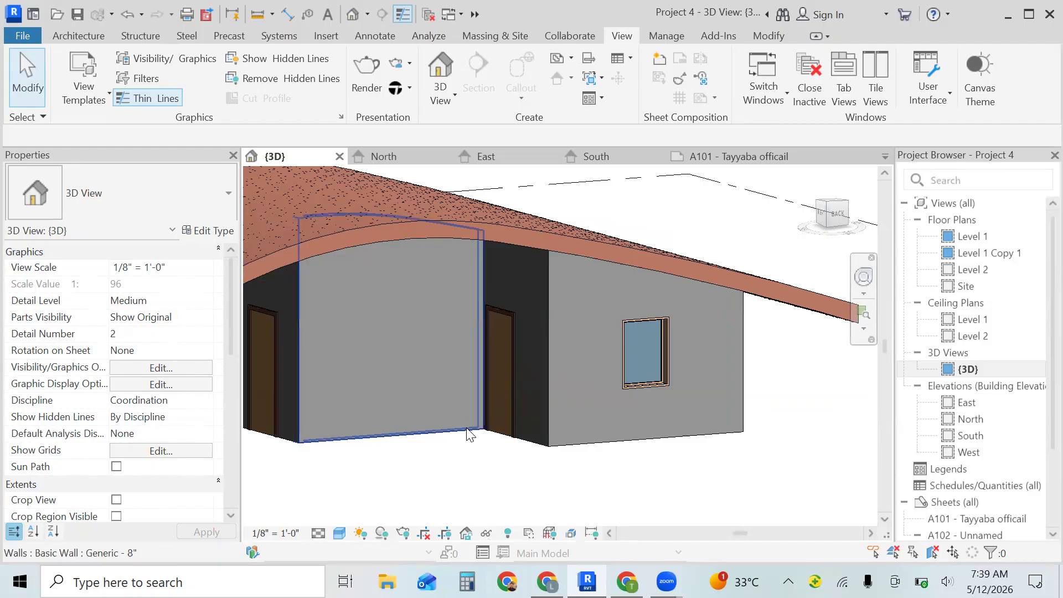
{"action": "left_click", "coordinate": [479, 355]}
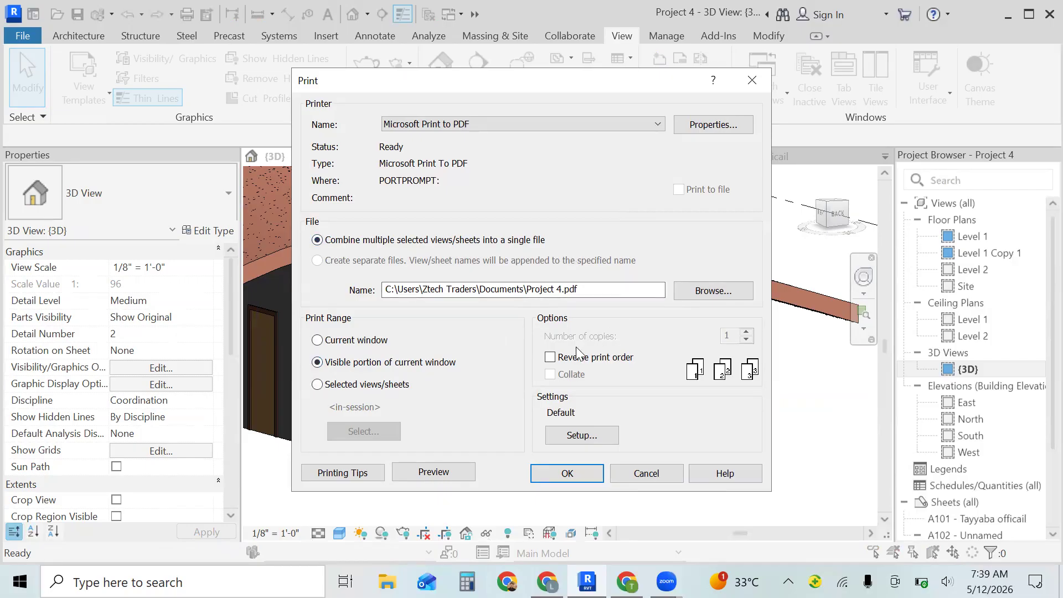
Set the print range to selected views/sheets and include sheet A102 - Unnamed and the {3D} view
{"action": "left_click", "coordinate": [317, 384]}
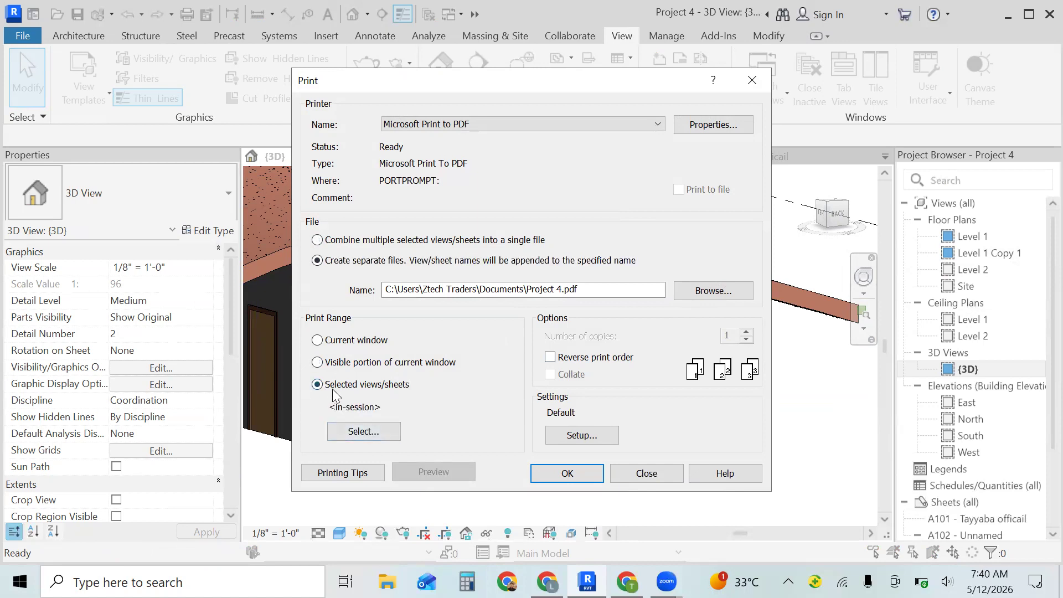
{"action": "left_click", "coordinate": [363, 432]}
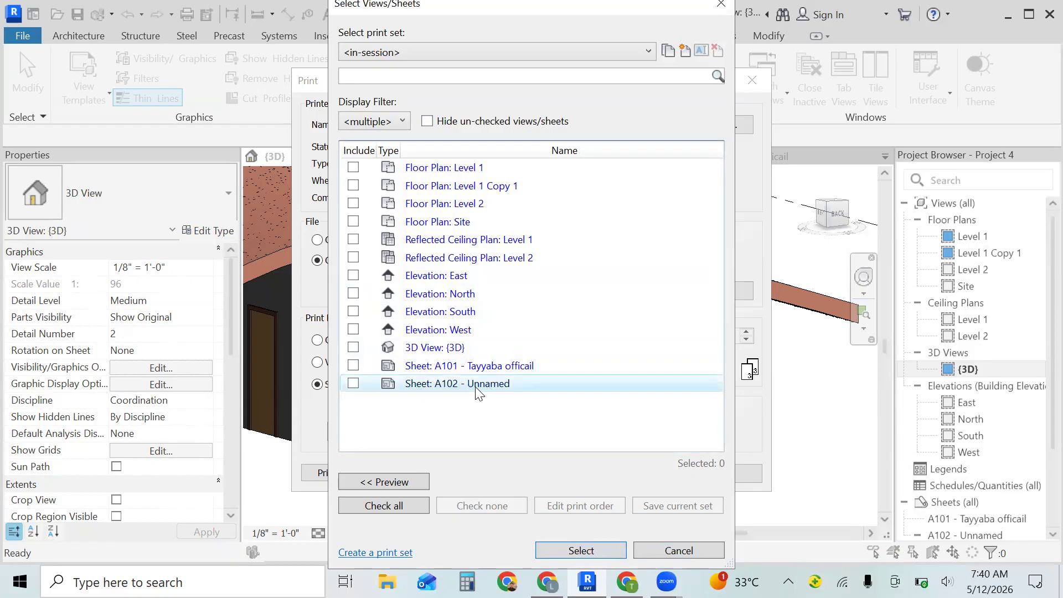
{"action": "left_click", "coordinate": [353, 383]}
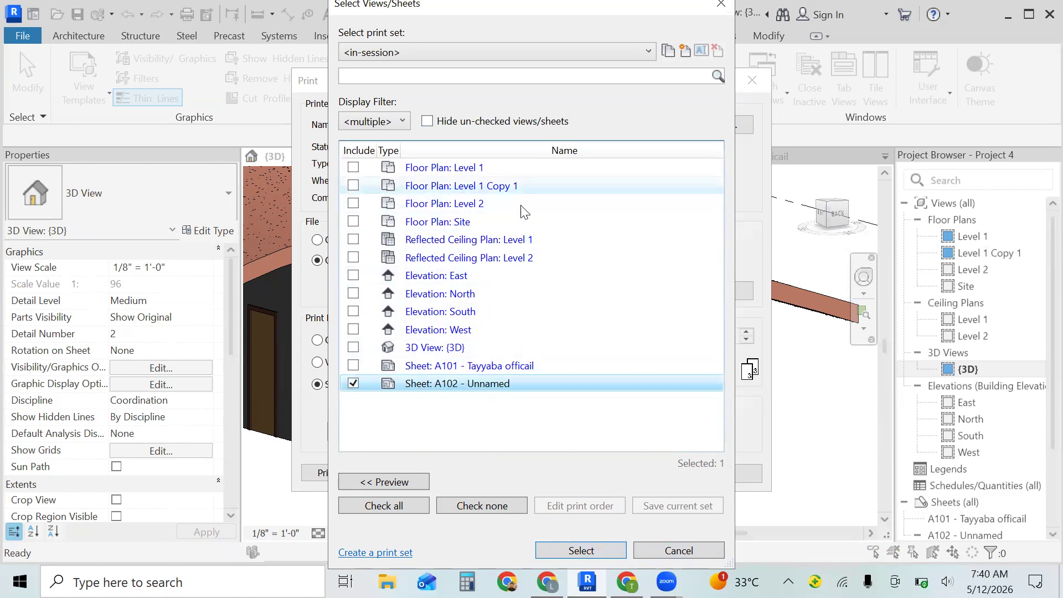
{"action": "left_click", "coordinate": [353, 348]}
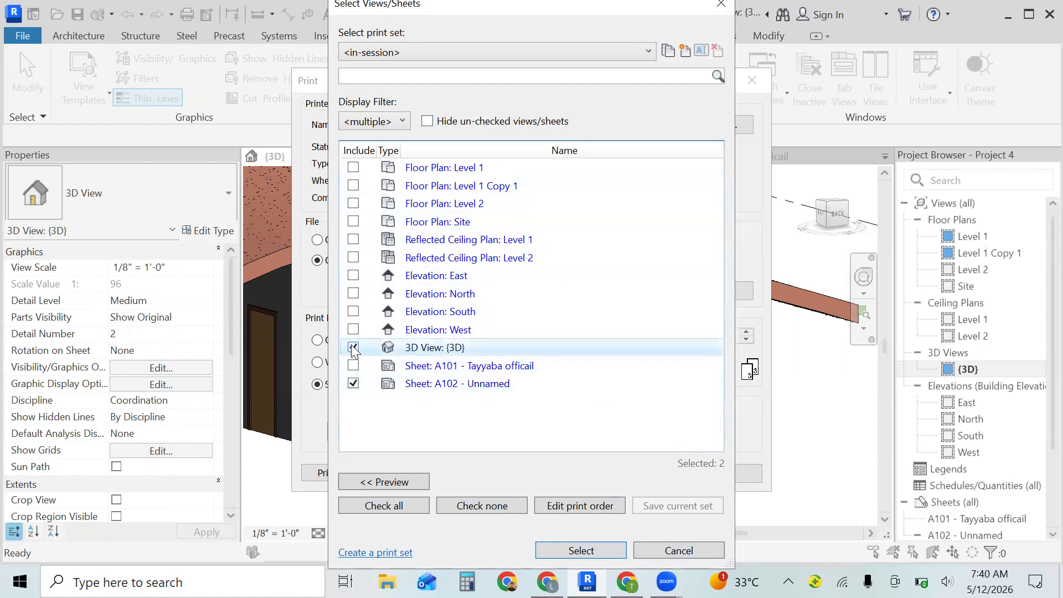
{"action": "left_click", "coordinate": [598, 548]}
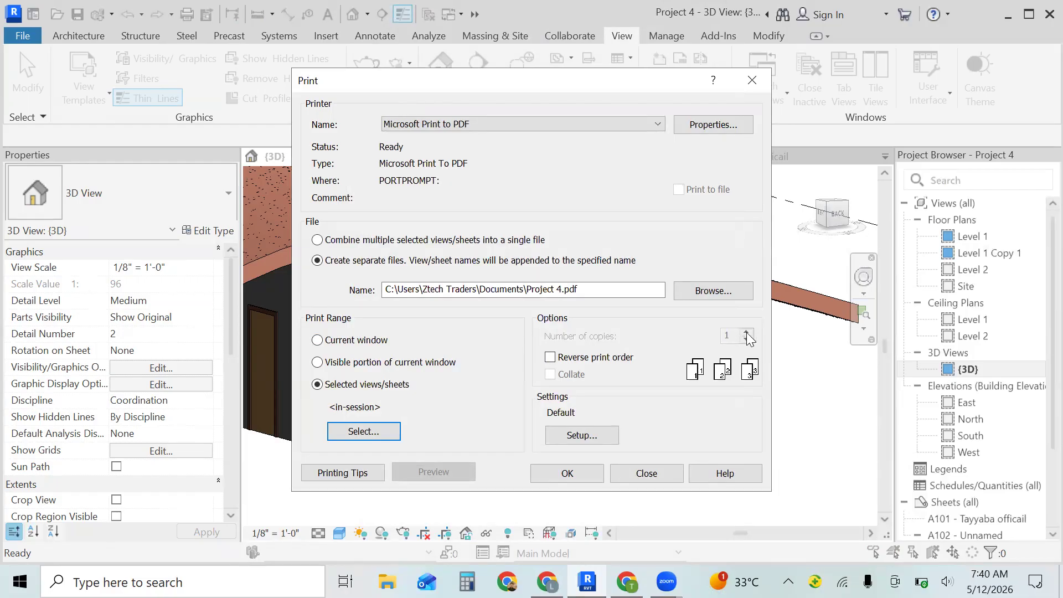
Turn on reverse print order for the print job
{"action": "left_click", "coordinate": [550, 357]}
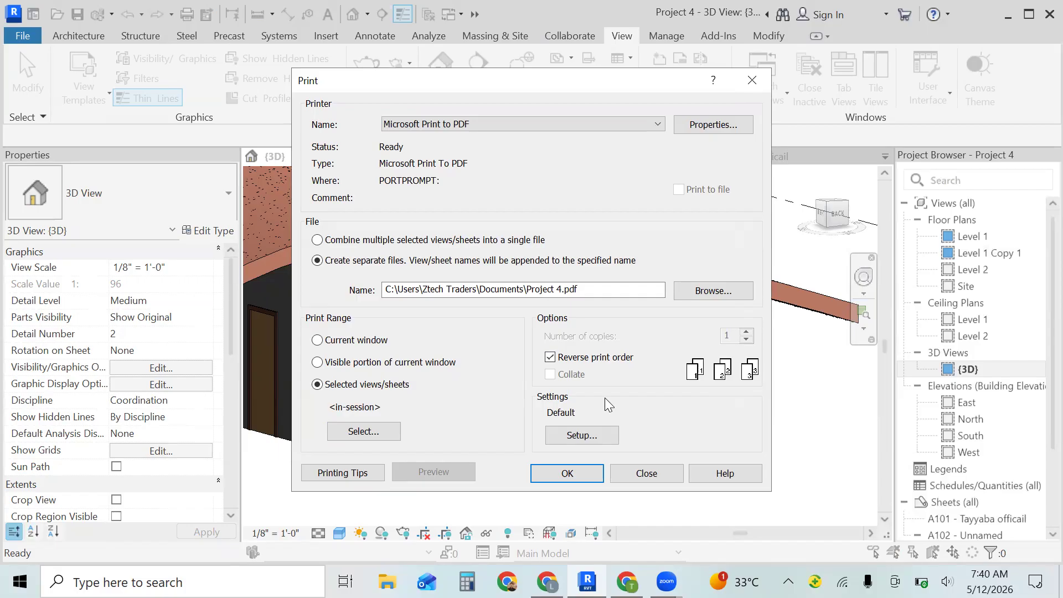
Try the A4 and A3 paper sizes in the print setup
{"action": "left_click", "coordinate": [573, 433]}
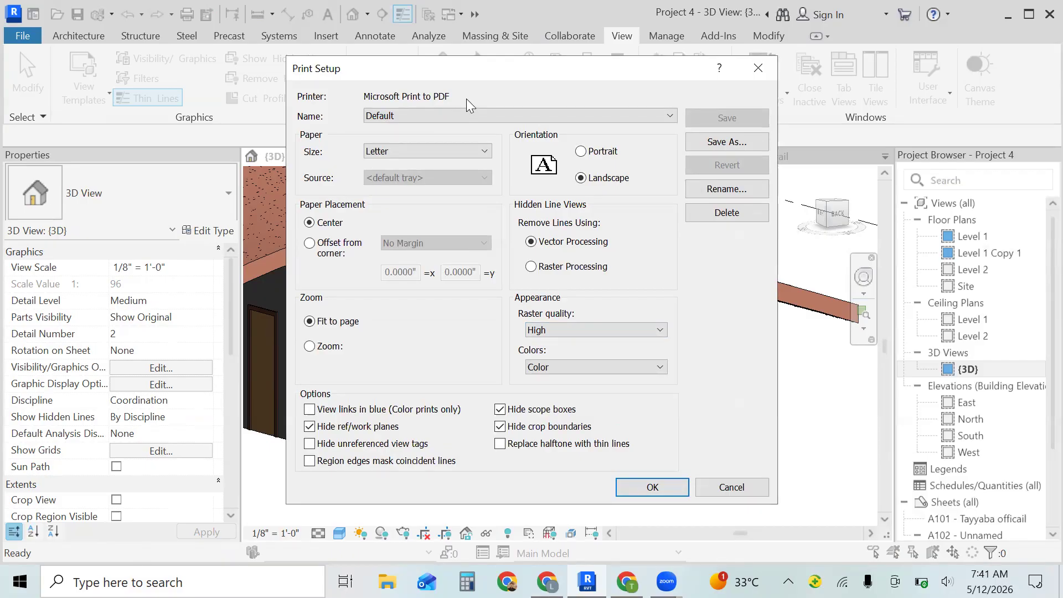
{"action": "left_click", "coordinate": [408, 148]}
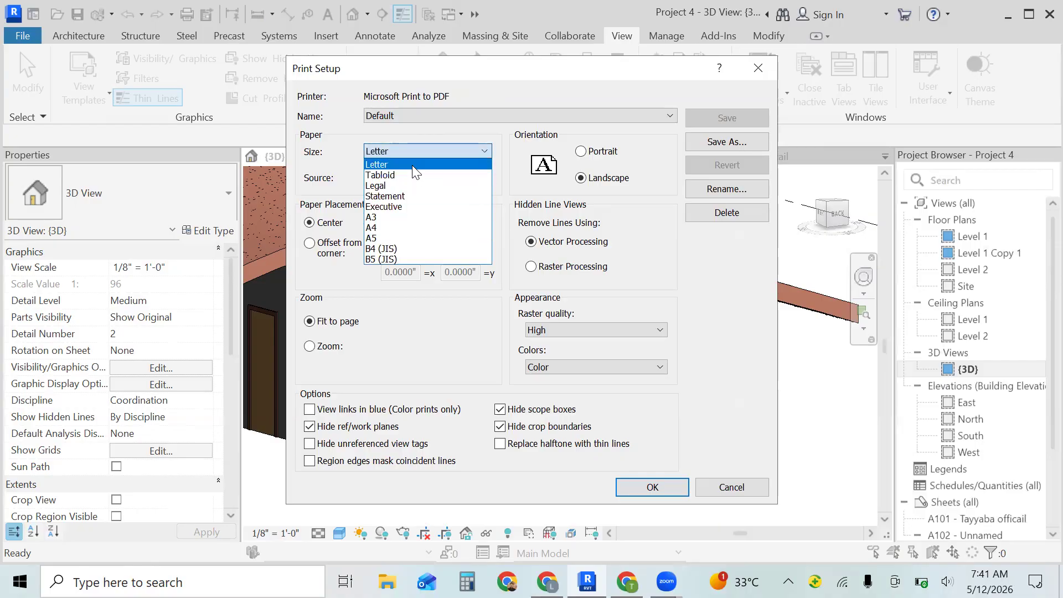
{"action": "left_click", "coordinate": [456, 323]}
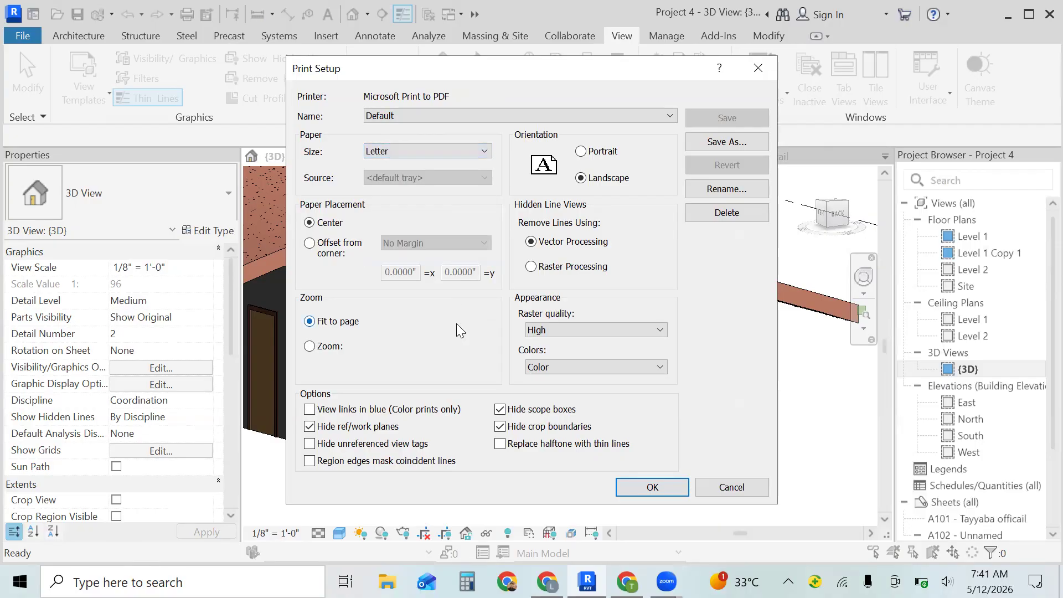
{"action": "left_click", "coordinate": [413, 149]}
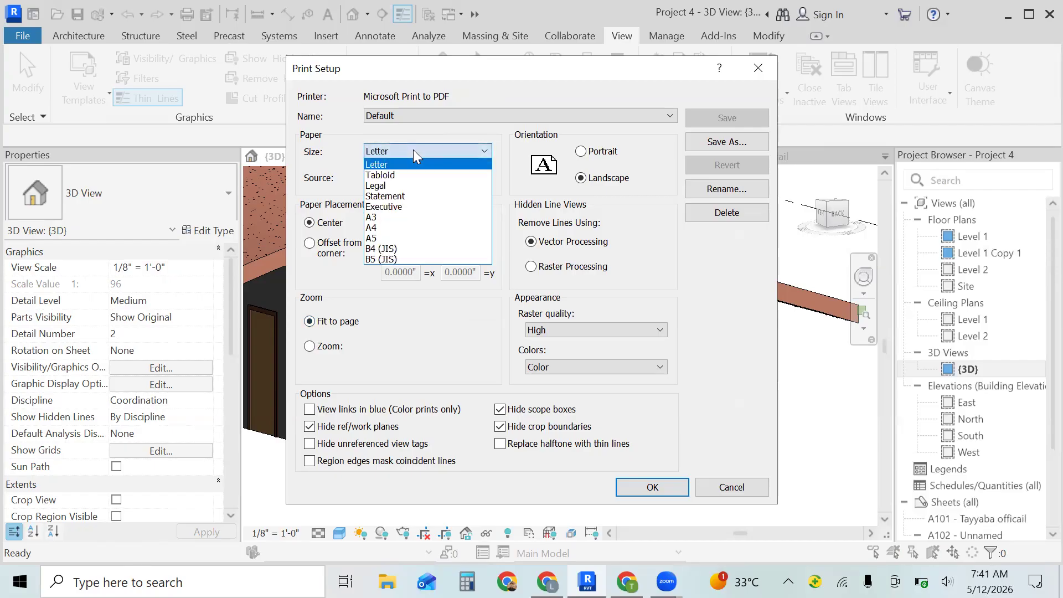
{"action": "left_click", "coordinate": [391, 226]}
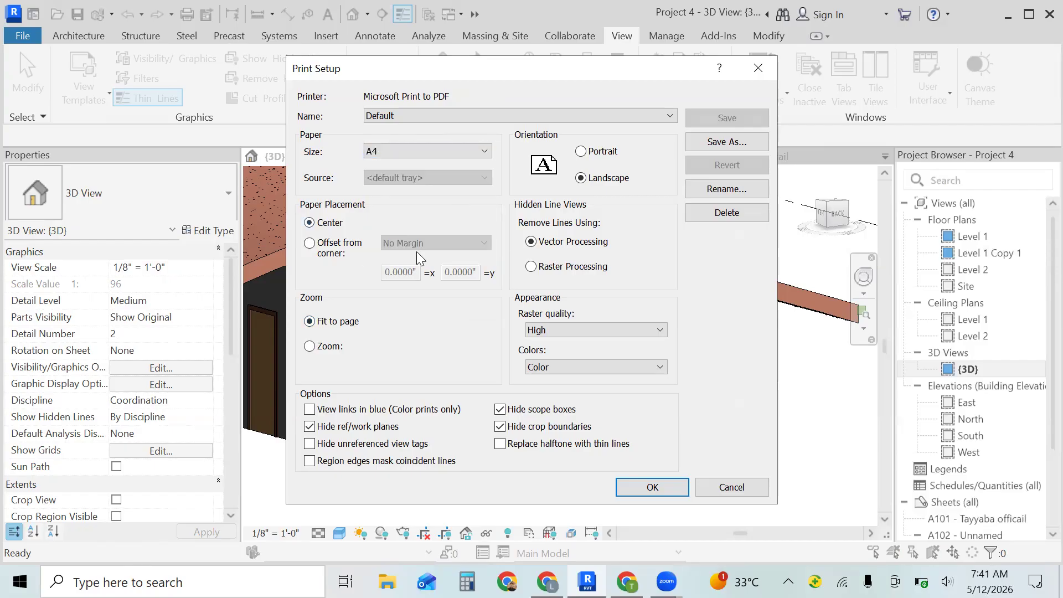
{"action": "left_click", "coordinate": [440, 150]}
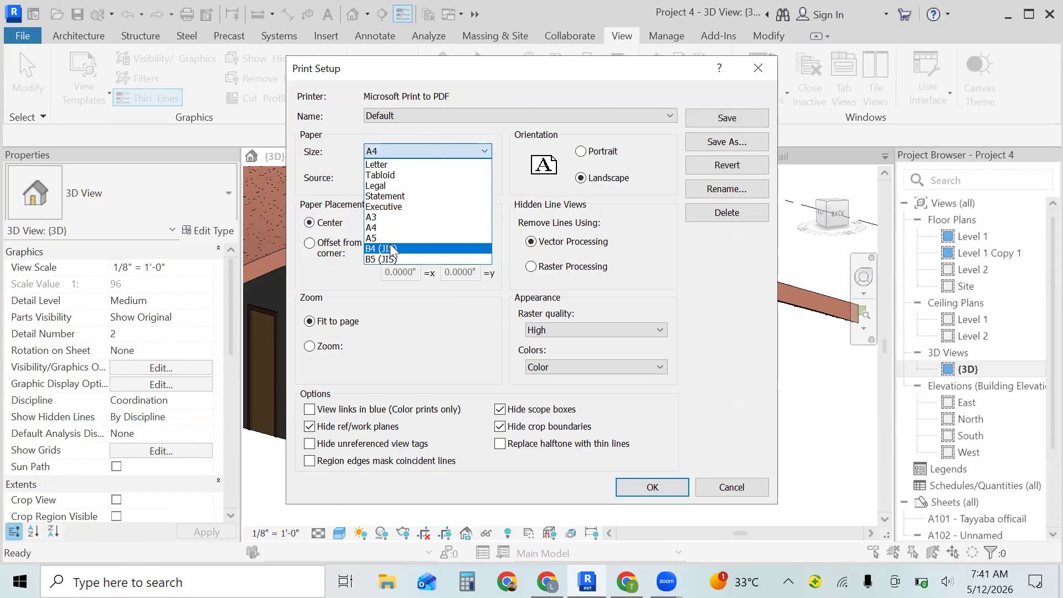
{"action": "left_click", "coordinate": [396, 215]}
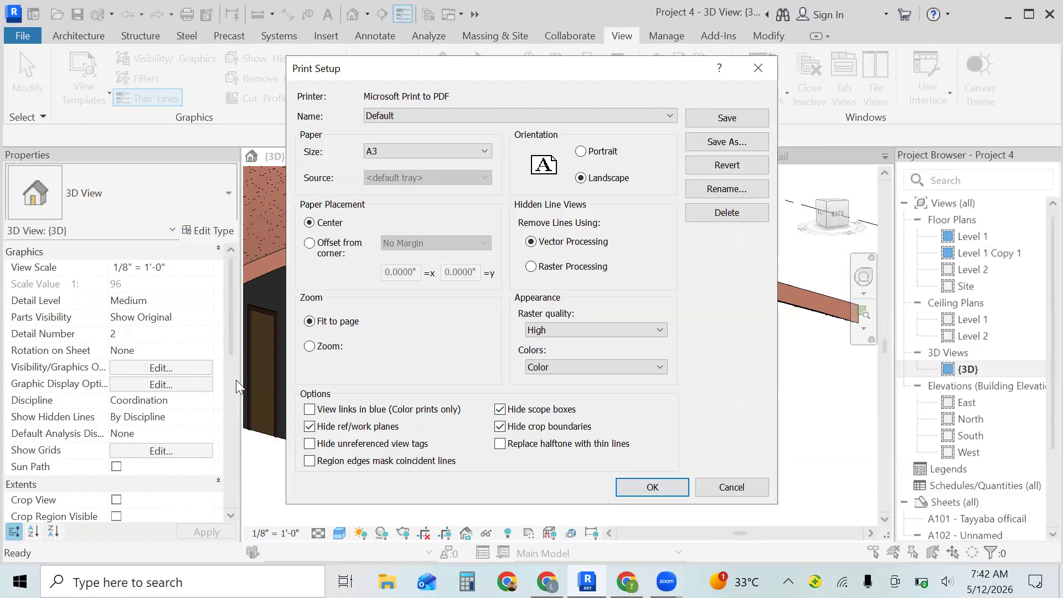
{"action": "left_click", "coordinate": [235, 432]}
Try the portrait and landscape orientations, and leave the print setup and print job without applying them or saving the project
{"action": "left_click", "coordinate": [581, 152]}
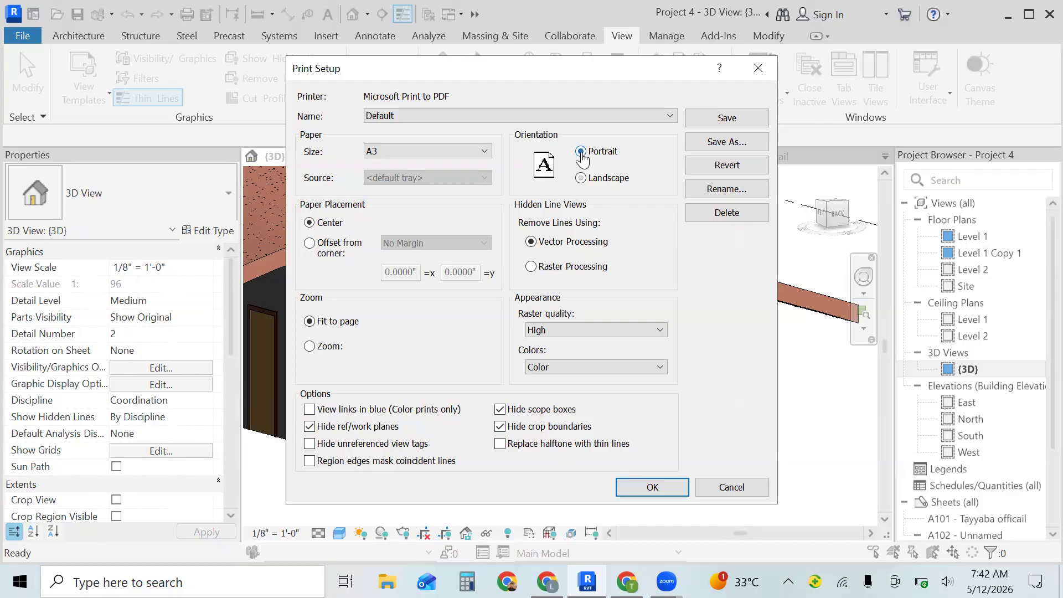
{"action": "left_click", "coordinate": [580, 178]}
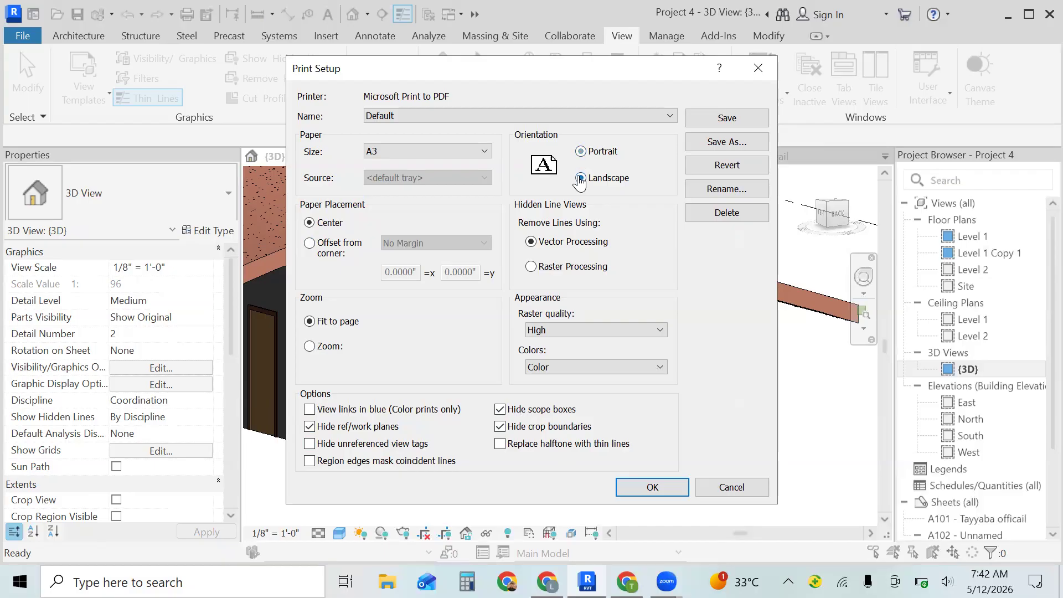
{"action": "left_click", "coordinate": [581, 152]}
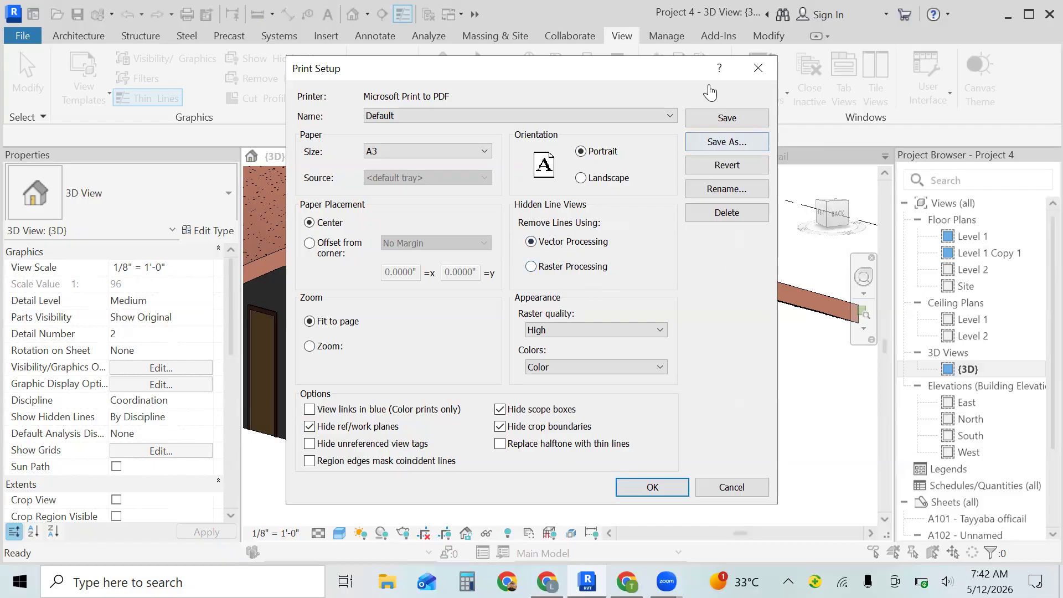
{"action": "left_click", "coordinate": [758, 68]}
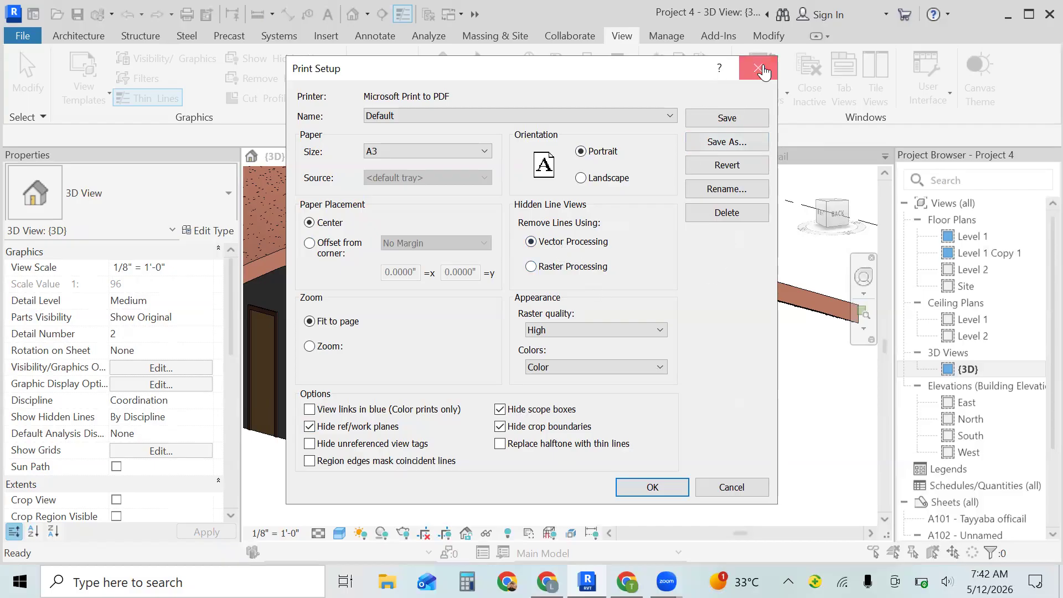
{"action": "left_click", "coordinate": [752, 80]}
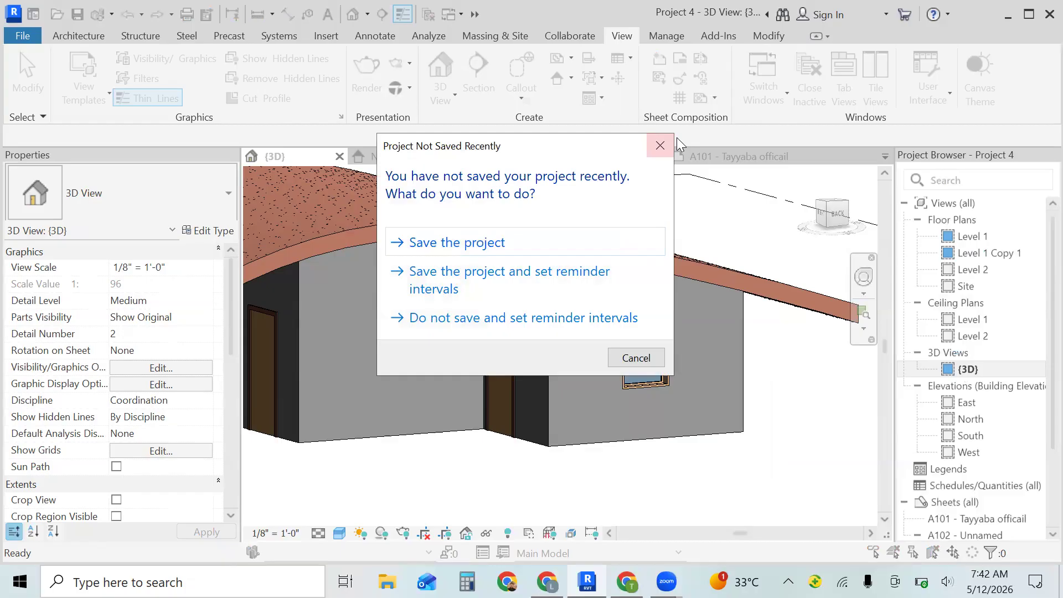
{"action": "left_click", "coordinate": [649, 354]}
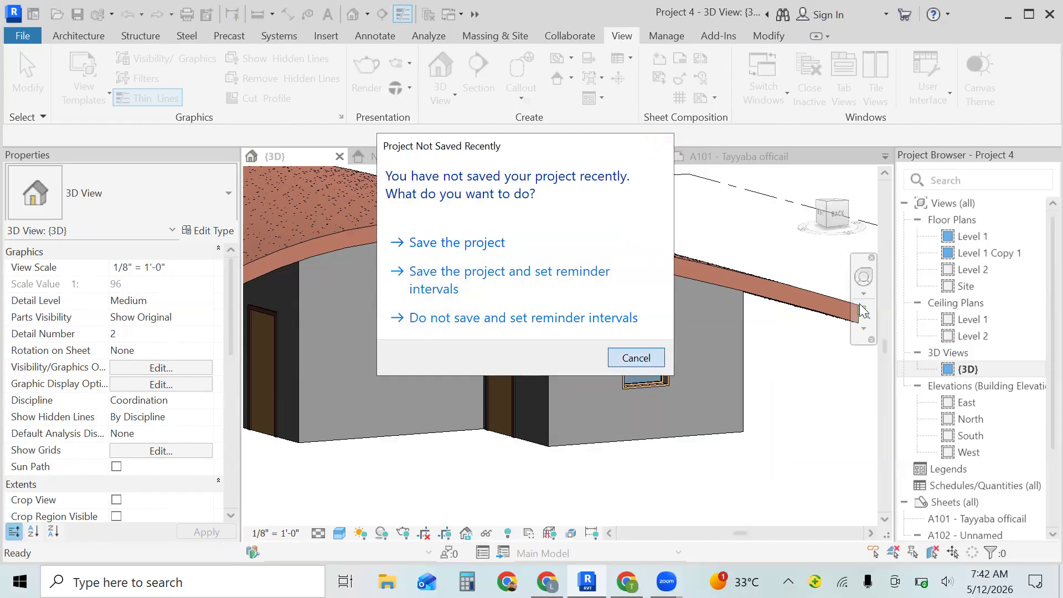
Open the Level 1 floor plan and examine the exterior wall corner up close
{"action": "double_click", "coordinate": [969, 237]}
{"action": "left_click", "coordinate": [864, 229]}
{"action": "left_click_drag", "start_coordinate": [672, 354], "coordinate": [647, 407]}
{"action": "left_click", "coordinate": [642, 396]}
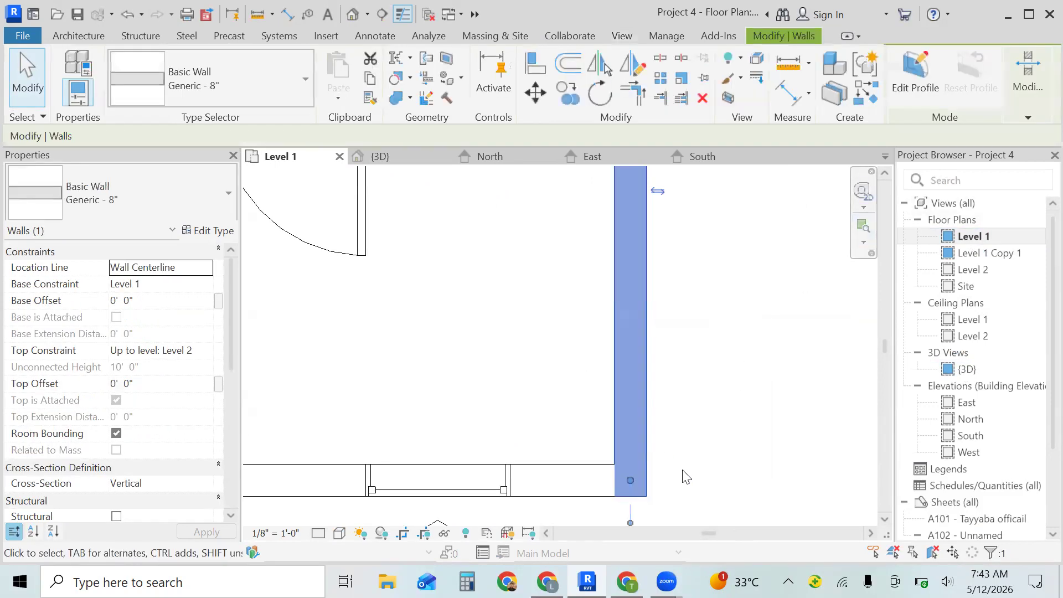
{"action": "left_click", "coordinate": [683, 465]}
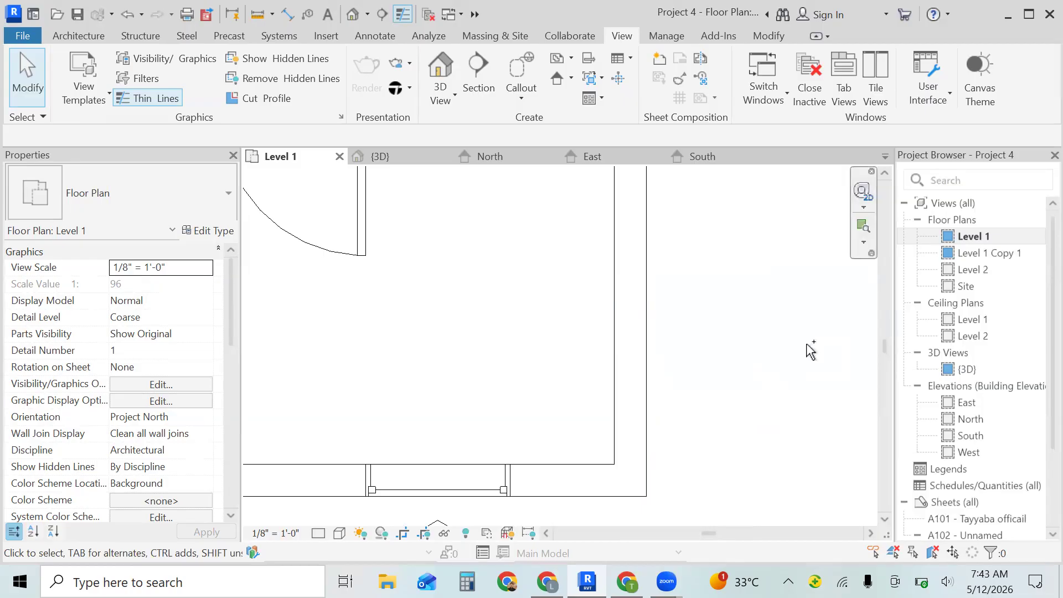
Print the selected views/sheets to Microsoft Print to PDF as separate files, using the Default print setup
{"action": "key", "text": "ctrl+p"}
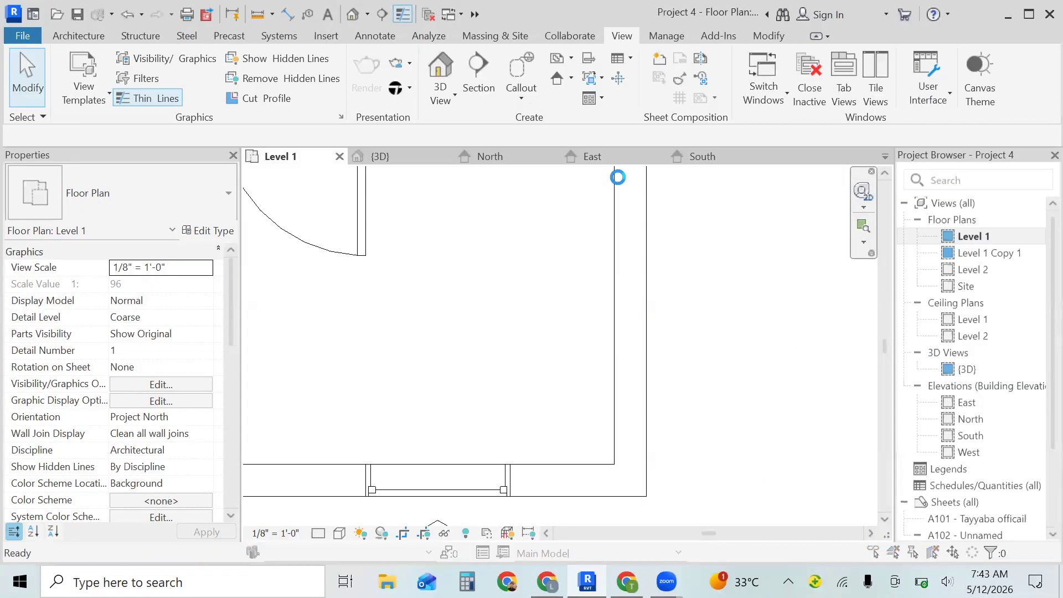
{"action": "left_click", "coordinate": [584, 432]}
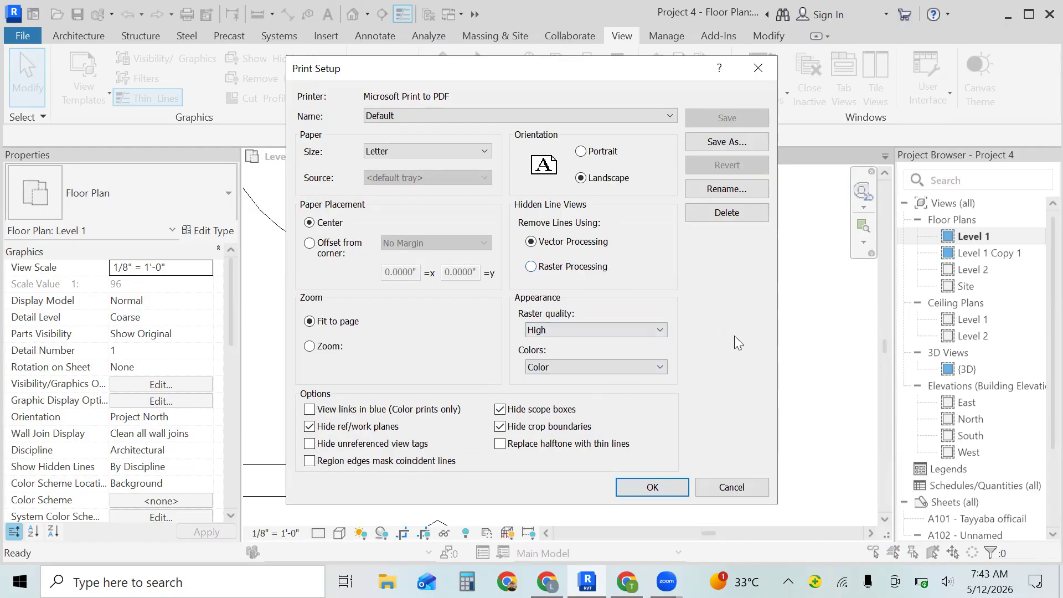
{"action": "left_click", "coordinate": [652, 488]}
{"action": "left_click", "coordinate": [583, 473]}
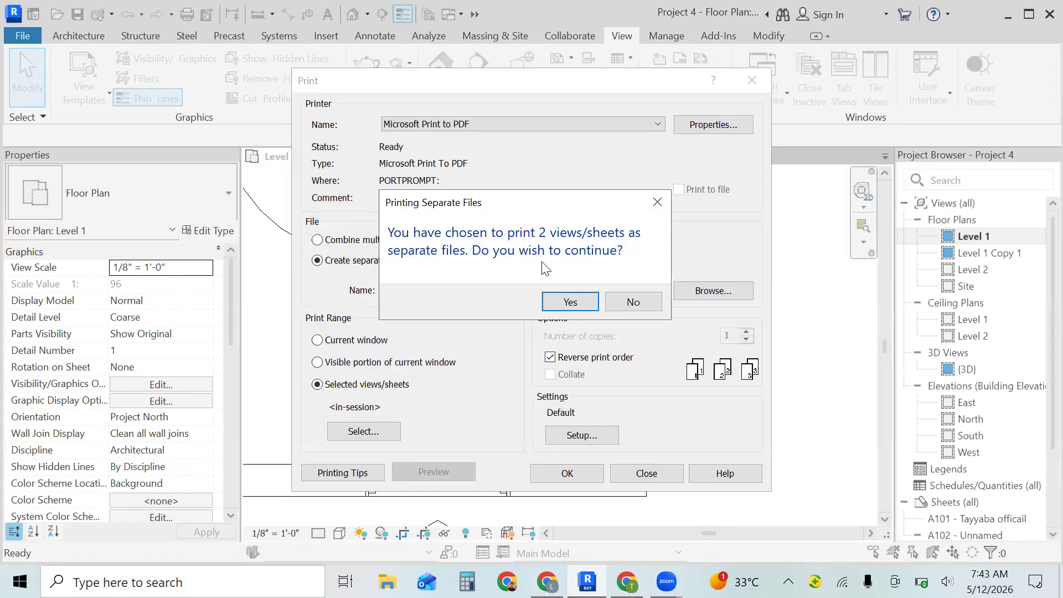
{"action": "left_click", "coordinate": [570, 302]}
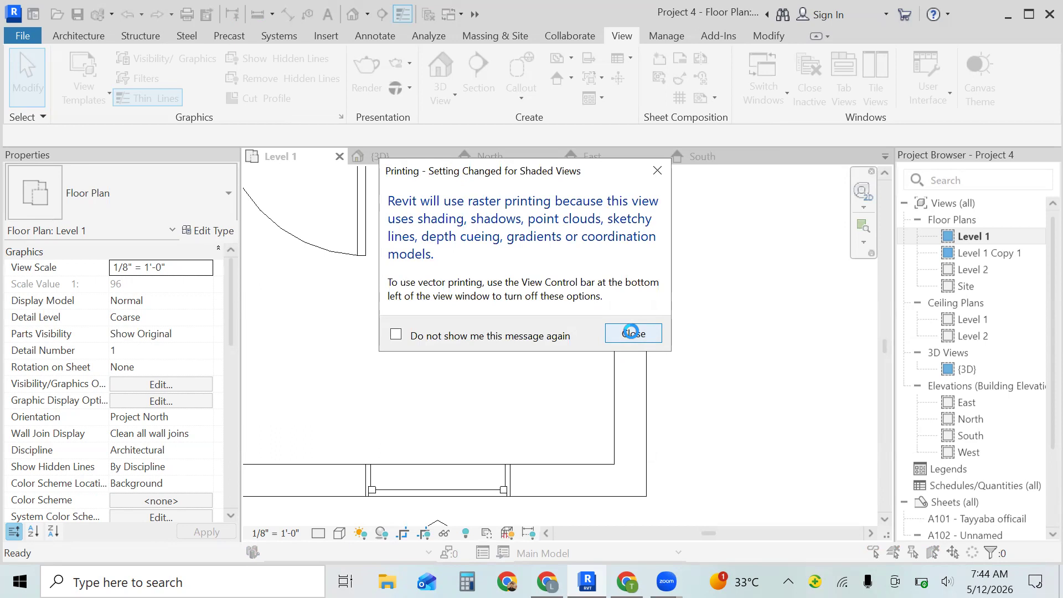
{"action": "left_click", "coordinate": [631, 332]}
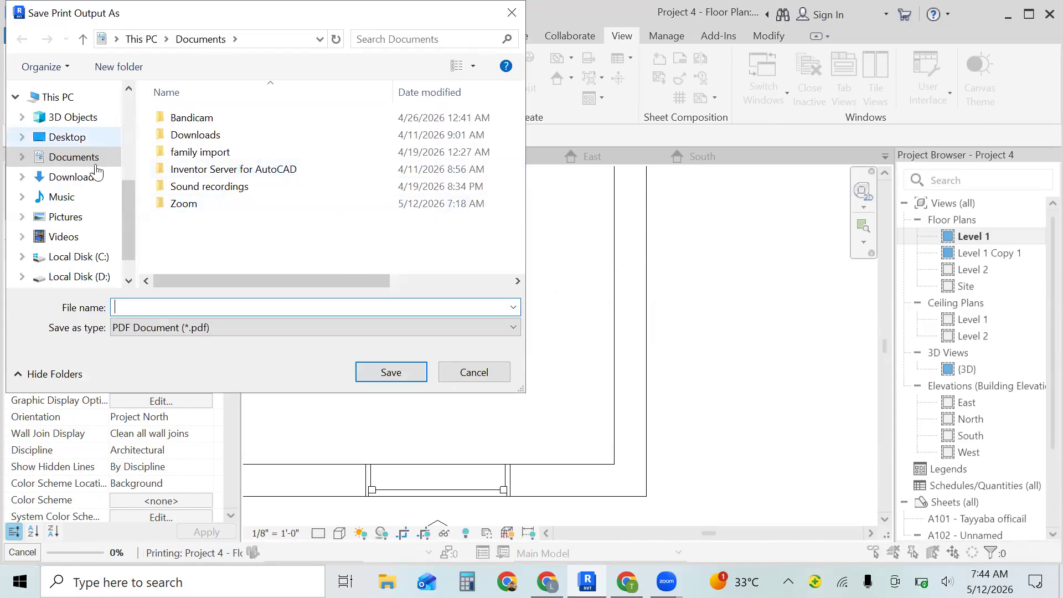
Save the first PDF output in the Downloads folder, using a person's first name as the file name
{"action": "left_click", "coordinate": [76, 178]}
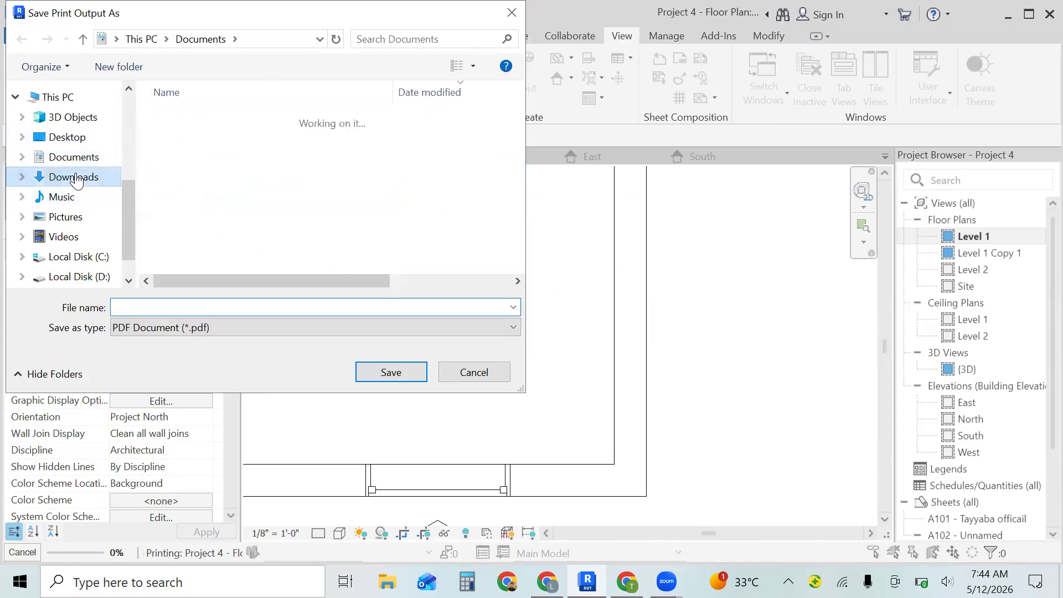
{"action": "left_click", "coordinate": [226, 305]}
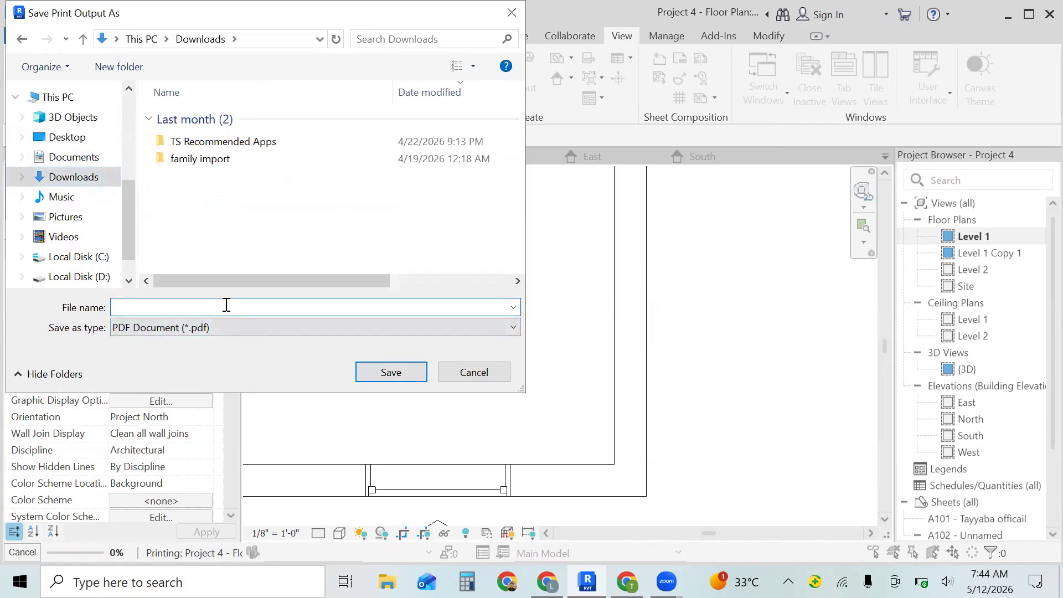
{"action": "type", "text": "tayyaba"}
{"action": "left_click", "coordinate": [398, 373]}
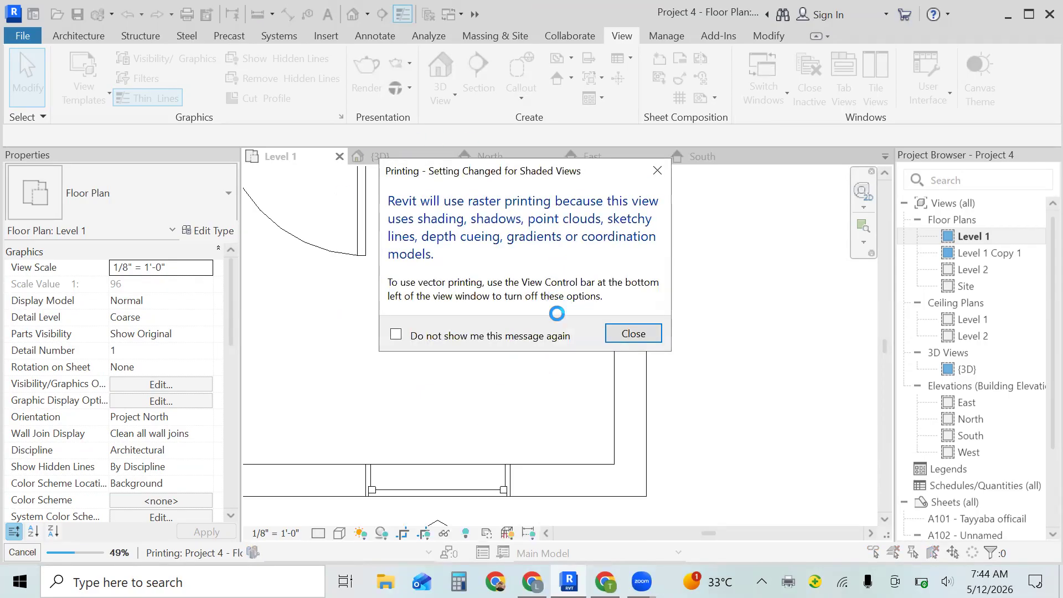
Cancel saving the second PDF output and end the print job
{"action": "left_click", "coordinate": [612, 339]}
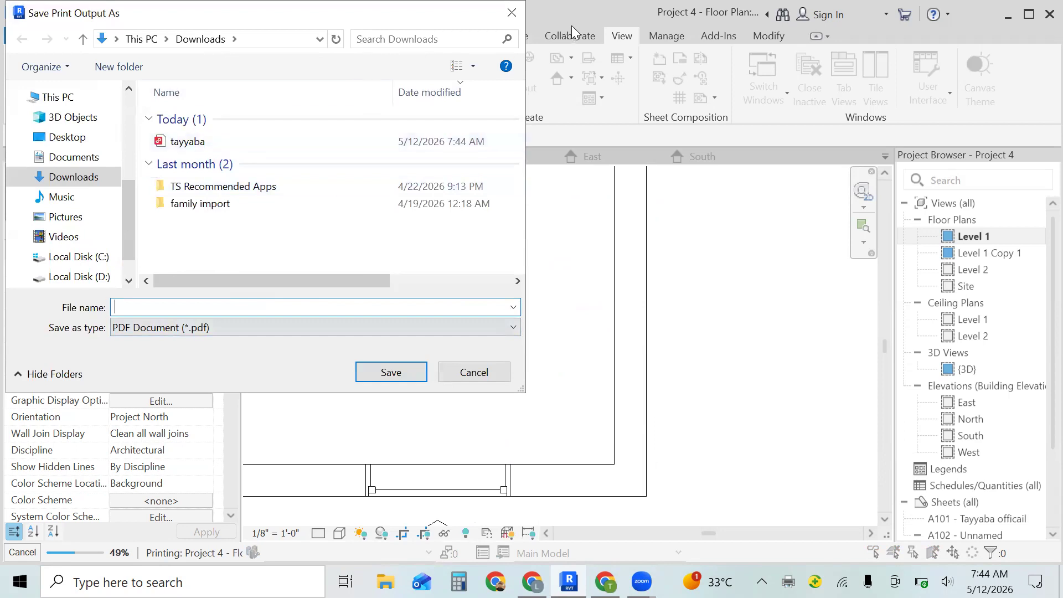
{"action": "left_click", "coordinate": [477, 372]}
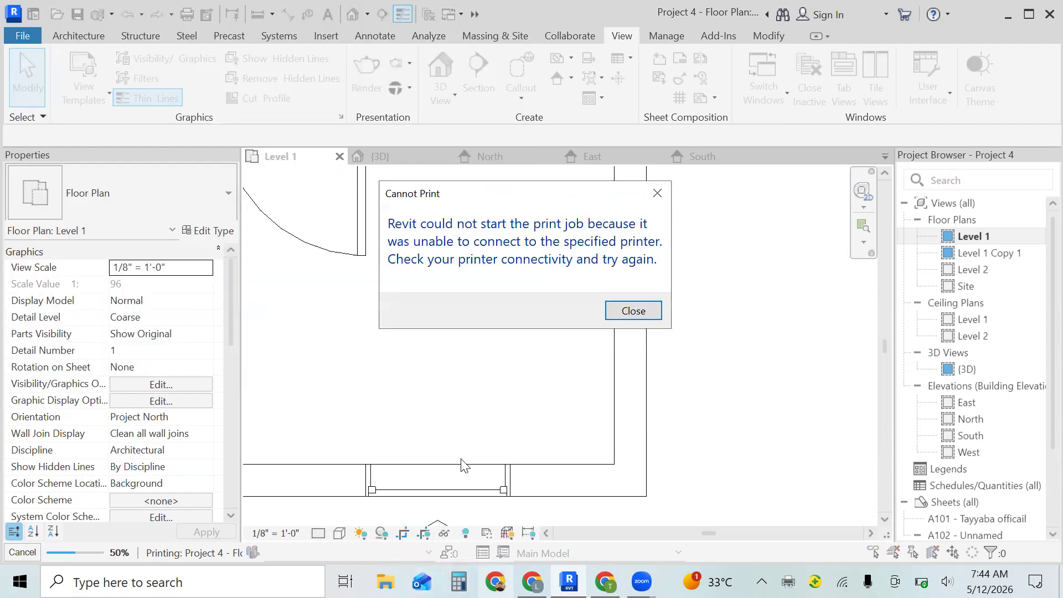
{"action": "left_click", "coordinate": [657, 194]}
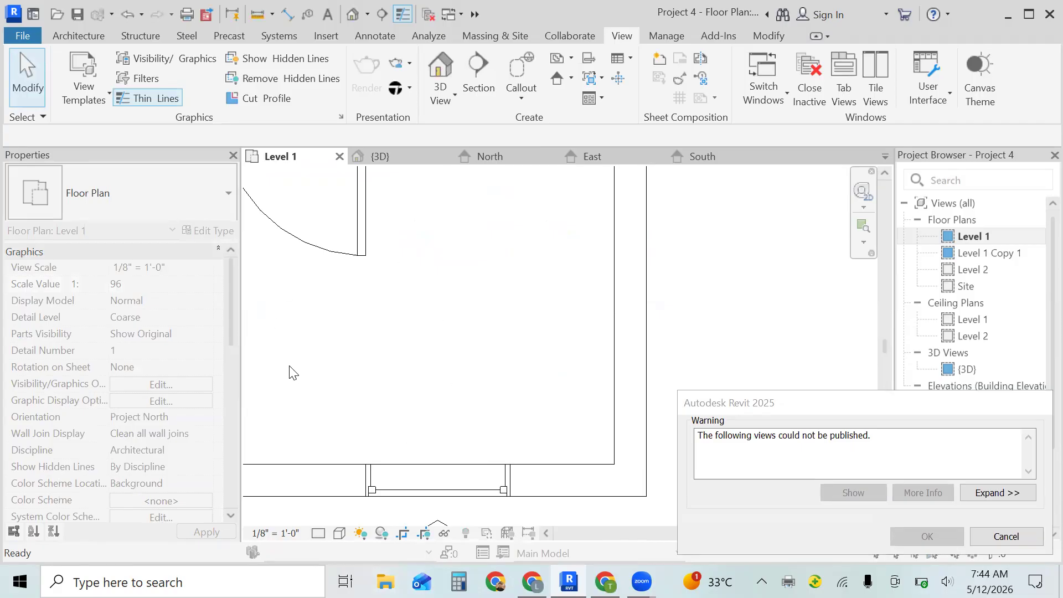
Switch to File Explorer and open the newly printed PDF from the Downloads folder with WPS Office
{"action": "key", "text": "super+e"}
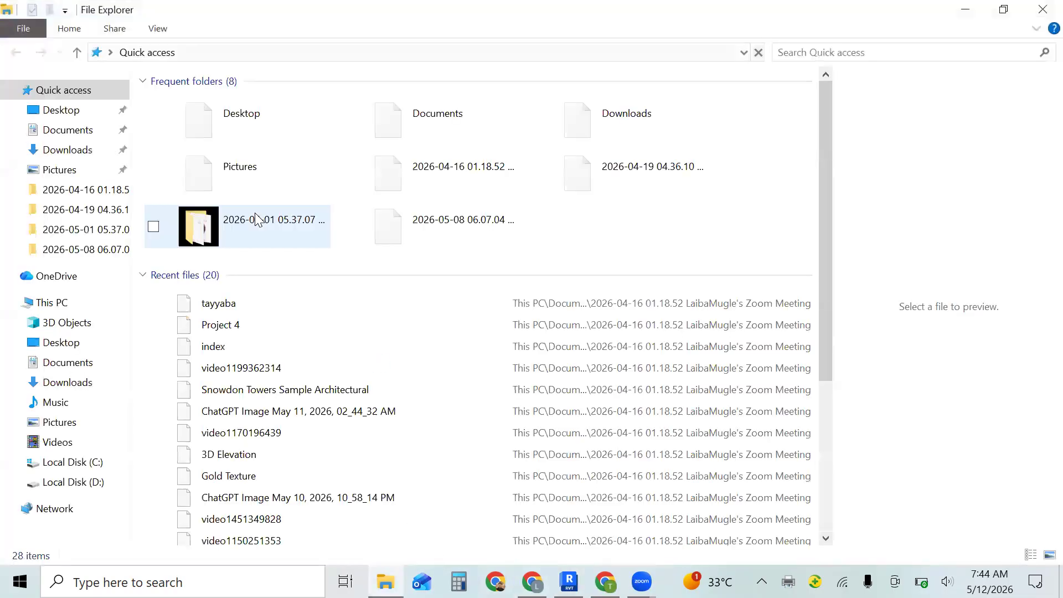
{"action": "left_click", "coordinate": [96, 154]}
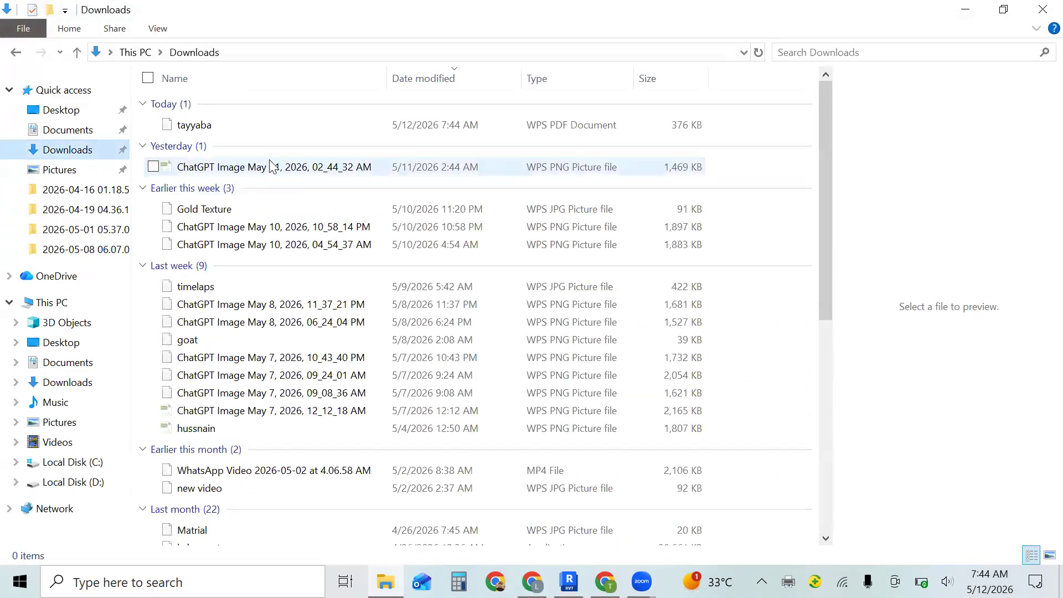
{"action": "double_click", "coordinate": [250, 123]}
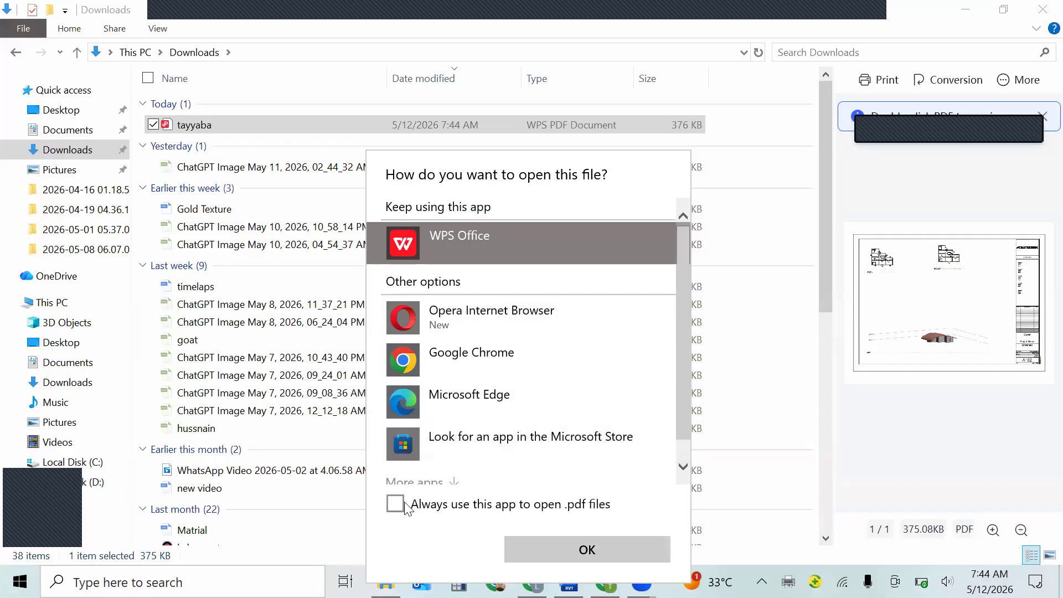
{"action": "left_click", "coordinate": [566, 555]}
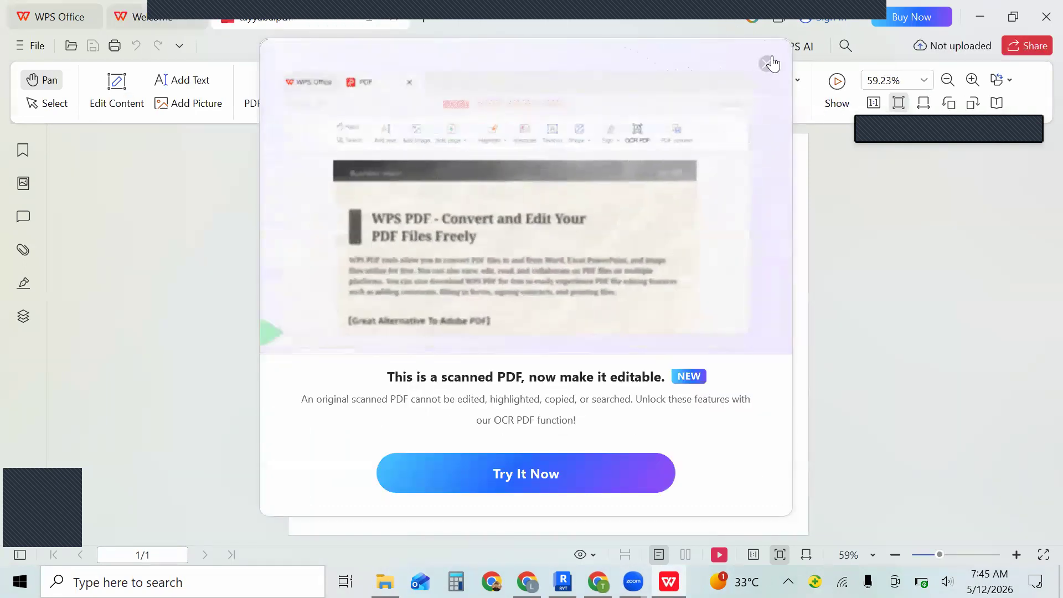
{"action": "left_click", "coordinate": [767, 63]}
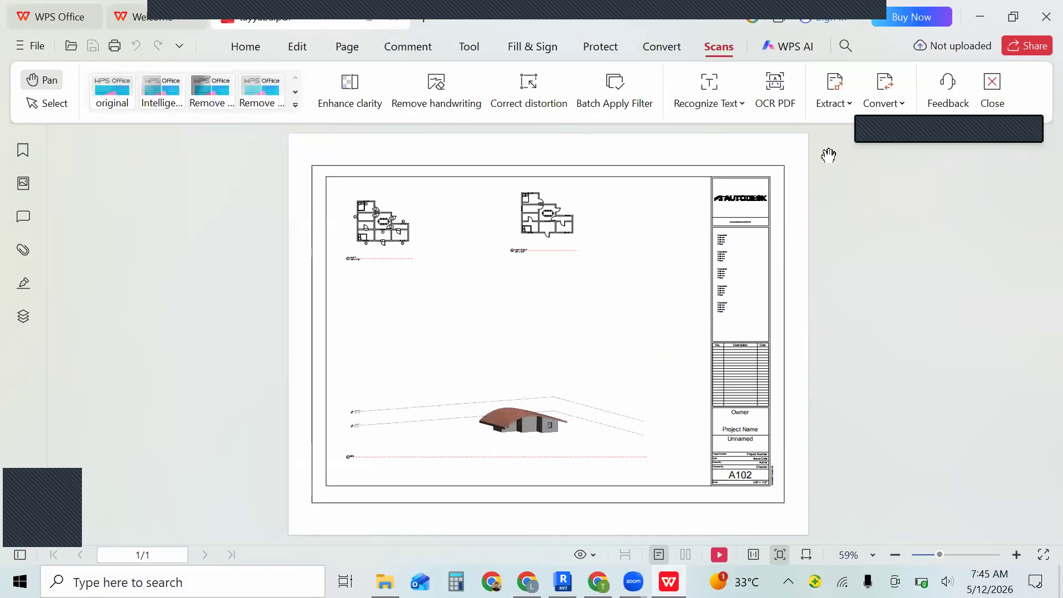
View the printed sheet A102 in the PDF, close WPS Office and return to the Level 1 plan in Revit
{"action": "left_click", "coordinate": [143, 10]}
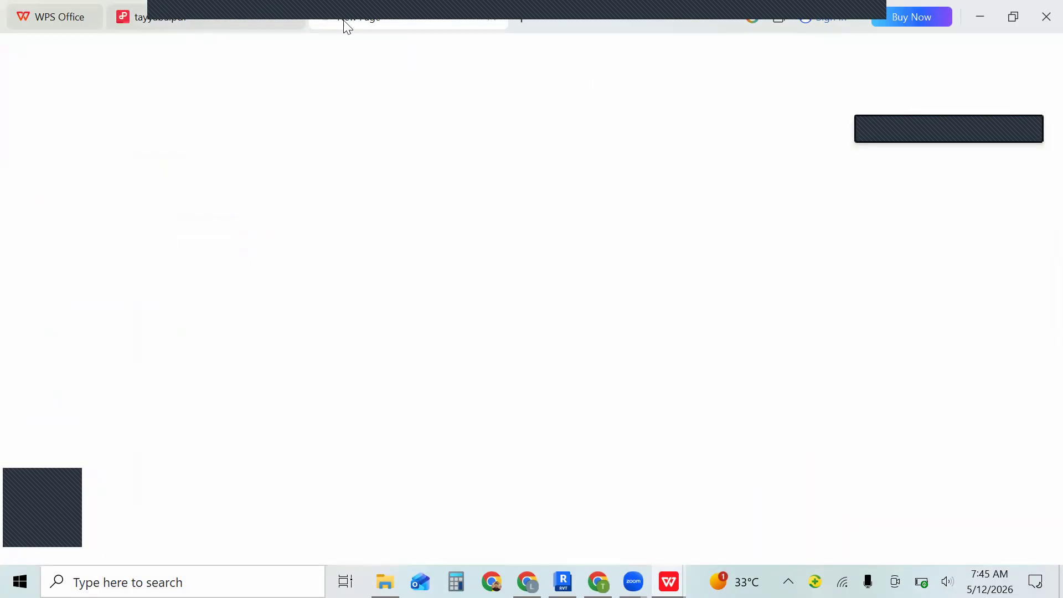
{"action": "left_click", "coordinate": [226, 22]}
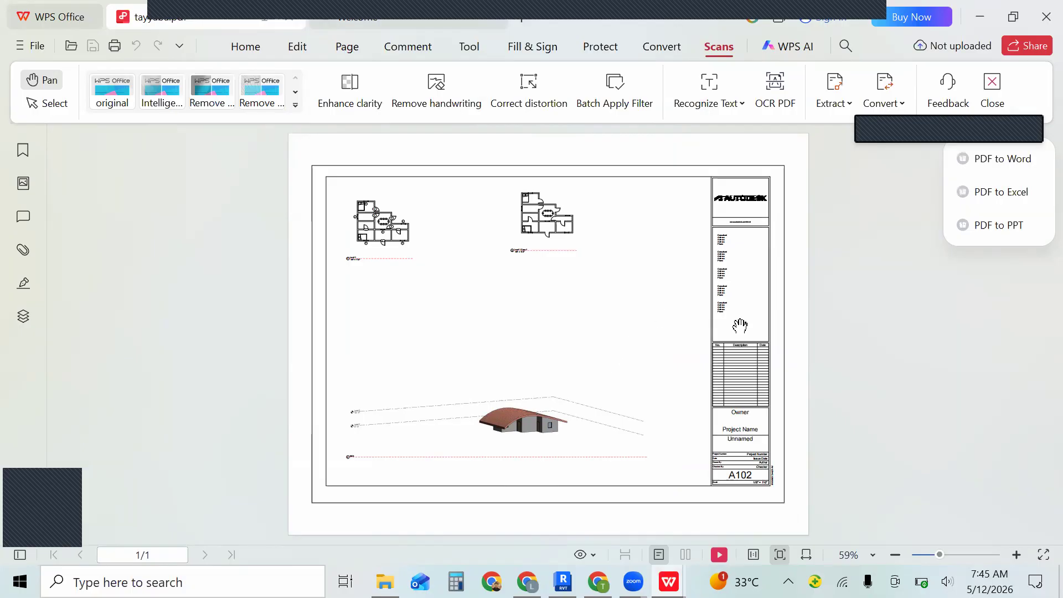
{"action": "left_click", "coordinate": [1045, 18]}
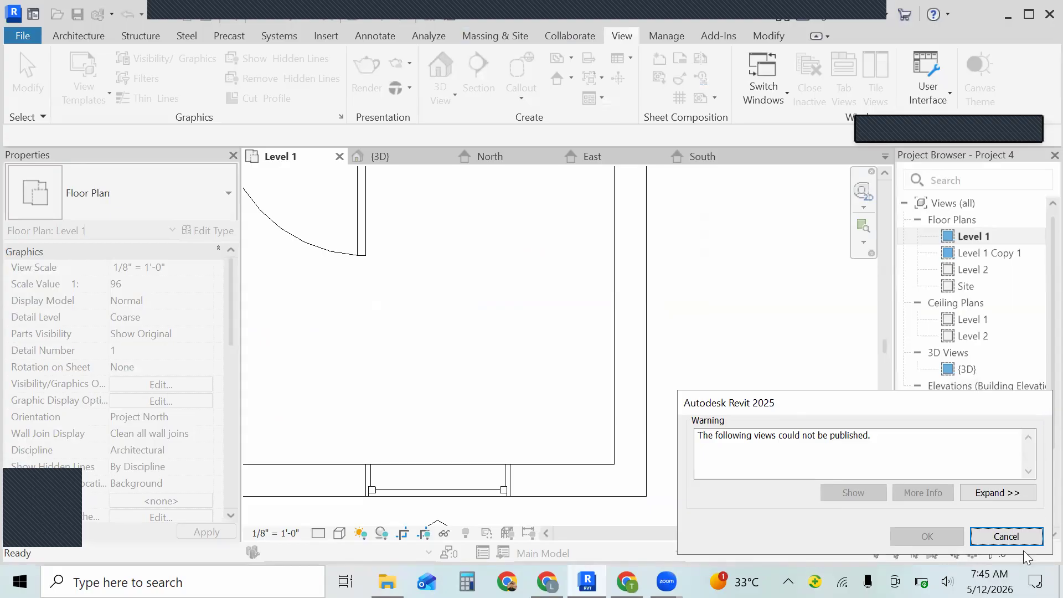
{"action": "left_click", "coordinate": [1006, 537]}
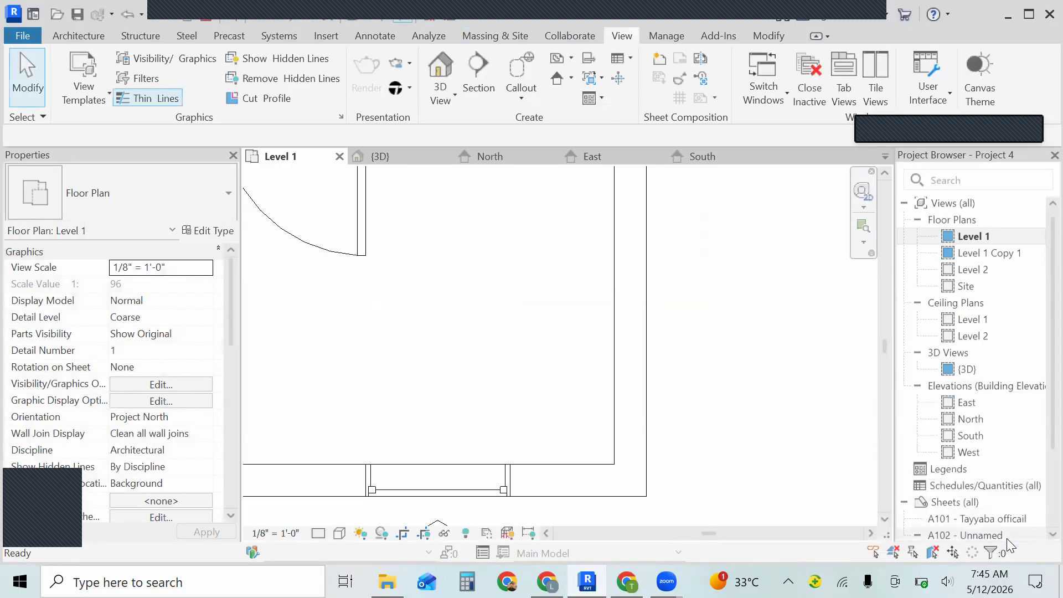